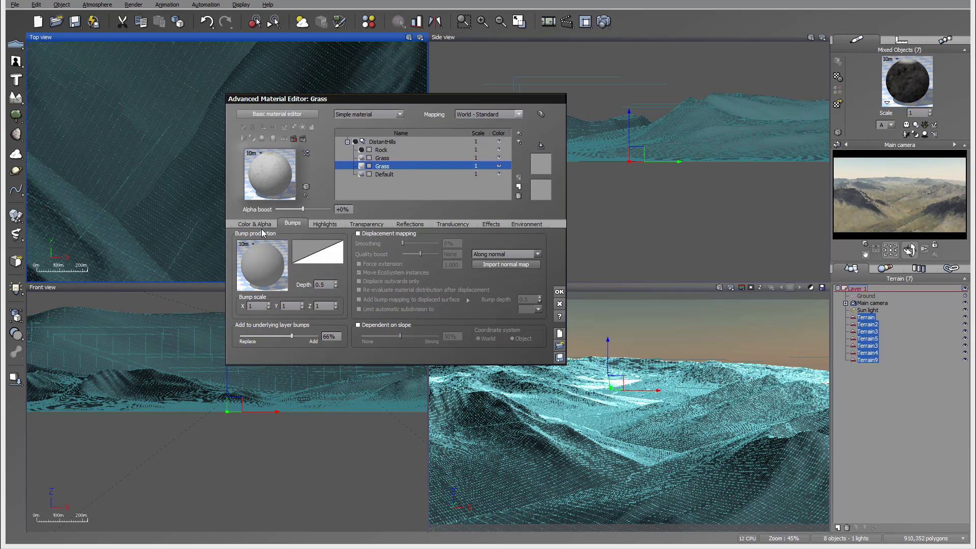
Reduce the steep slope fuzziness to 8% on the lower Grass layer and 7% on the upper Grass layer.
{"action": "left_click", "coordinate": [523, 224]}
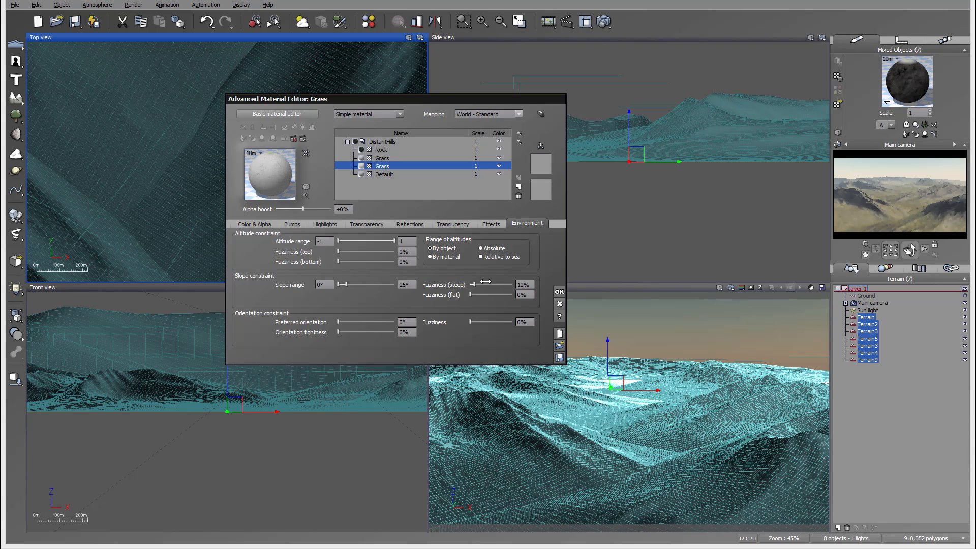
{"action": "double_click", "coordinate": [382, 158]}
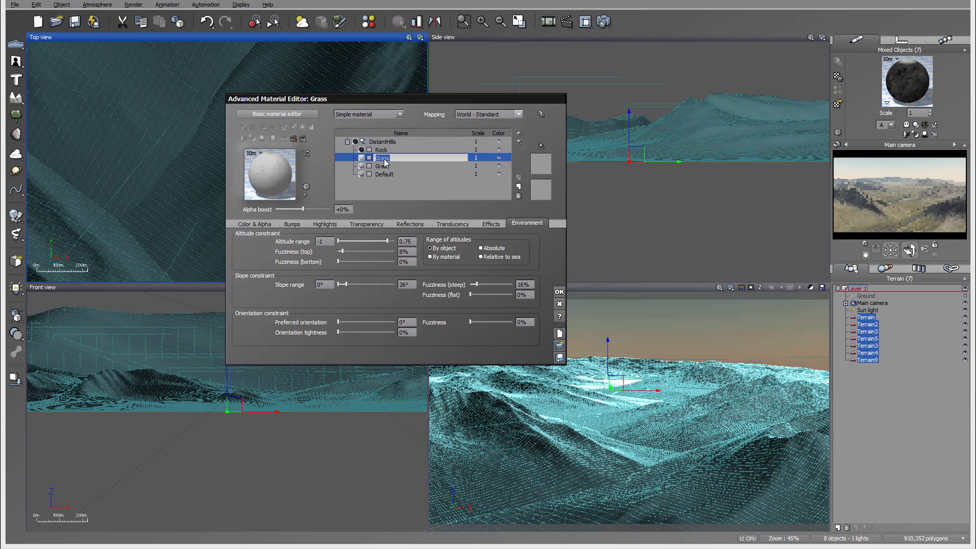
{"action": "left_click", "coordinate": [489, 282]}
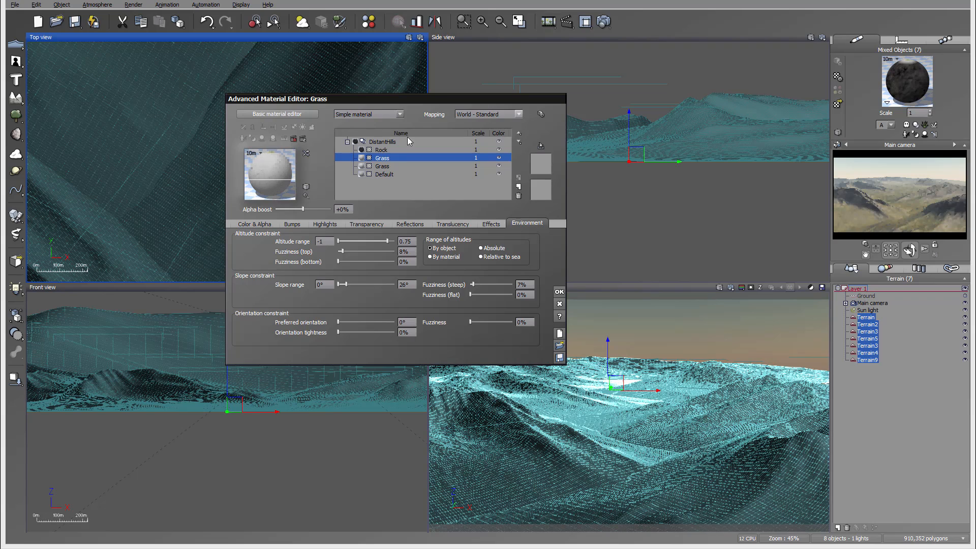
Set the Rock layer's flat slope fuzziness to 6%, minimum slope to 32° and alpha boost to -17%.
{"action": "double_click", "coordinate": [381, 149]}
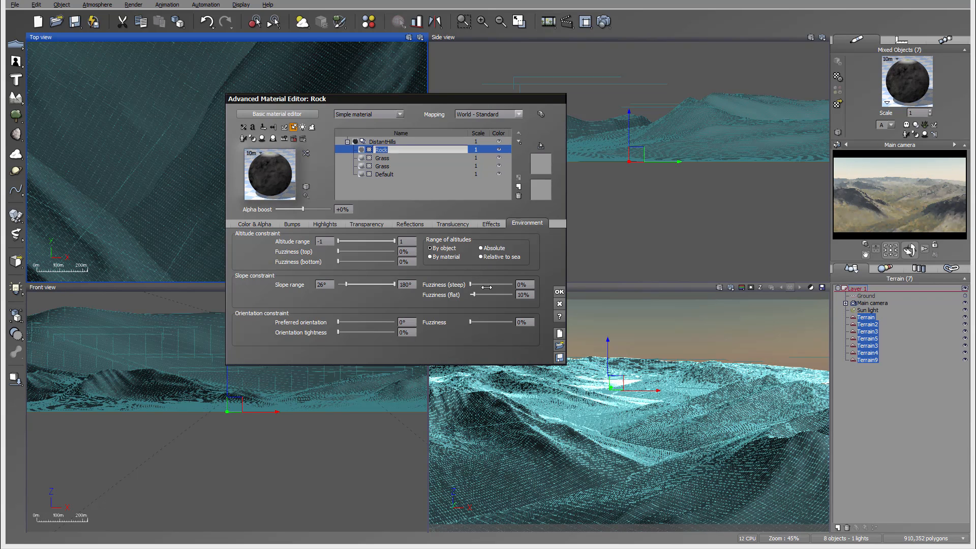
{"action": "left_click_drag", "start_coordinate": [486, 294], "coordinate": [485, 294]}
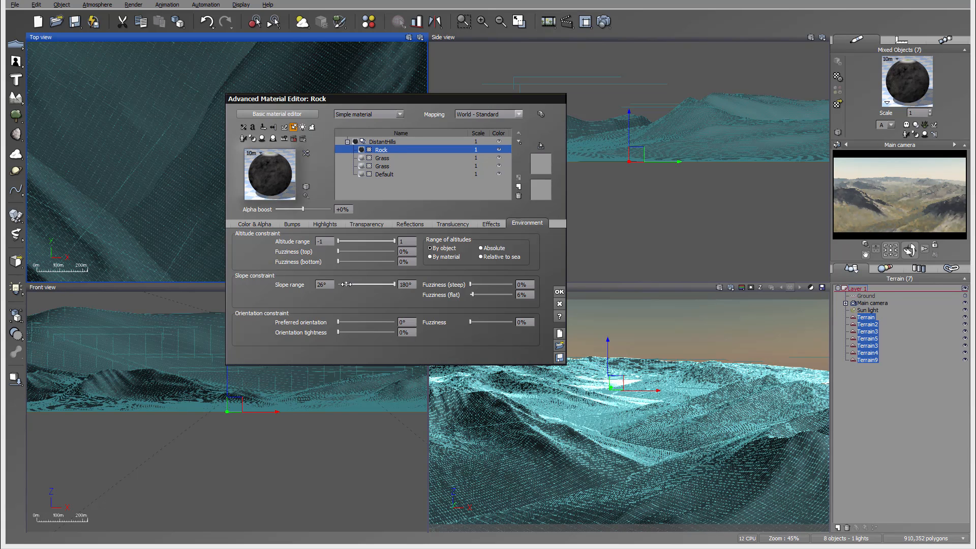
{"action": "left_click_drag", "start_coordinate": [303, 209], "coordinate": [300, 209]}
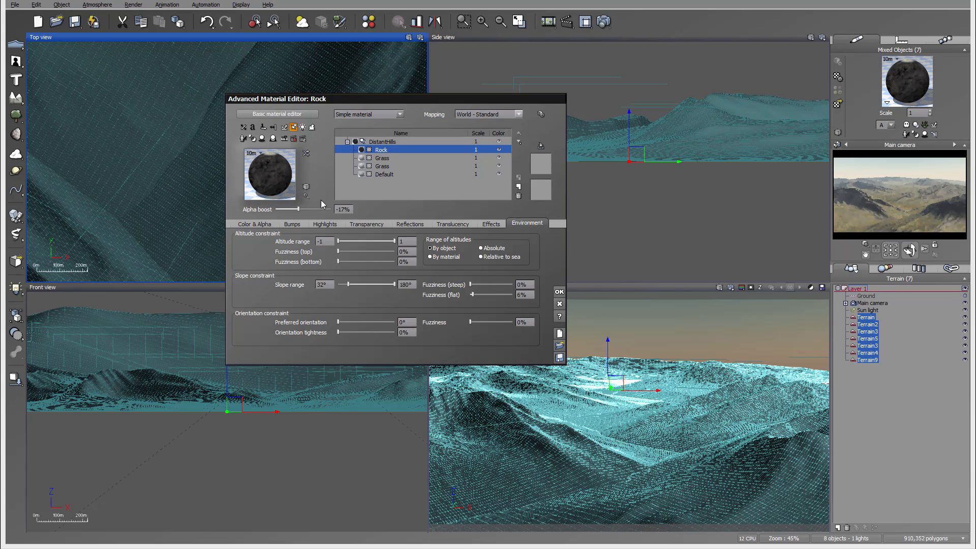
Set the upper Grass layer's alpha boost to -29% and render the scene, accepting the post render options and closing the result.
{"action": "left_click", "coordinate": [388, 157]}
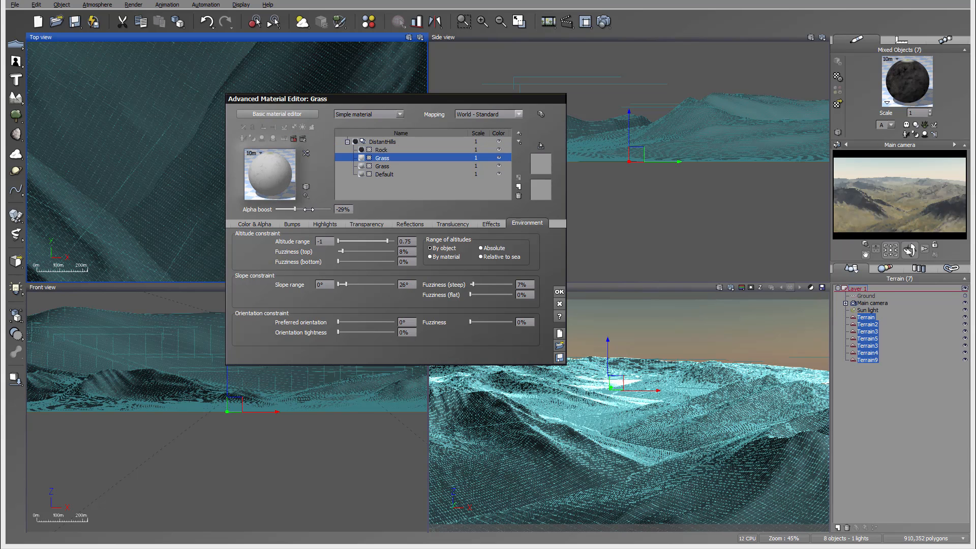
{"action": "left_click", "coordinate": [602, 23]}
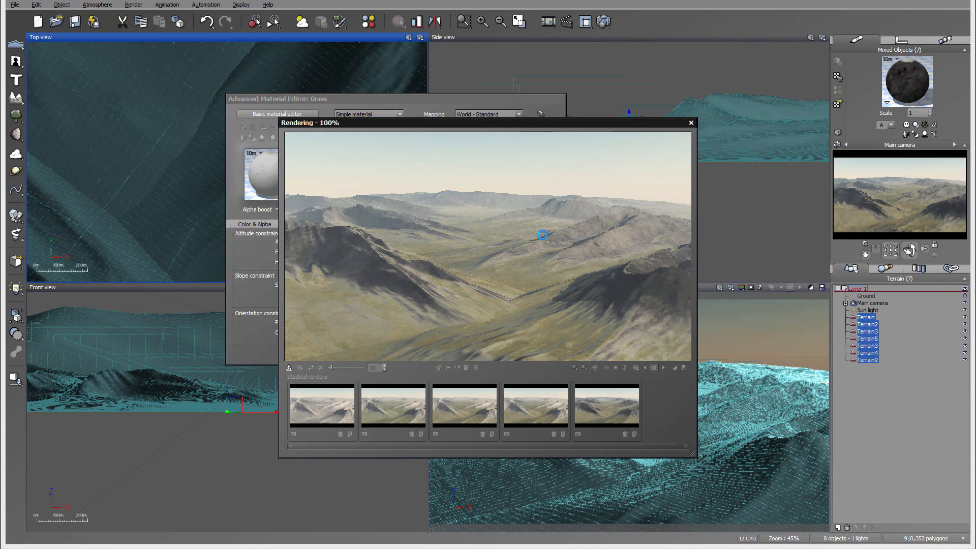
{"action": "left_click", "coordinate": [708, 295]}
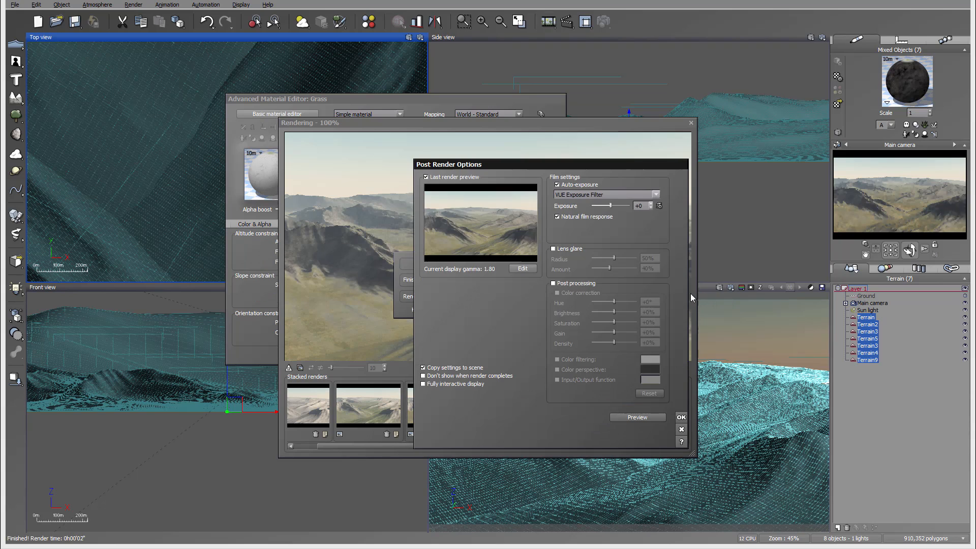
{"action": "left_click", "coordinate": [681, 417]}
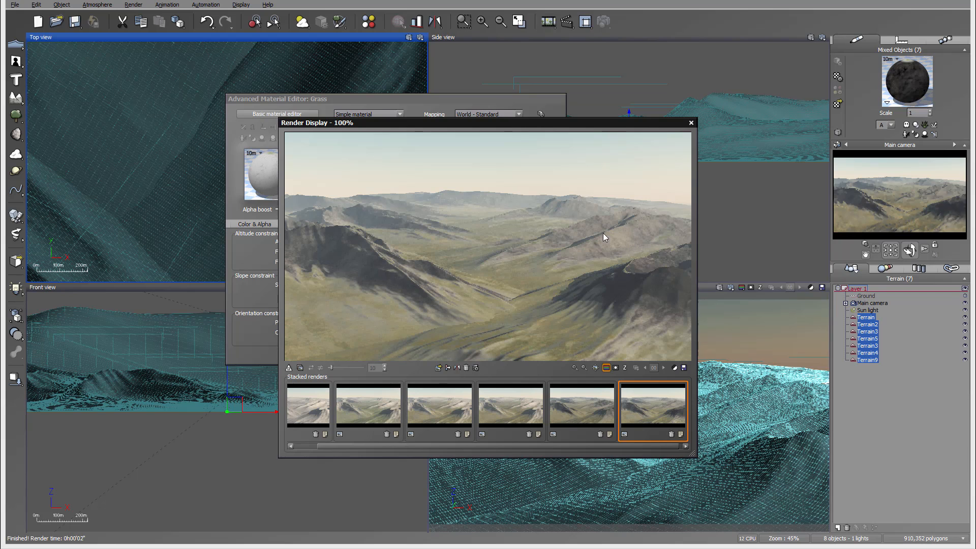
{"action": "left_click", "coordinate": [691, 122]}
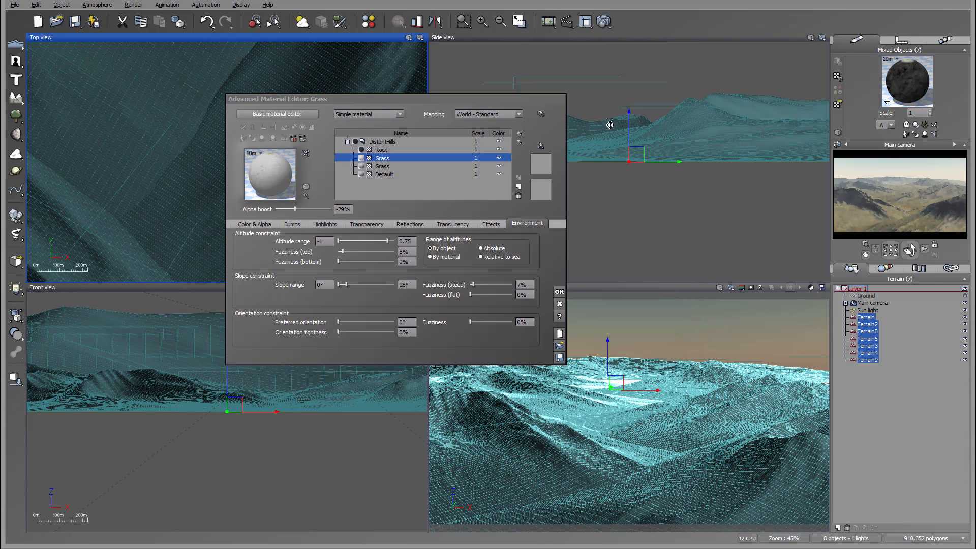
Limit the lower Grass layer's altitude range to a maximum of 0.66 with 5% top fuzziness.
{"action": "left_click", "coordinate": [398, 168]}
{"action": "left_click", "coordinate": [411, 164]}
{"action": "left_click", "coordinate": [519, 223]}
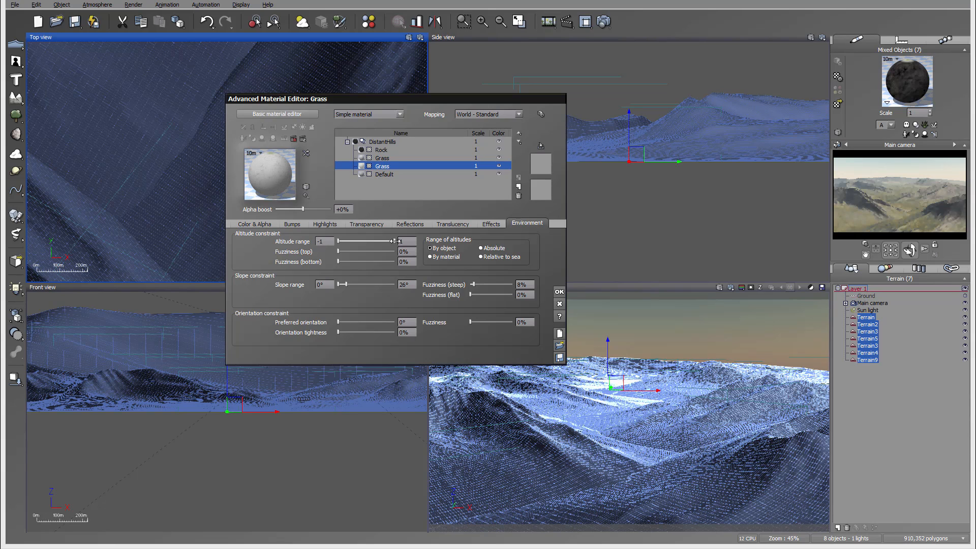
{"action": "left_click_drag", "start_coordinate": [395, 241], "coordinate": [386, 241]}
{"action": "left_click_drag", "start_coordinate": [338, 251], "coordinate": [341, 251]}
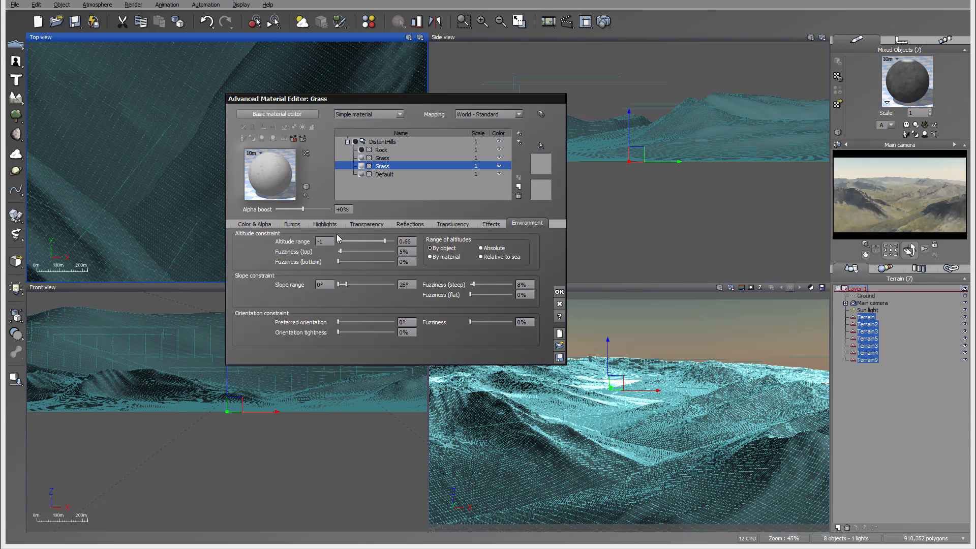
Set the Rock layer's minimum slope to 26° and add a Flat white layer from the Basic collection above it.
{"action": "double_click", "coordinate": [399, 149]}
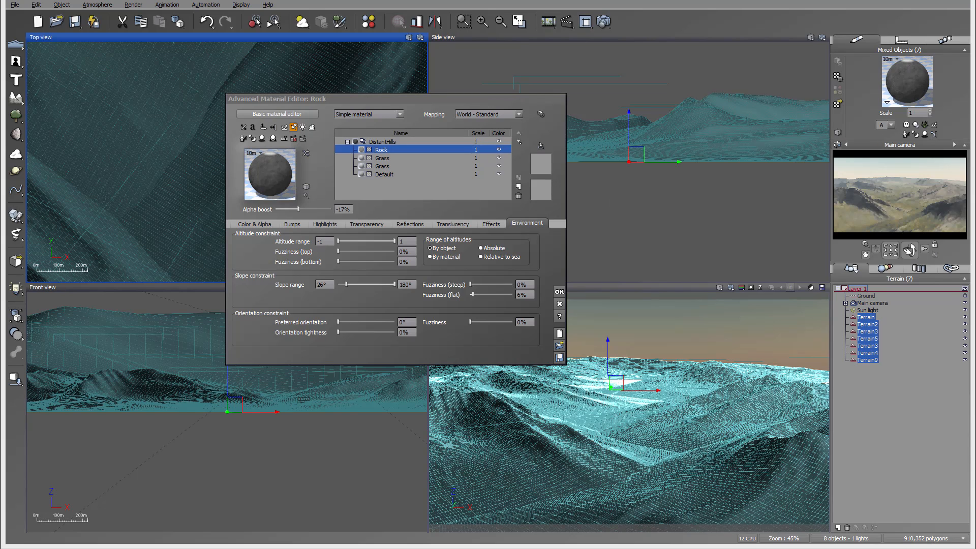
{"action": "left_click", "coordinate": [547, 173]}
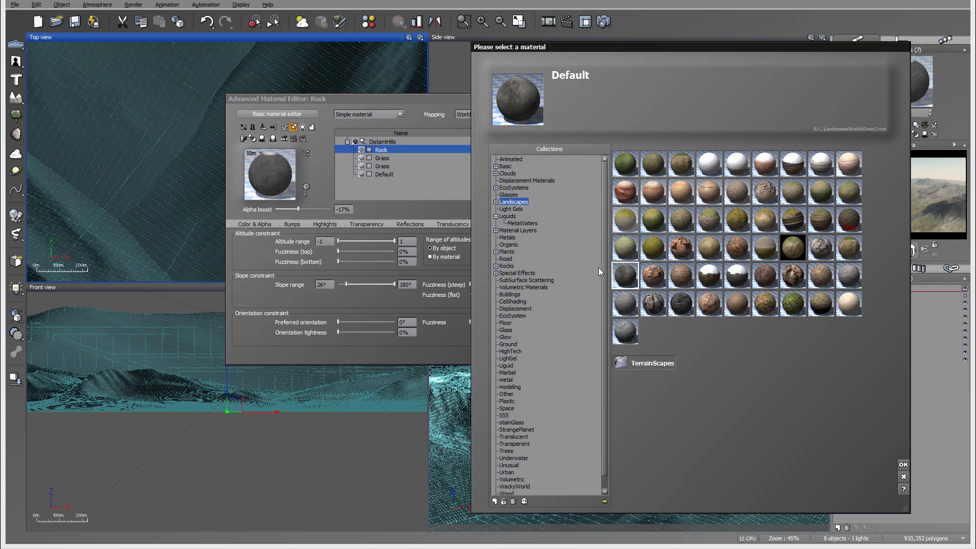
{"action": "left_click", "coordinate": [510, 167]}
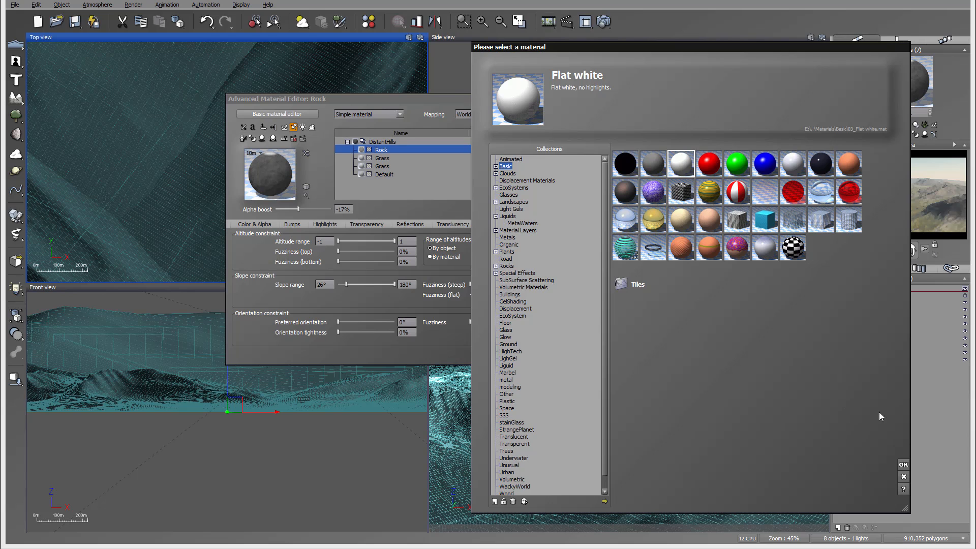
{"action": "left_click", "coordinate": [902, 464]}
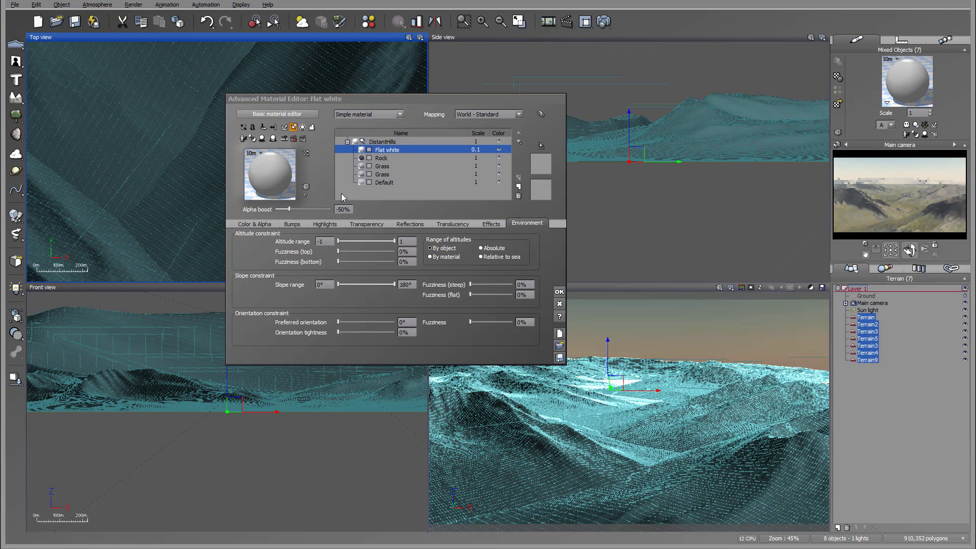
Set the Flat white layer's alpha boost to 0%.
{"action": "left_click", "coordinate": [350, 209]}
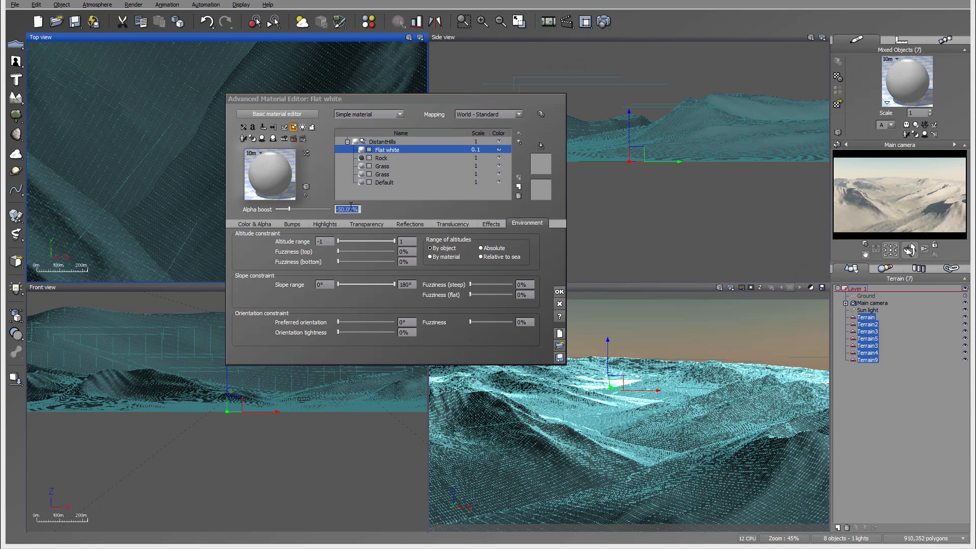
{"action": "type", "text": "0"}
{"action": "key", "text": "Return"}
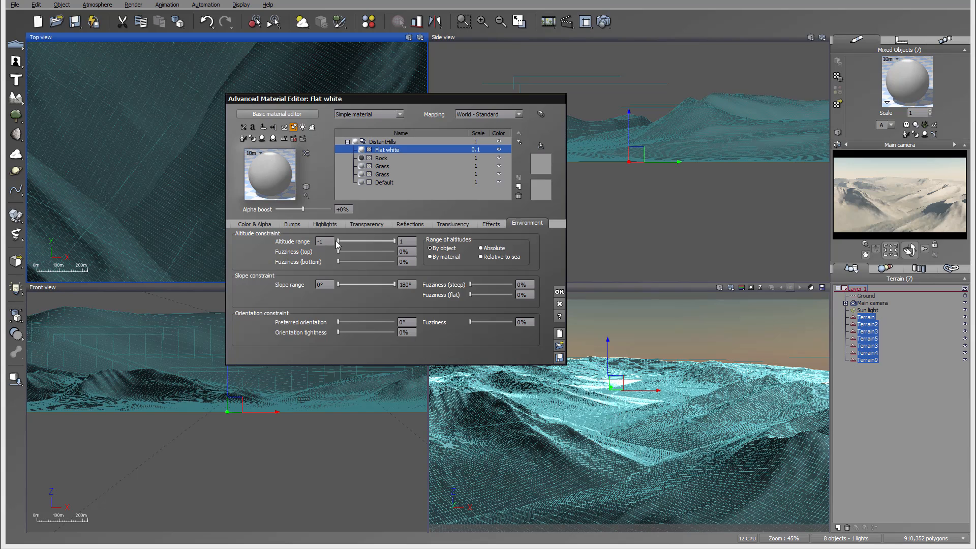
Restrict the Flat white layer to altitudes from 0.19 to 1 with 0% top and 7% bottom fuzziness.
{"action": "left_click_drag", "start_coordinate": [332, 133], "coordinate": [346, 178]}
{"action": "left_click_drag", "start_coordinate": [352, 286], "coordinate": [395, 289]}
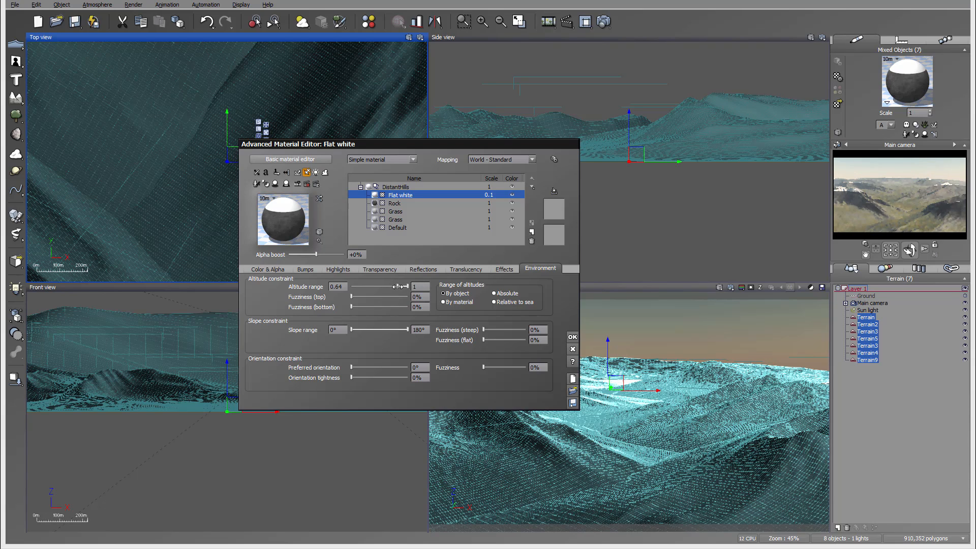
{"action": "left_click_drag", "start_coordinate": [399, 286], "coordinate": [392, 287]}
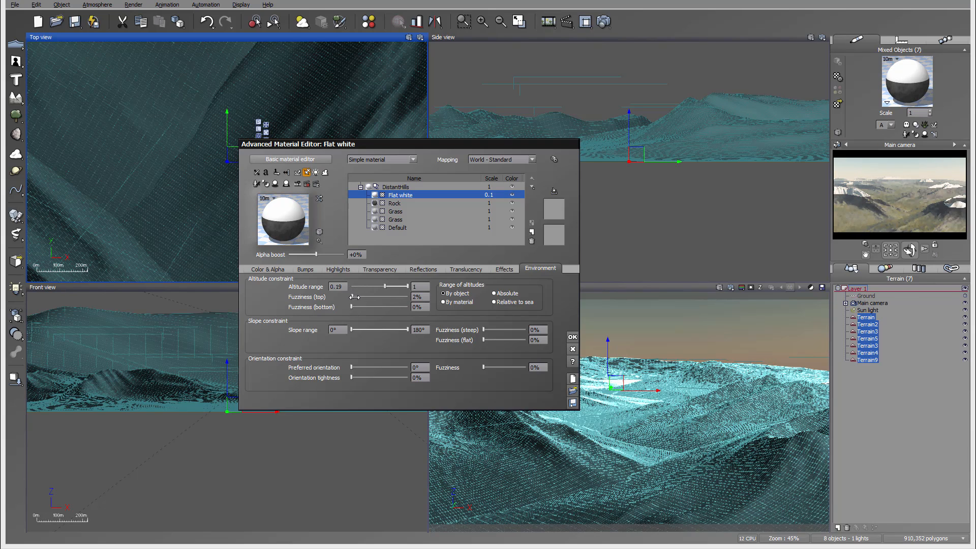
{"action": "left_click_drag", "start_coordinate": [355, 297], "coordinate": [354, 307]}
Limit the Flat white layer's slope range to 0°–28° with 8% steep fuzziness.
{"action": "left_click_drag", "start_coordinate": [407, 329], "coordinate": [356, 332]}
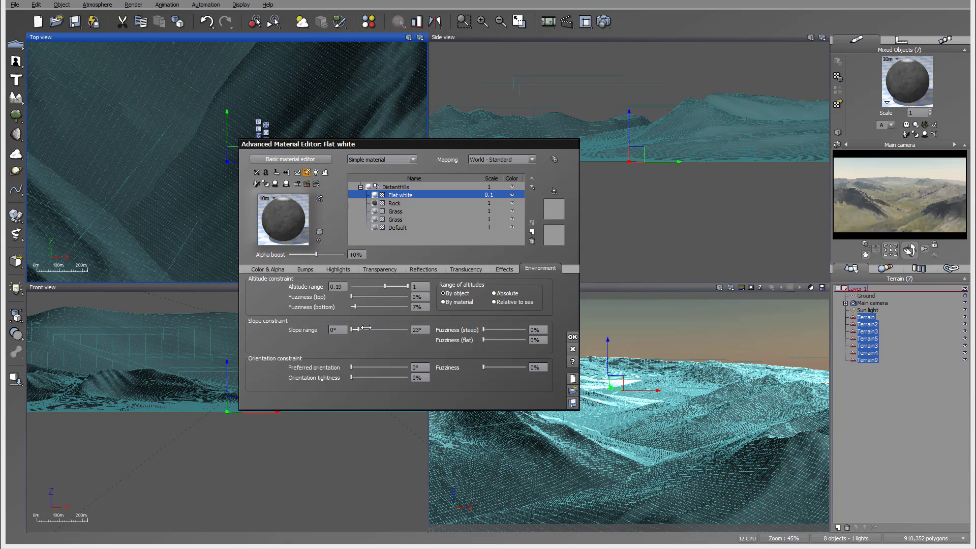
{"action": "left_click_drag", "start_coordinate": [366, 328], "coordinate": [367, 328]}
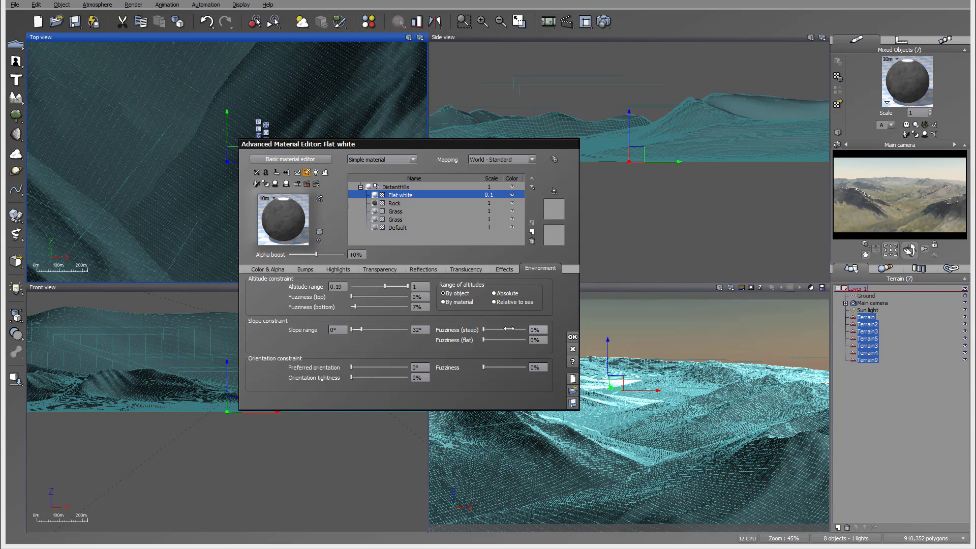
{"action": "left_click_drag", "start_coordinate": [483, 329], "coordinate": [486, 330]}
{"action": "left_click_drag", "start_coordinate": [399, 331], "coordinate": [396, 332]}
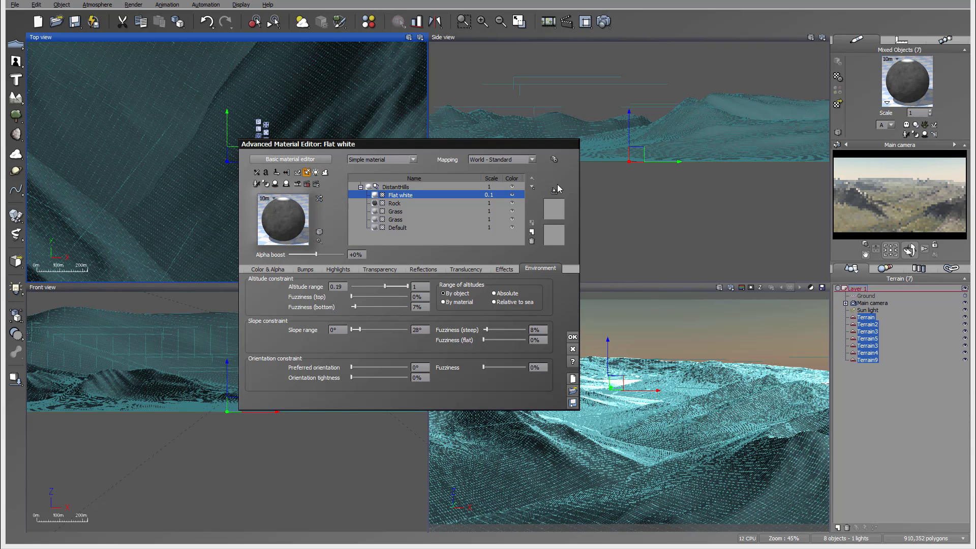
Render the scene to check the Flat white layer, accept the post render options and close the render.
{"action": "left_click", "coordinate": [601, 23]}
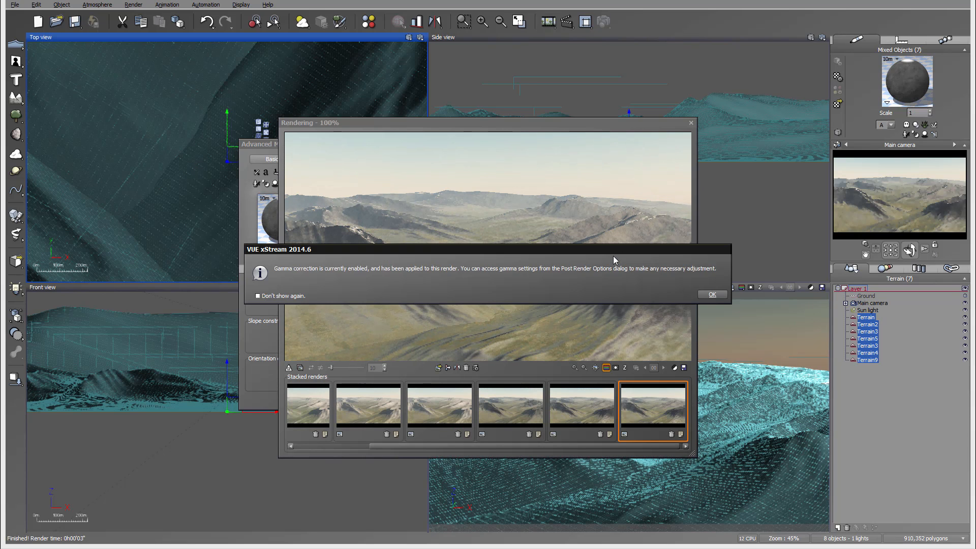
{"action": "left_click", "coordinate": [714, 292]}
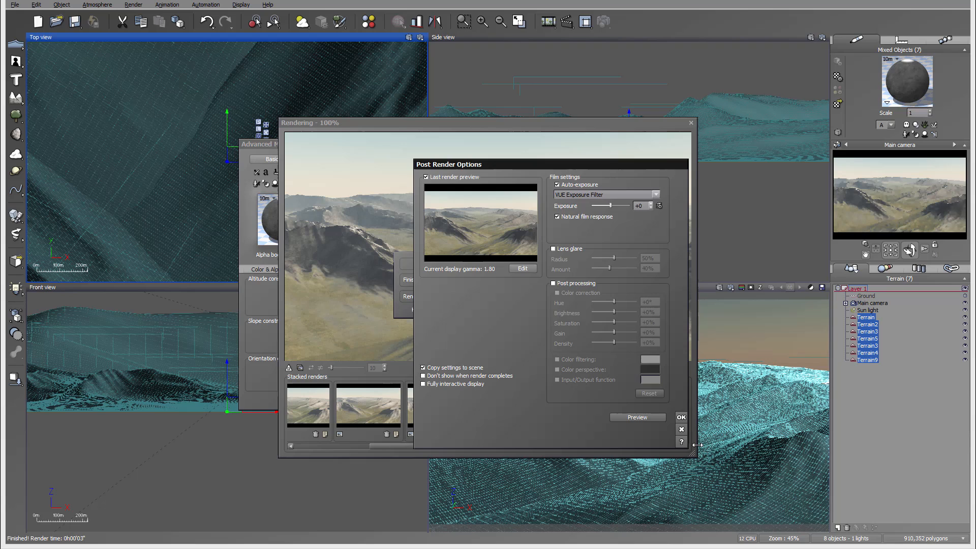
{"action": "left_click", "coordinate": [681, 417]}
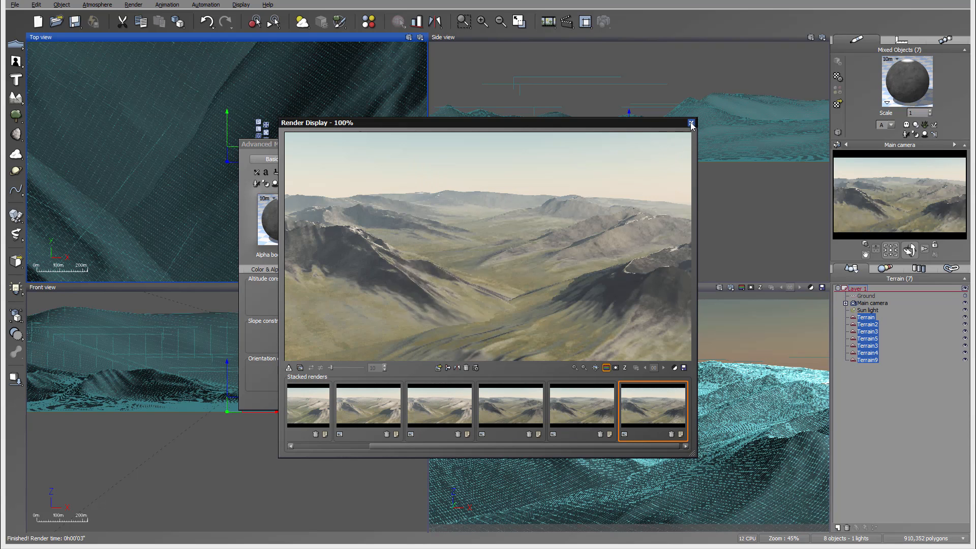
{"action": "left_click", "coordinate": [691, 122]}
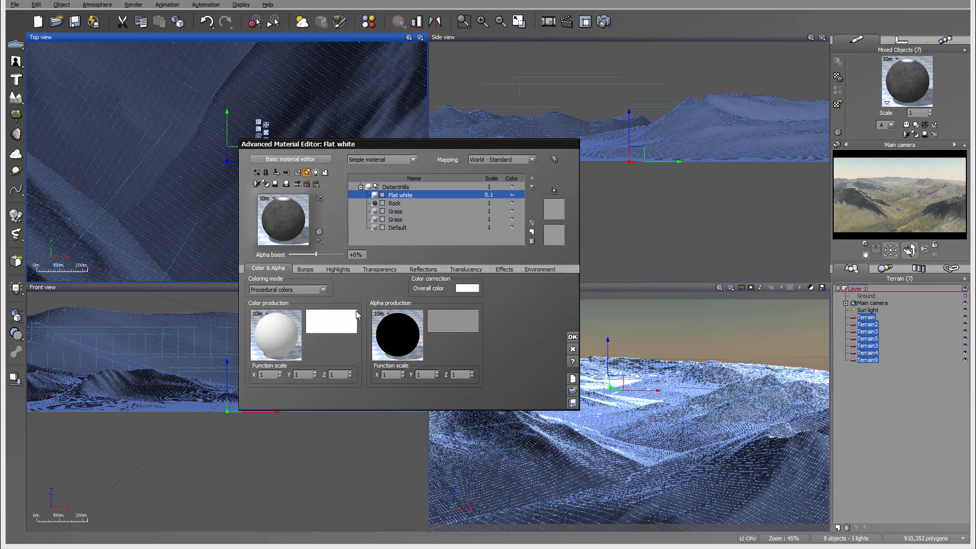
Replace the Flat white layer's color map with Red brown yellow from the Rocks and Grass collection.
{"action": "double_click", "coordinate": [316, 325]}
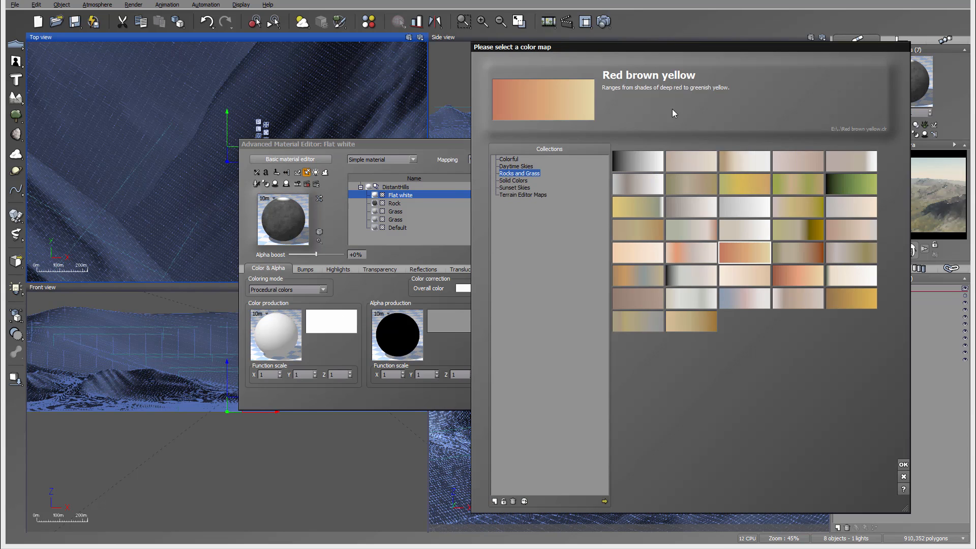
{"action": "left_click", "coordinate": [903, 465]}
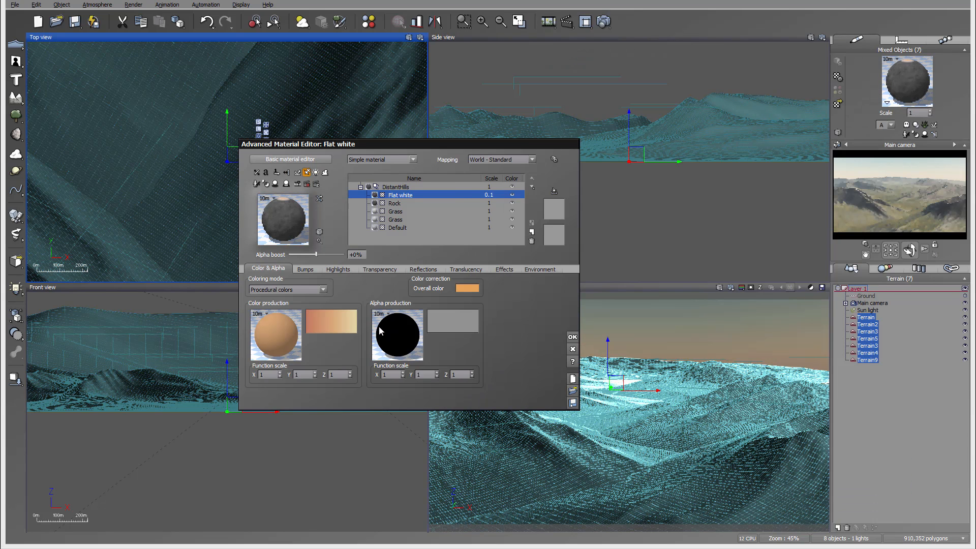
Open the Flat white layer's color production function for editing and add a Grainy Fractal node below the Filter.
{"action": "right_click", "coordinate": [266, 328]}
{"action": "left_click", "coordinate": [283, 337]}
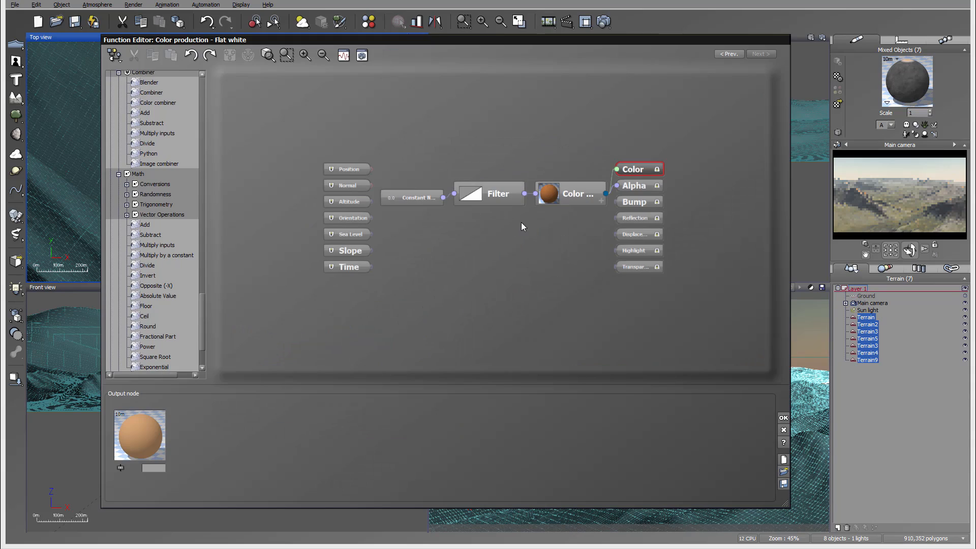
{"action": "left_click", "coordinate": [455, 241]}
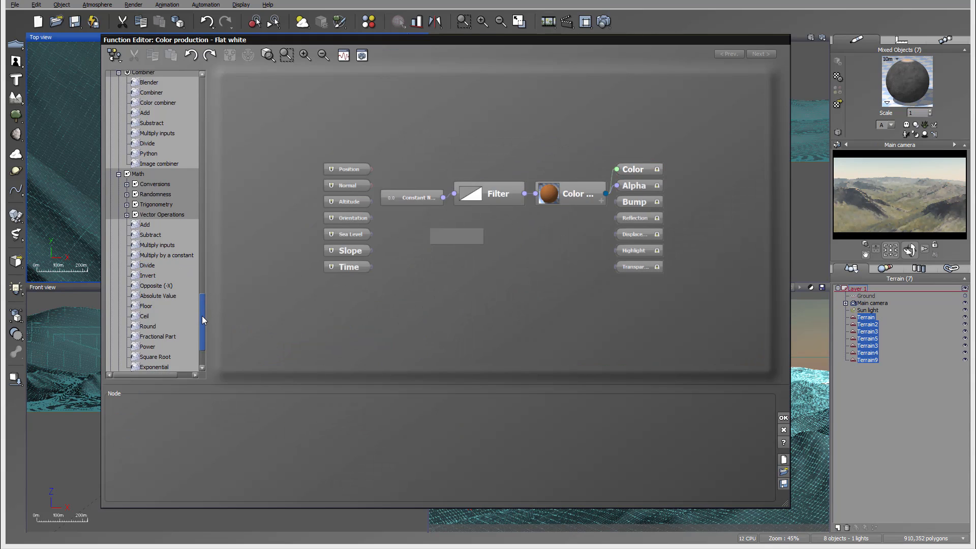
{"action": "left_click_drag", "start_coordinate": [203, 316], "coordinate": [193, 84]}
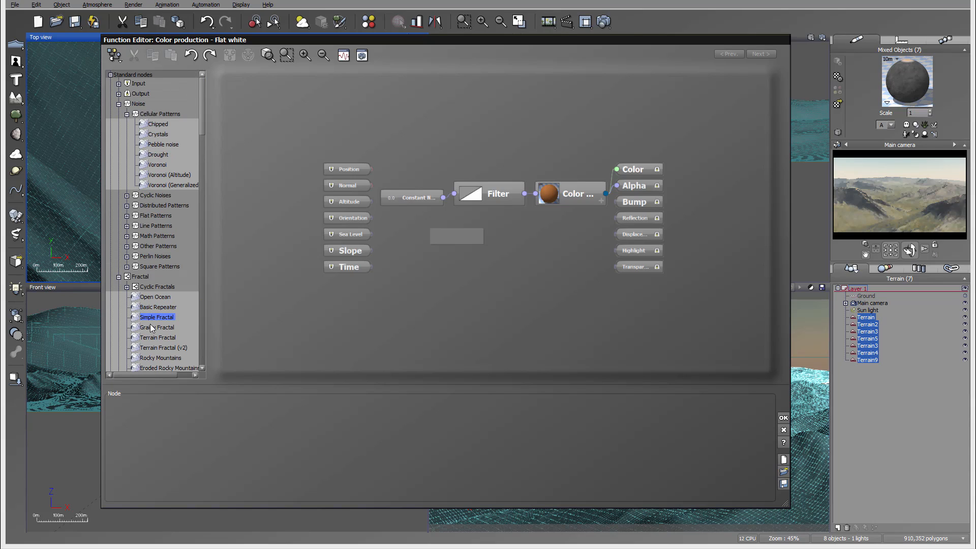
{"action": "left_click_drag", "start_coordinate": [151, 327], "coordinate": [468, 231]}
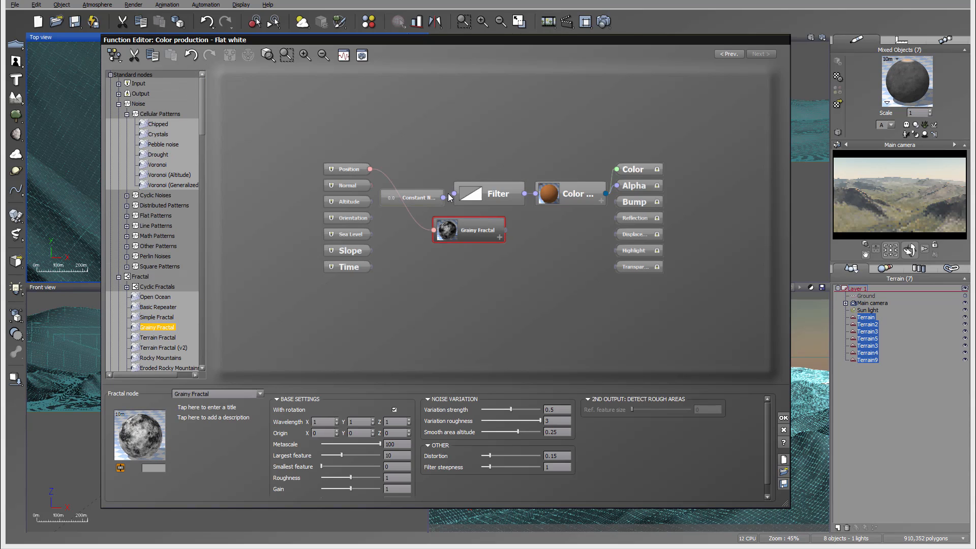
Feed the Grainy Fractal's output into the Filter node and delete the constant node.
{"action": "left_click_drag", "start_coordinate": [453, 194], "coordinate": [424, 254]}
{"action": "left_click", "coordinate": [408, 202]}
{"action": "key", "text": "Delete"}
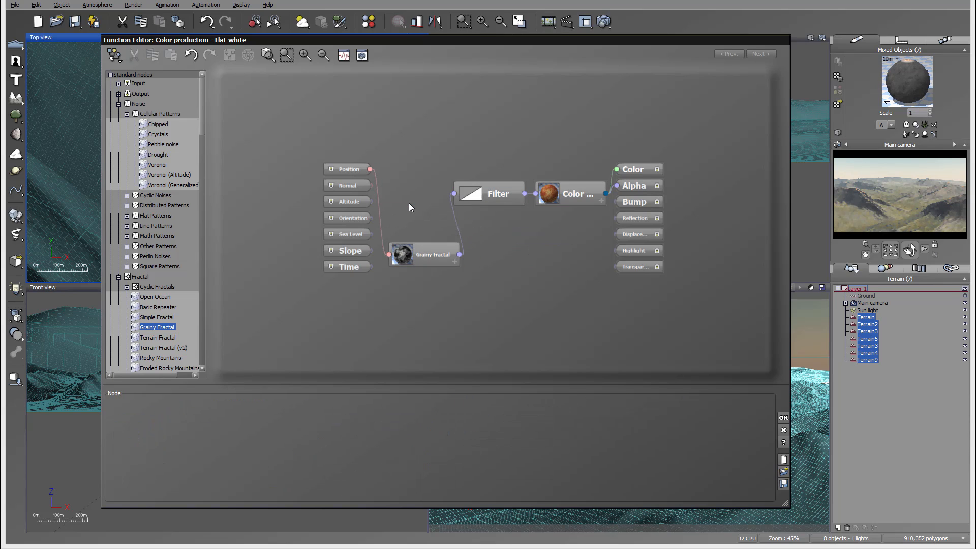
Accept the color function, lower the Flat white layer's alpha boost to -40% and open its environment settings.
{"action": "left_click", "coordinate": [783, 417]}
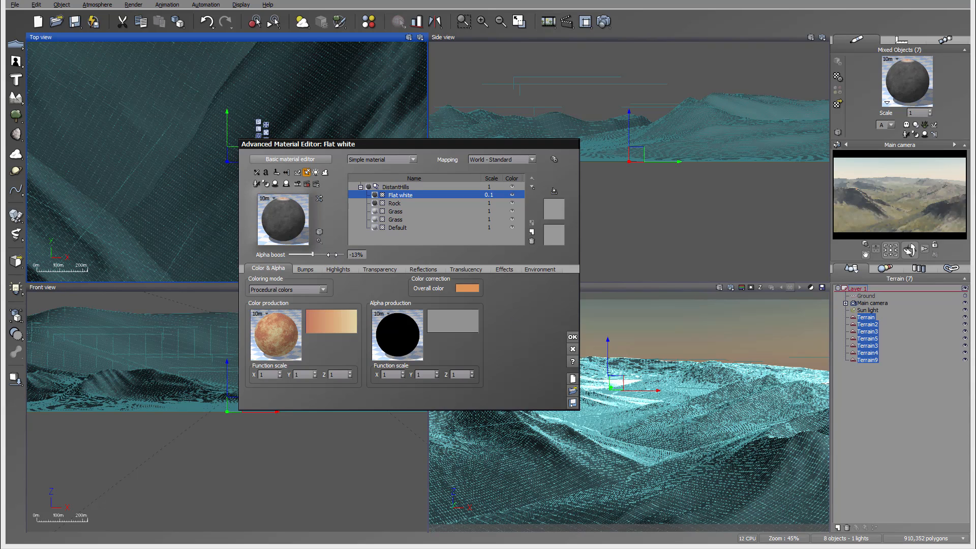
{"action": "left_click_drag", "start_coordinate": [332, 254], "coordinate": [325, 254]}
{"action": "left_click", "coordinate": [538, 269]}
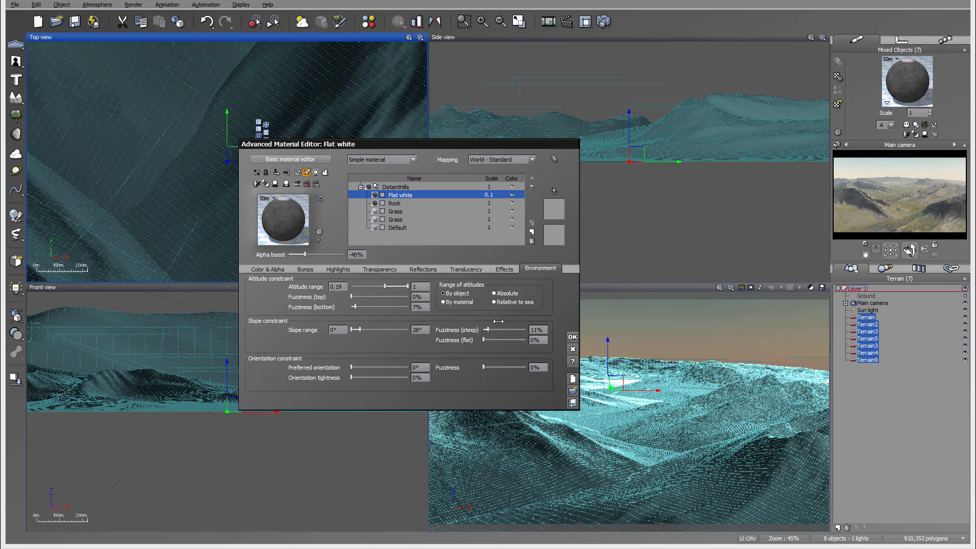
Render the scene to check the Flat white layer's new colouring, accept the post render options and close the render.
{"action": "left_click", "coordinate": [603, 21]}
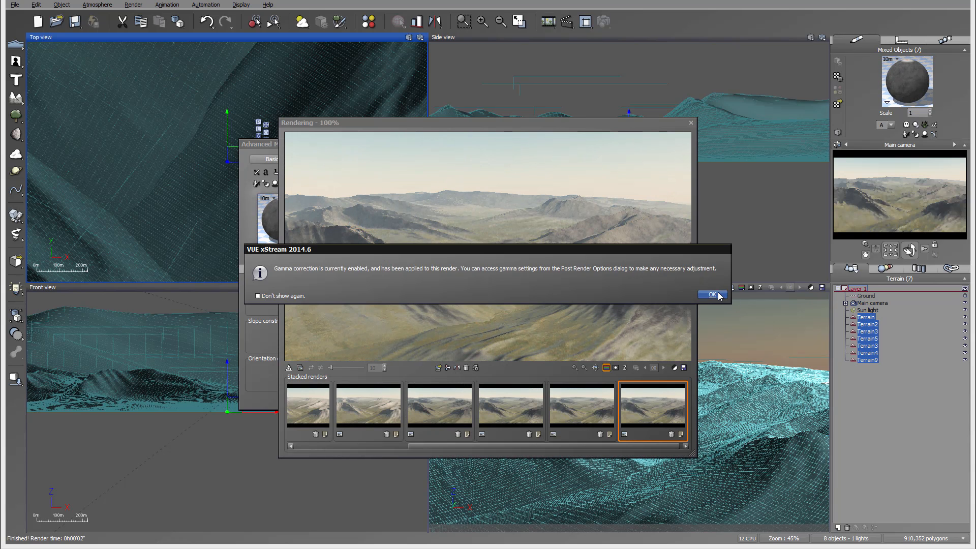
{"action": "left_click", "coordinate": [721, 294]}
{"action": "left_click", "coordinate": [686, 418]}
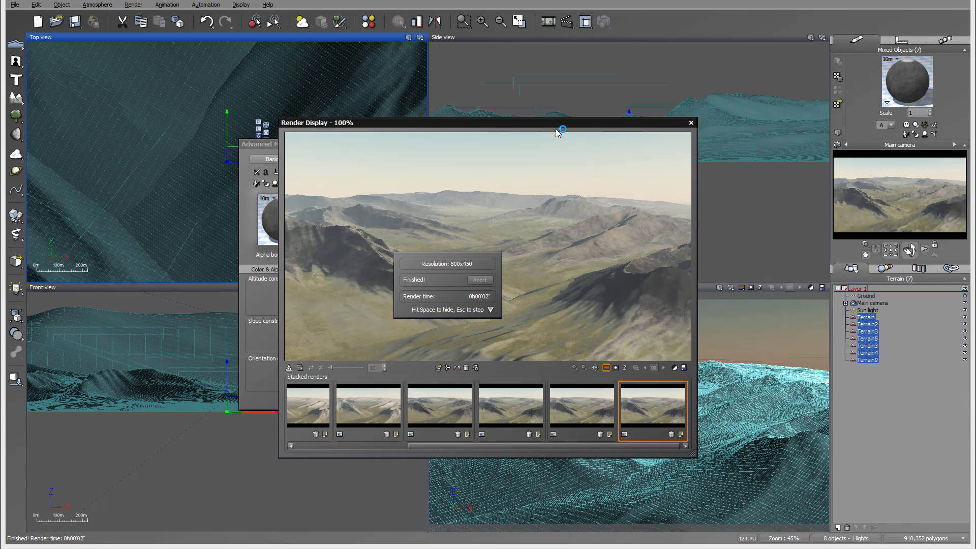
{"action": "left_click_drag", "start_coordinate": [557, 125], "coordinate": [532, 79]}
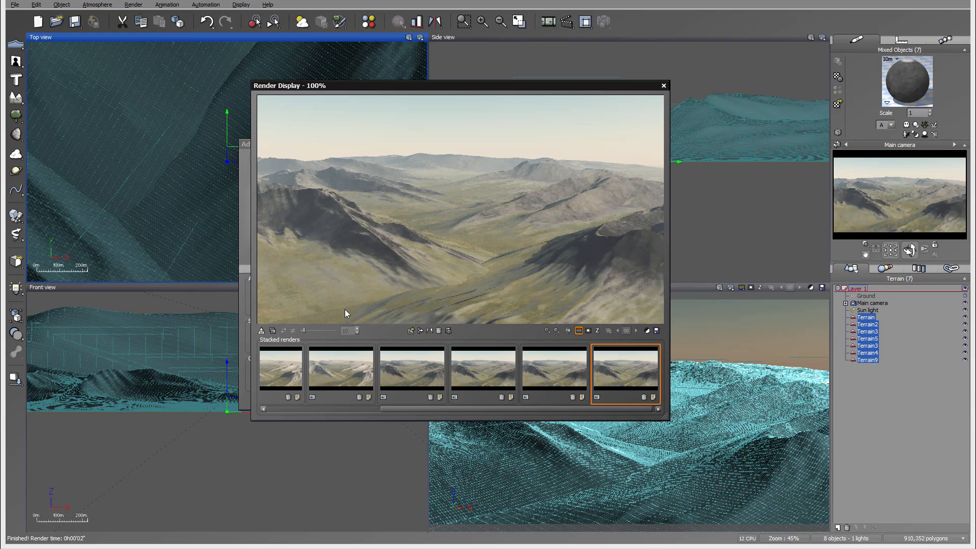
{"action": "left_click", "coordinate": [663, 86]}
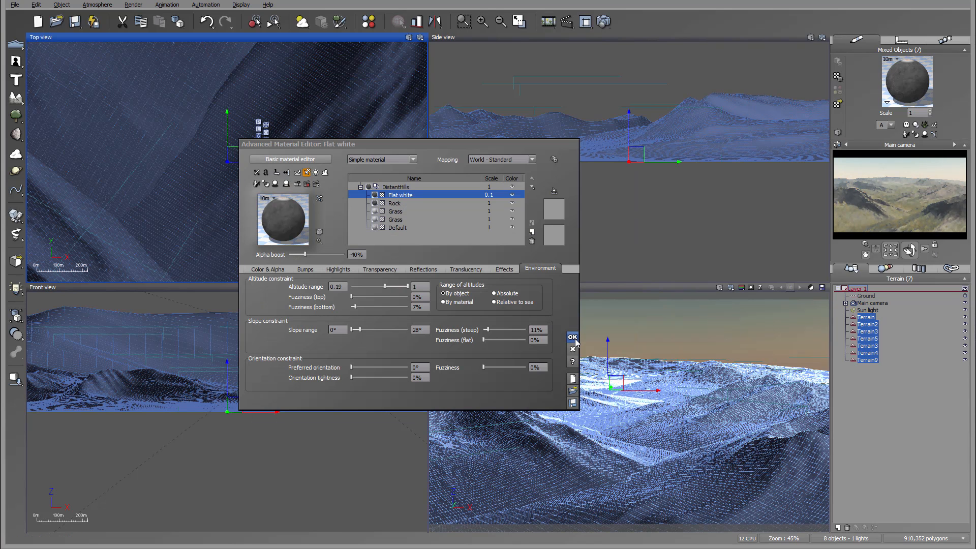
Select the top-level DistantHills material, accept the material changes and deselect the terrains.
{"action": "left_click", "coordinate": [412, 187]}
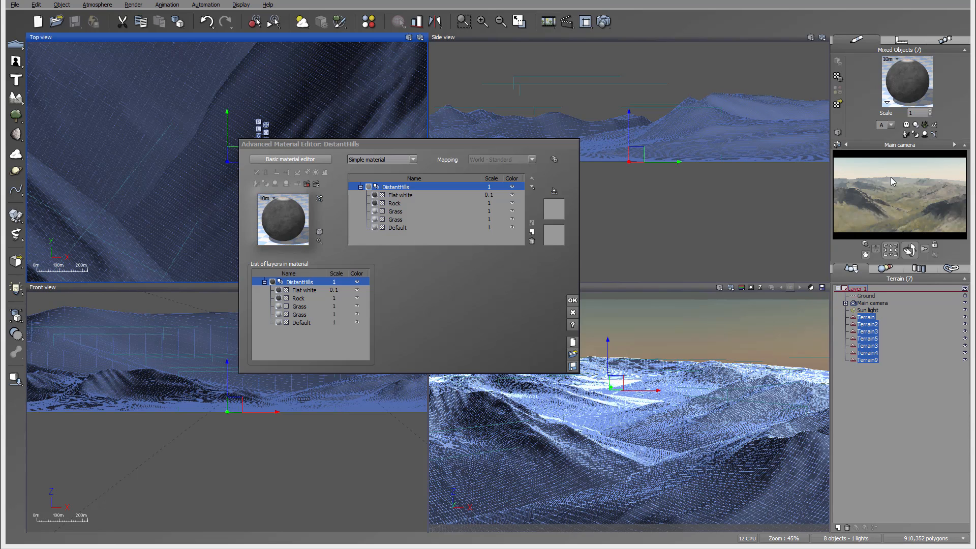
{"action": "left_click", "coordinate": [573, 300]}
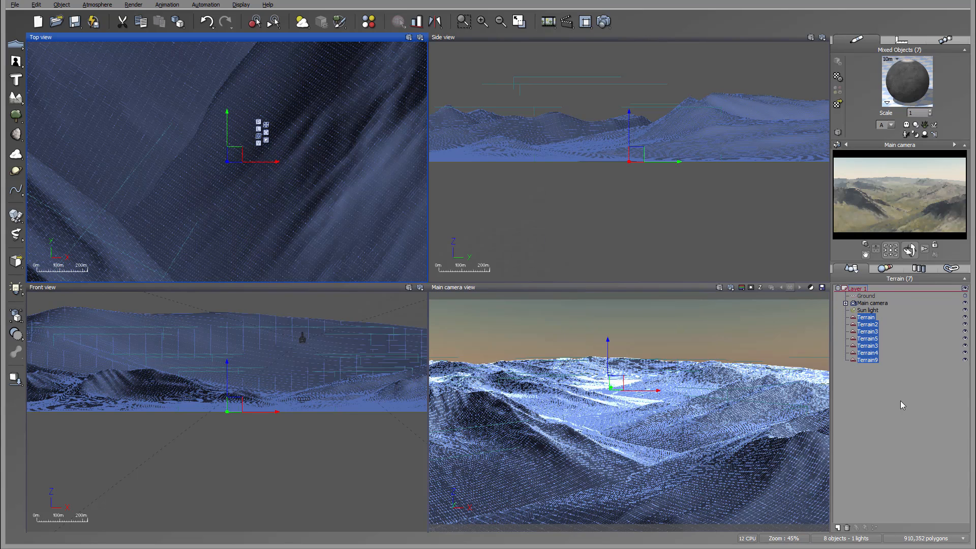
{"action": "left_click", "coordinate": [902, 400]}
Select Terrain, Terrain9 and Terrain4 one after another to identify where each sits in the scene.
{"action": "left_click", "coordinate": [866, 317]}
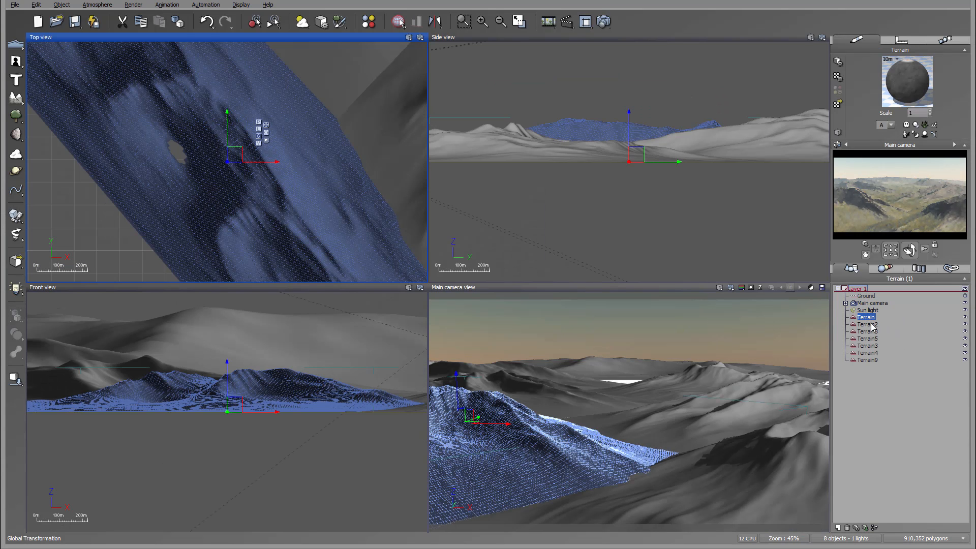
{"action": "left_click", "coordinate": [874, 358]}
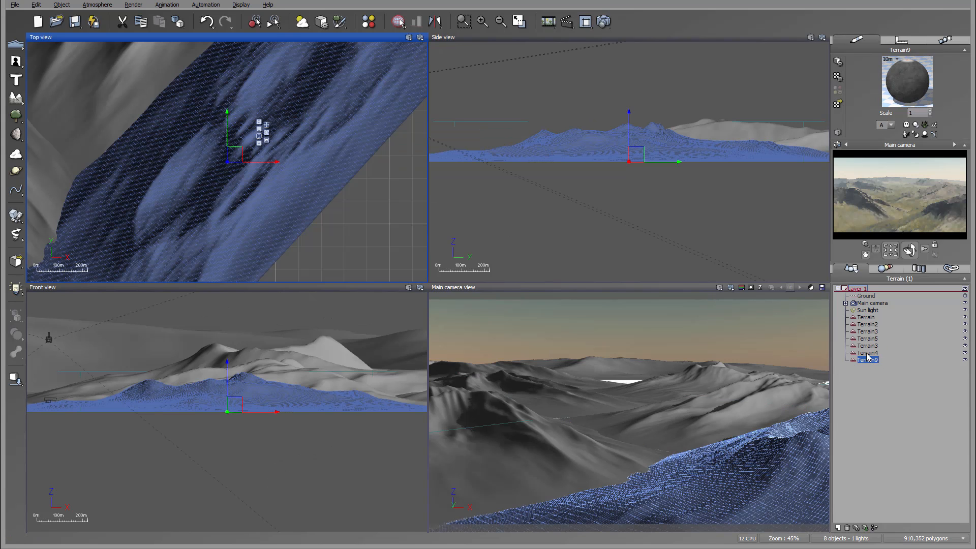
{"action": "left_click", "coordinate": [868, 353]}
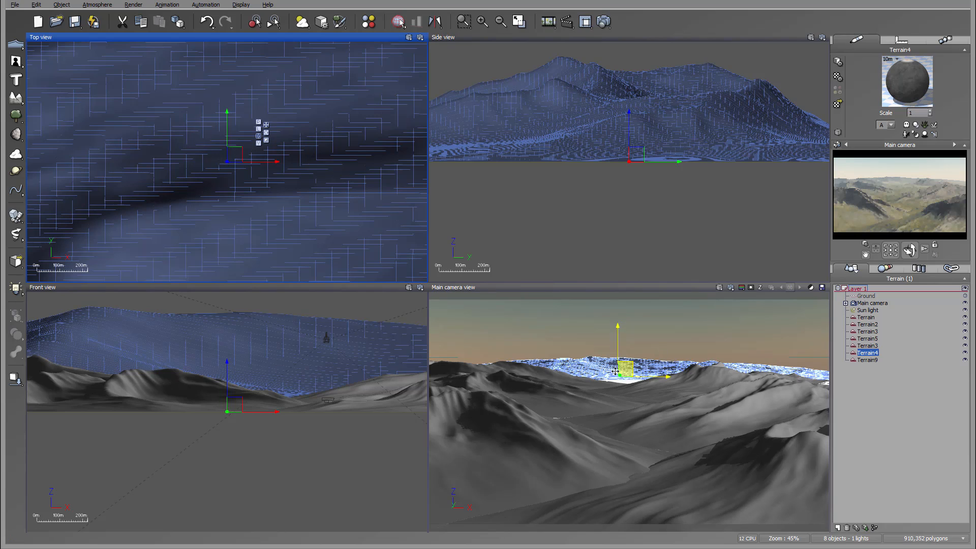
{"action": "double_click", "coordinate": [872, 354]}
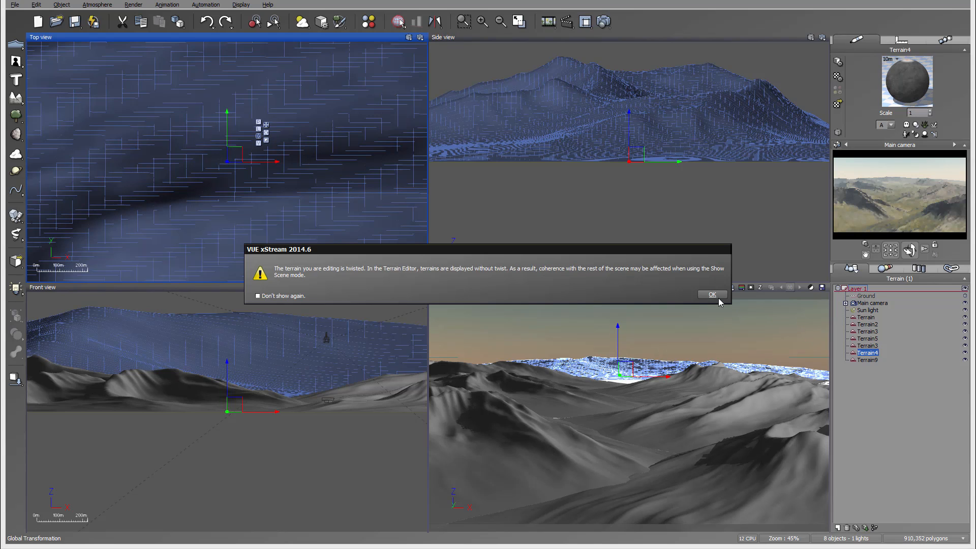
{"action": "left_click", "coordinate": [712, 295]}
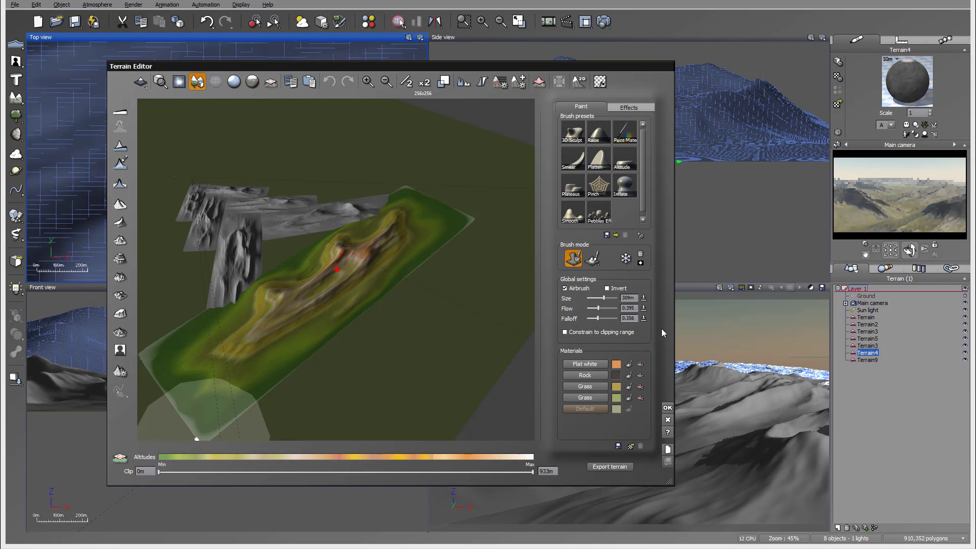
{"action": "left_click", "coordinate": [667, 421]}
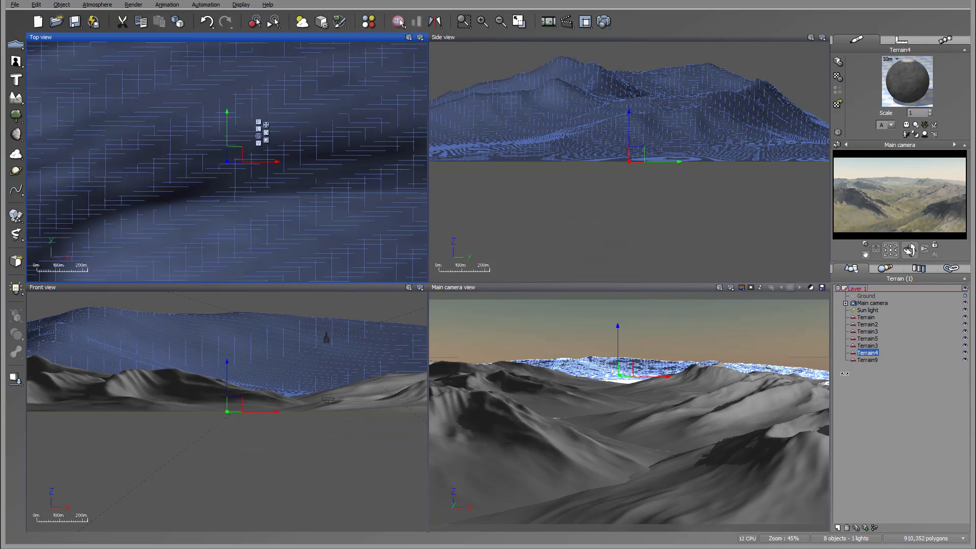
Rename Terrain4 as Distant and move Terrain9 directly below Terrain in the object list.
{"action": "left_click", "coordinate": [875, 353]}
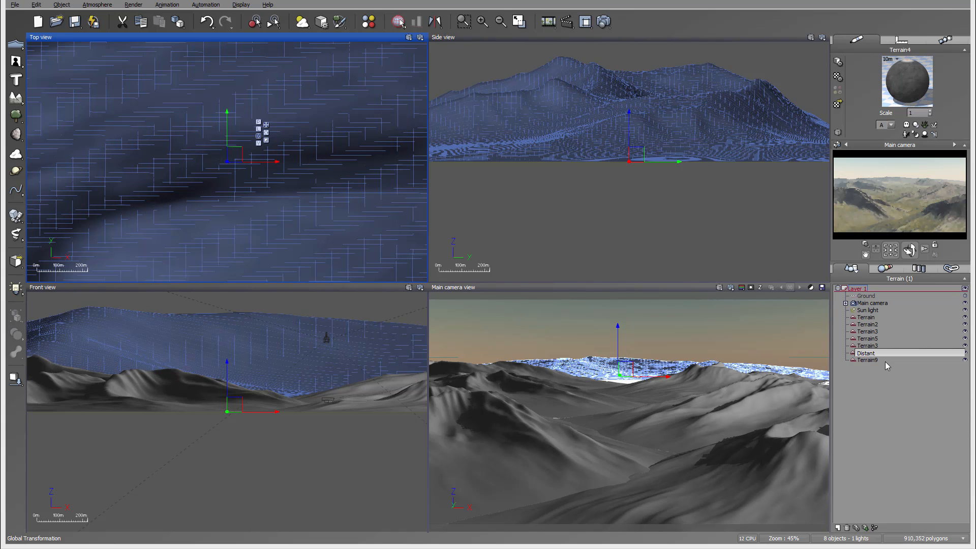
{"action": "key", "text": "Return"}
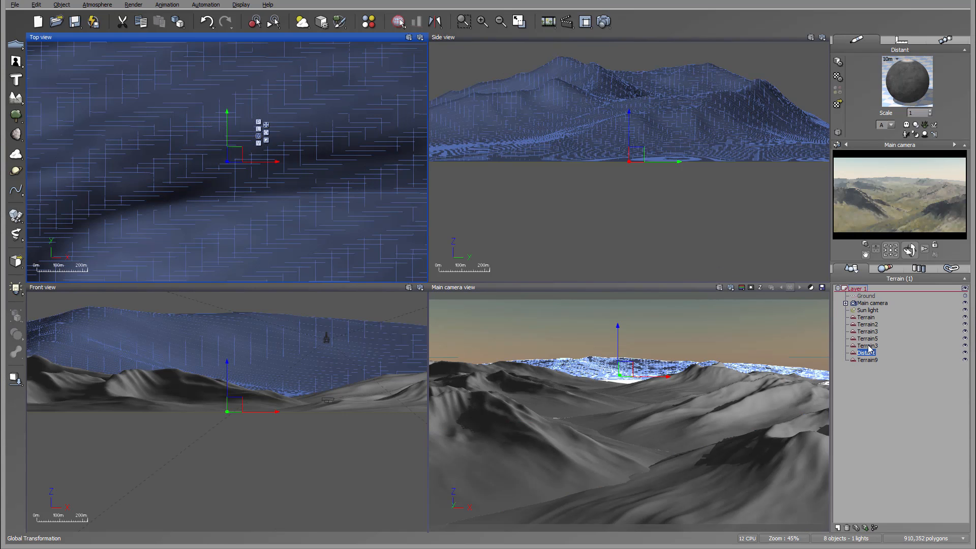
{"action": "left_click_drag", "start_coordinate": [868, 360], "coordinate": [877, 323]}
{"action": "left_click", "coordinate": [870, 352]}
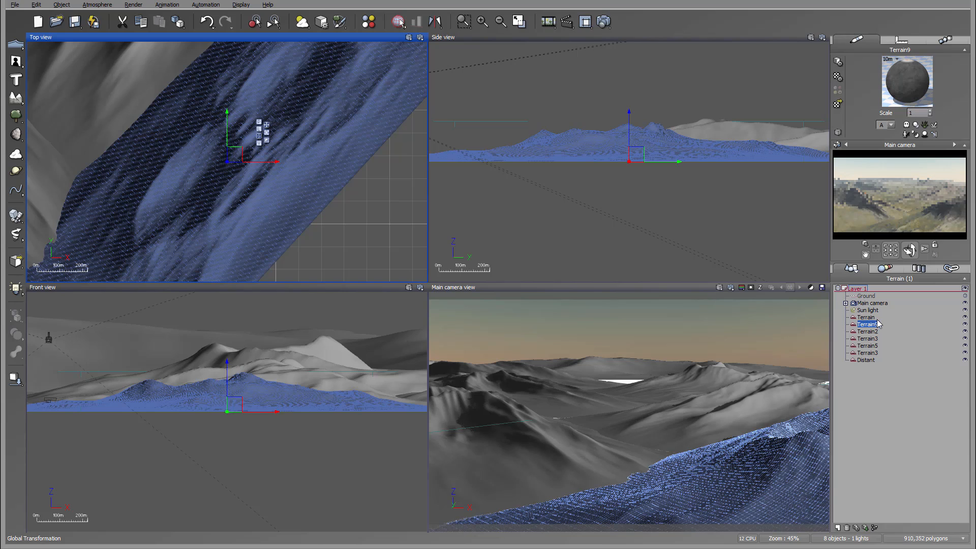
Rename the two foreground terrains, Terrain and Terrain9, as 1.
{"action": "left_click", "coordinate": [871, 318]}
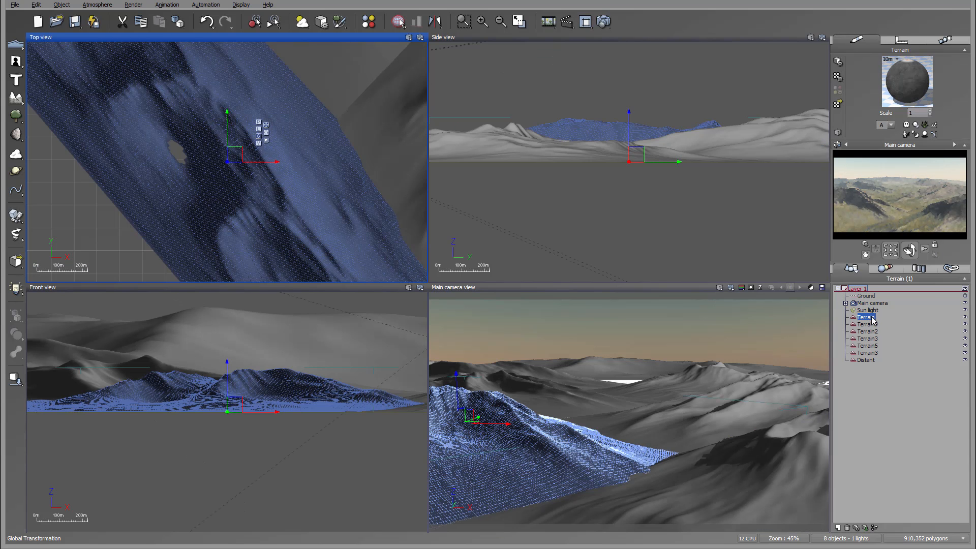
{"action": "double_click", "coordinate": [873, 318]}
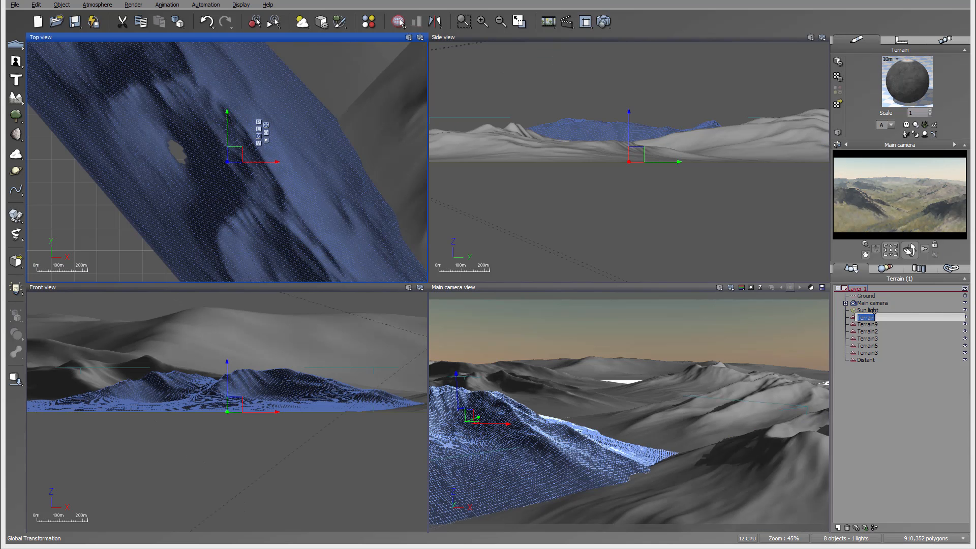
{"action": "type", "text": "1"}
{"action": "left_click", "coordinate": [874, 324]}
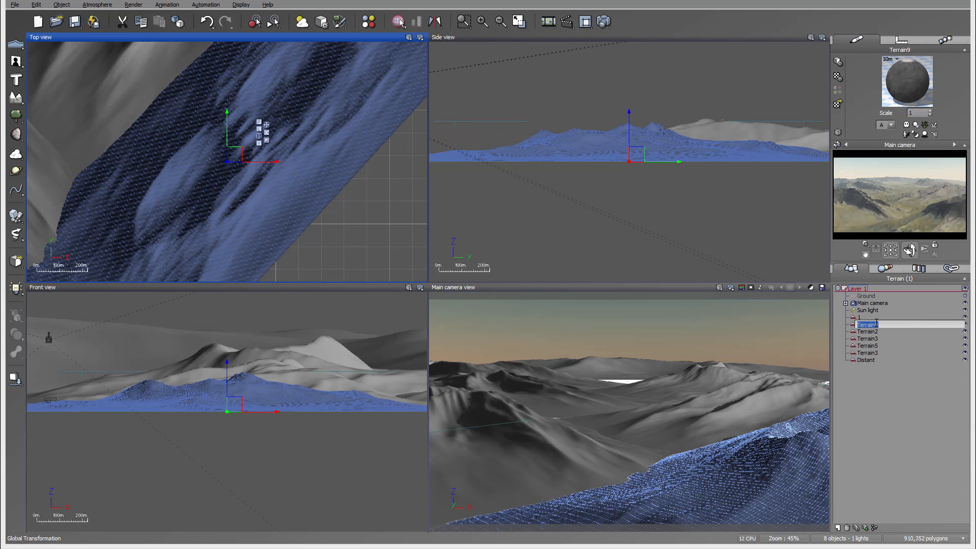
{"action": "type", "text": "1"}
Rename Terrain2 as 2 and the first Terrain3 as 3.
{"action": "left_click", "coordinate": [872, 332]}
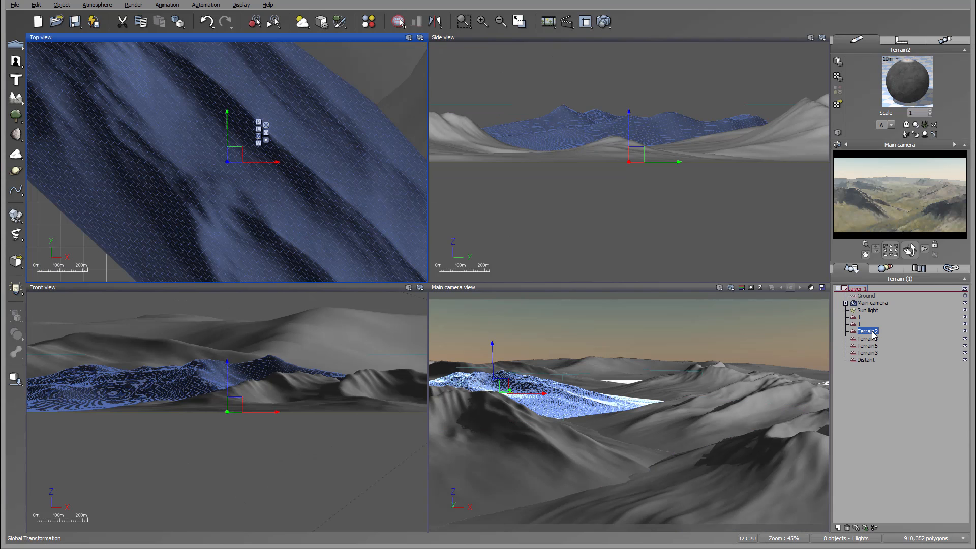
{"action": "type", "text": "2"}
{"action": "left_click", "coordinate": [872, 339]}
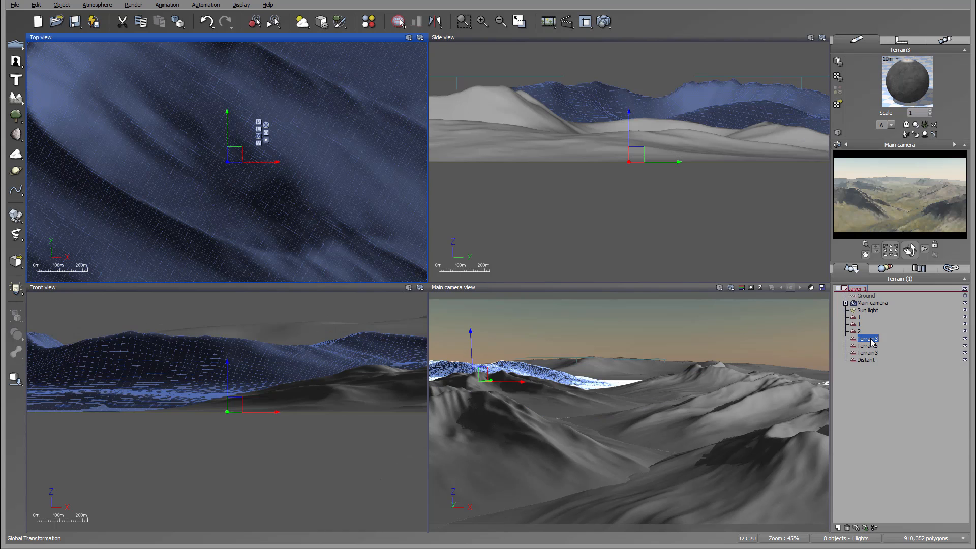
{"action": "type", "text": "3"}
Rename Terrain5, the middle-distance terrain, as 2.
{"action": "left_click", "coordinate": [871, 347]}
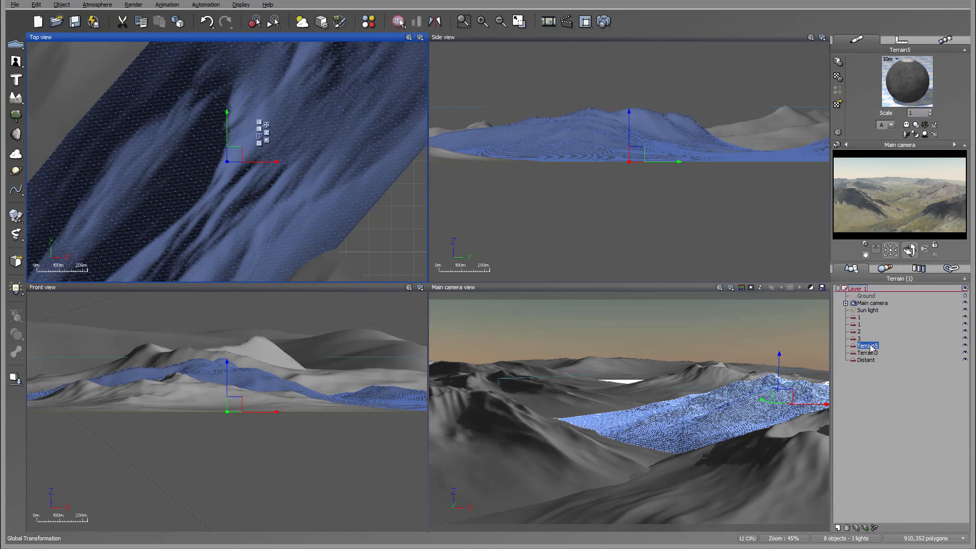
{"action": "left_click", "coordinate": [872, 346]}
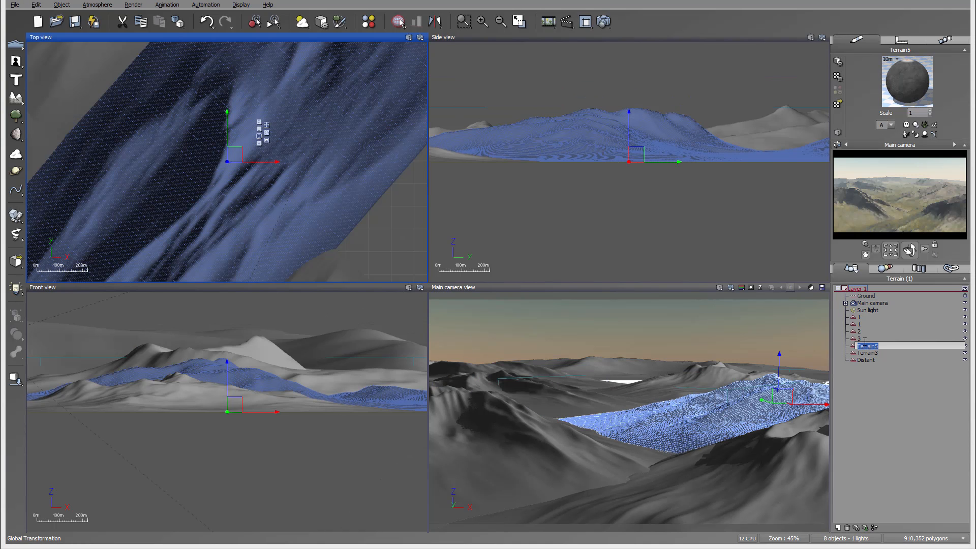
{"action": "type", "text": "3"}
{"action": "left_click", "coordinate": [860, 339]}
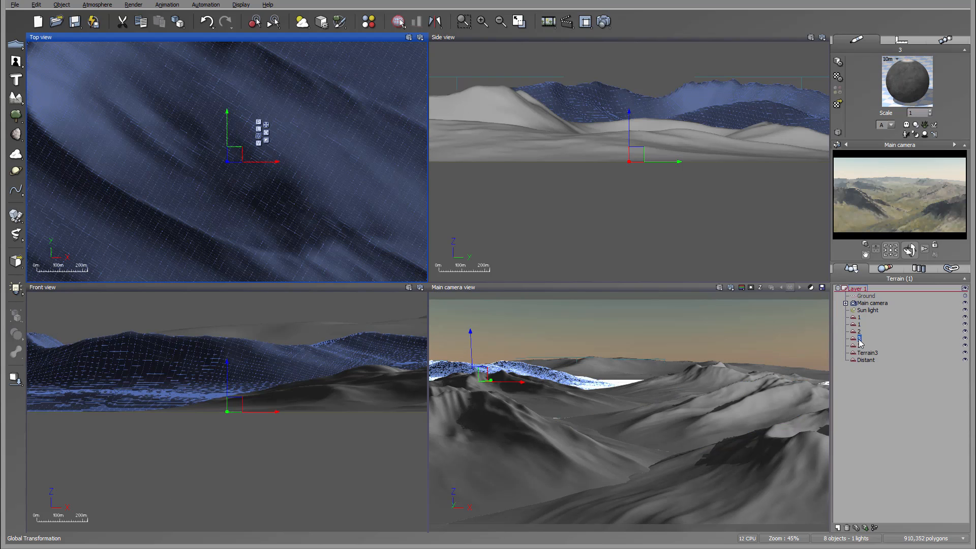
{"action": "left_click", "coordinate": [860, 346]}
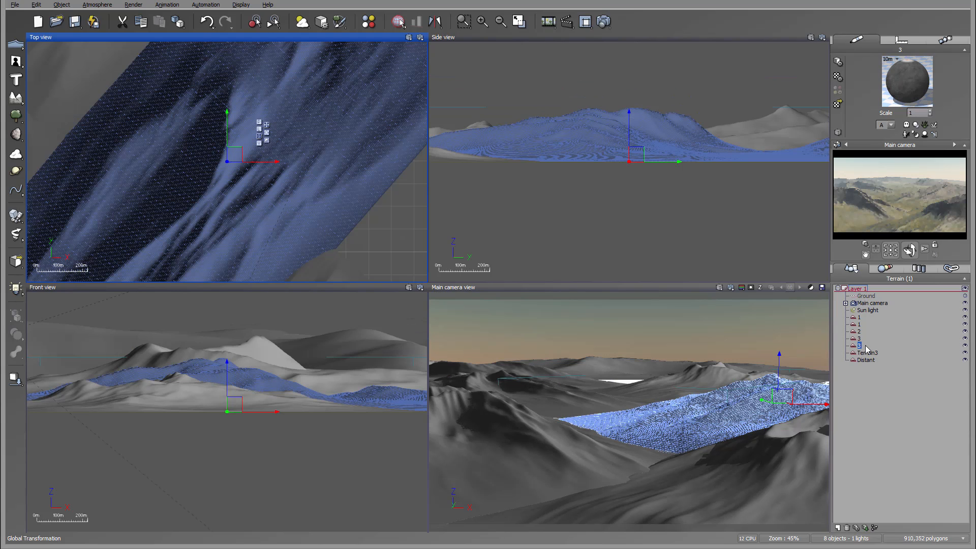
{"action": "left_click", "coordinate": [862, 348]}
{"action": "type", "text": "2"}
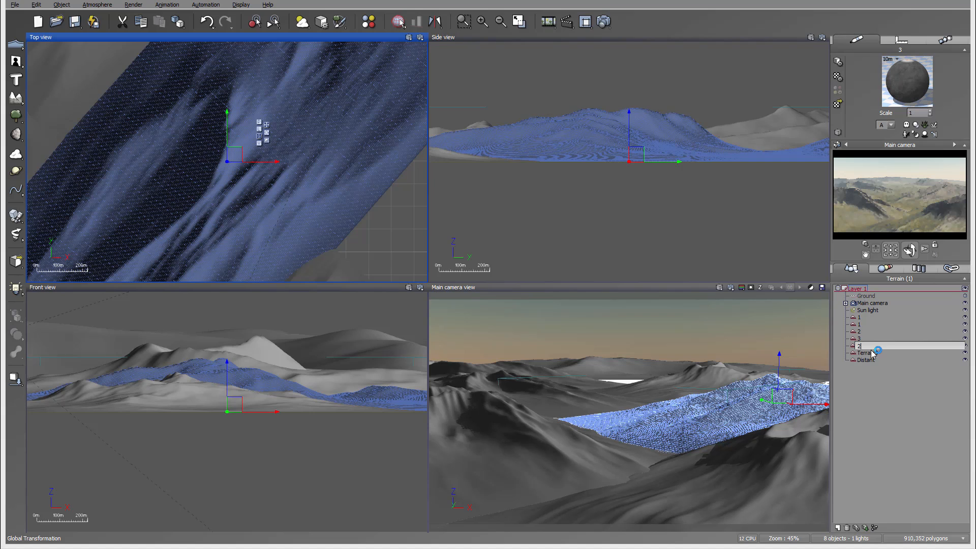
Rename the remaining Terrain3 as 3 and reorder the object list so terrains with the same number are adjacent.
{"action": "left_click", "coordinate": [874, 352]}
{"action": "left_click", "coordinate": [875, 352]}
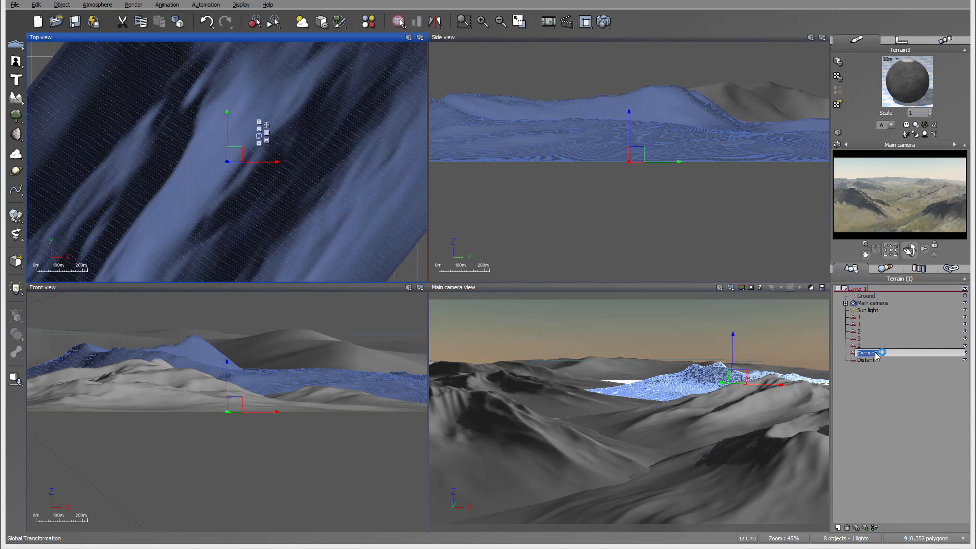
{"action": "type", "text": "3"}
{"action": "key", "text": "Return"}
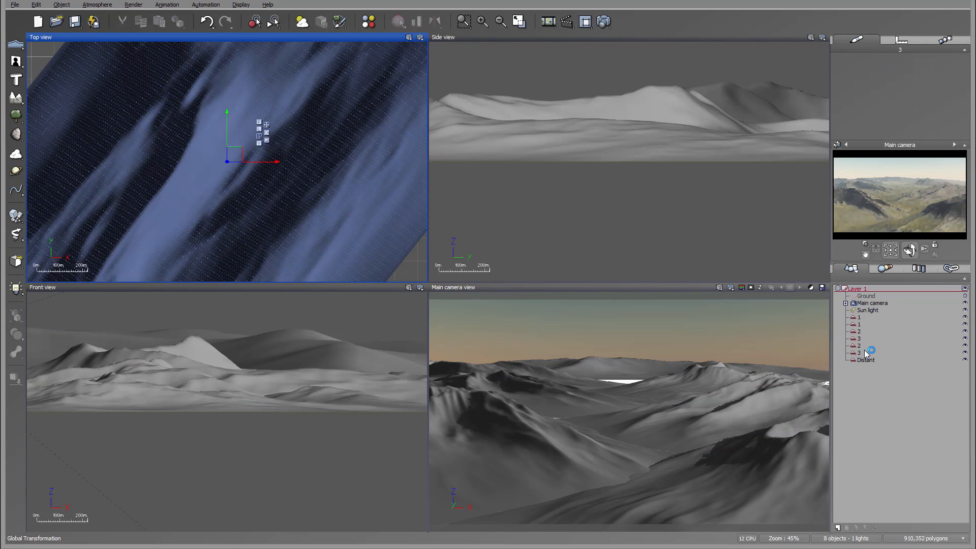
{"action": "mouse_move", "coordinate": [859, 352]}
{"action": "left_mouse_down"}
{"action": "mouse_move", "coordinate": [858, 342]}
{"action": "mouse_move", "coordinate": [860, 353]}
{"action": "mouse_move", "coordinate": [870, 339]}
{"action": "left_mouse_up"}
{"action": "left_click", "coordinate": [889, 398]}
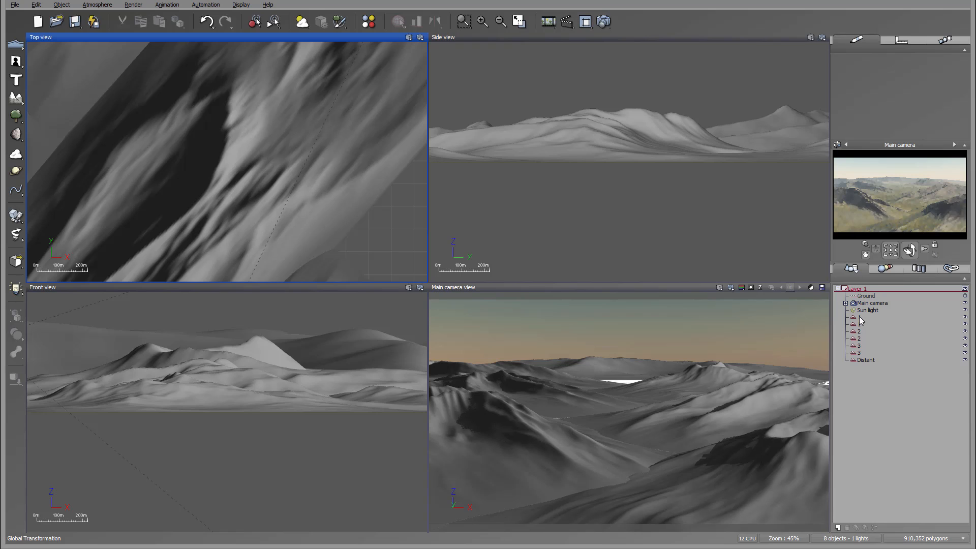
Select both foreground terrains named 1 and open their shared material for editing.
{"action": "left_click", "coordinate": [859, 317]}
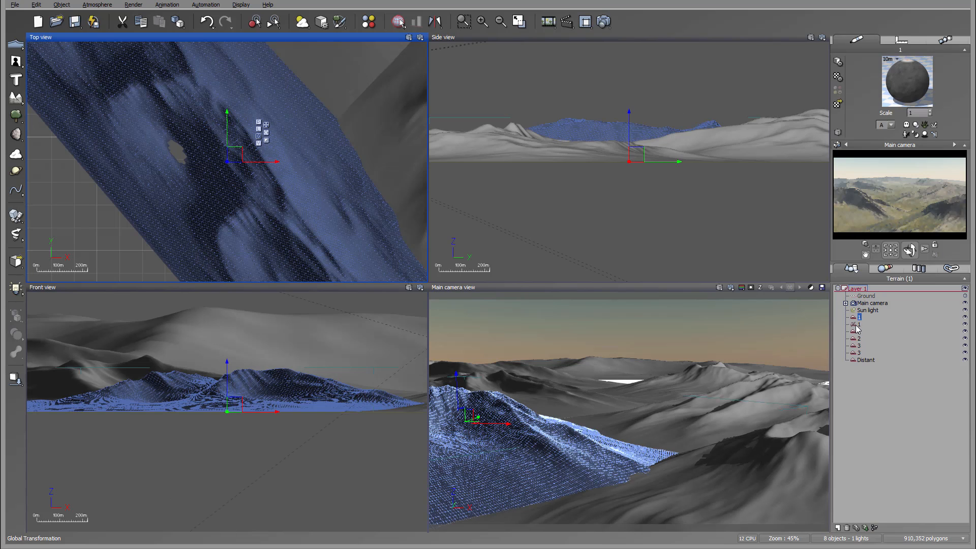
{"action": "left_click", "coordinate": [859, 324], "text": "ctrl"}
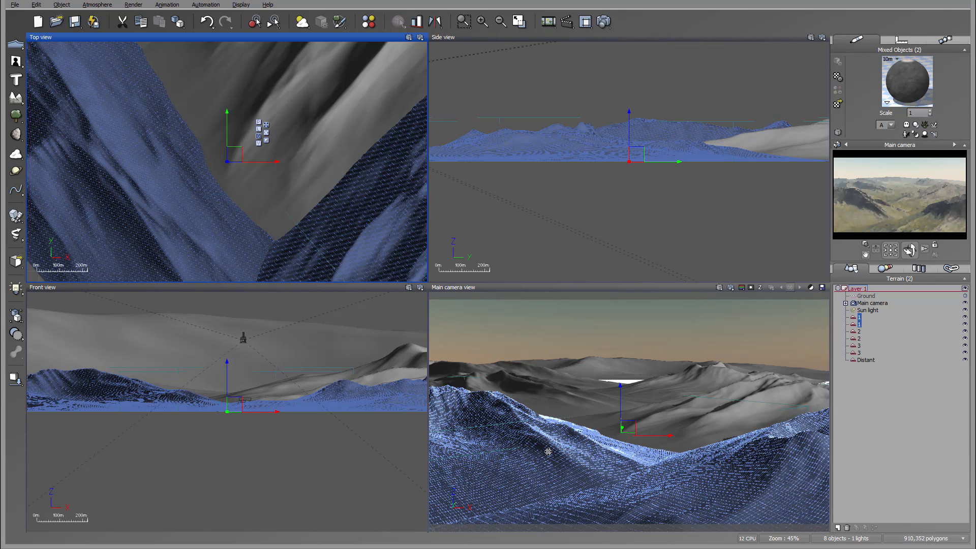
{"action": "double_click", "coordinate": [906, 76]}
{"action": "left_click_drag", "start_coordinate": [447, 143], "coordinate": [425, 95]}
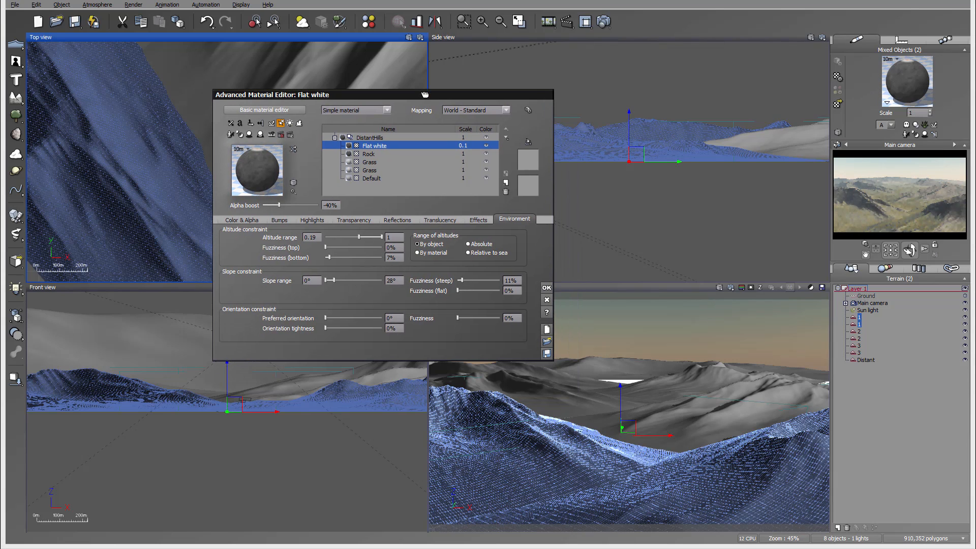
Add an EcoSystem/Particles layer based on Flat white to the DistantHills material and put the Blue Spruce tree in its population.
{"action": "left_click", "coordinate": [386, 110]}
{"action": "left_click", "coordinate": [354, 141]}
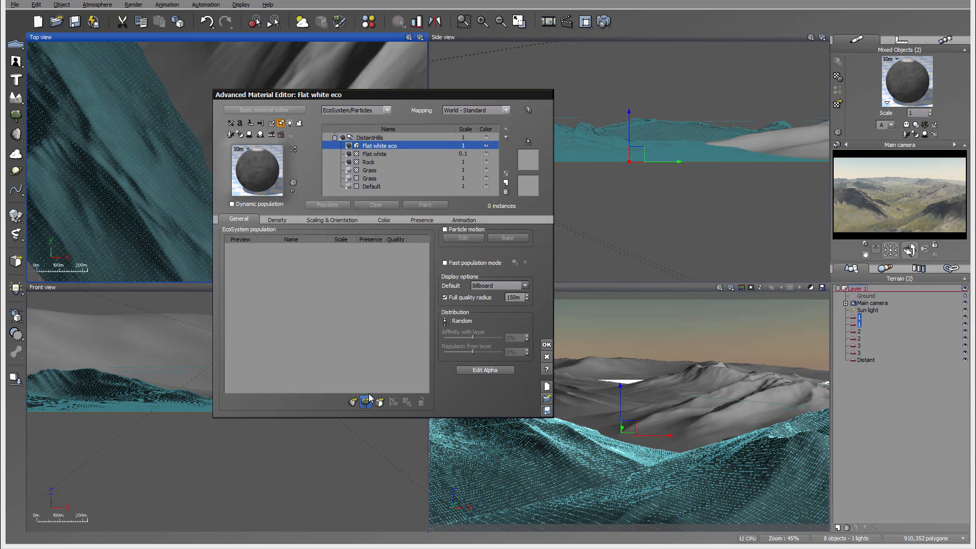
{"action": "left_click", "coordinate": [367, 399]}
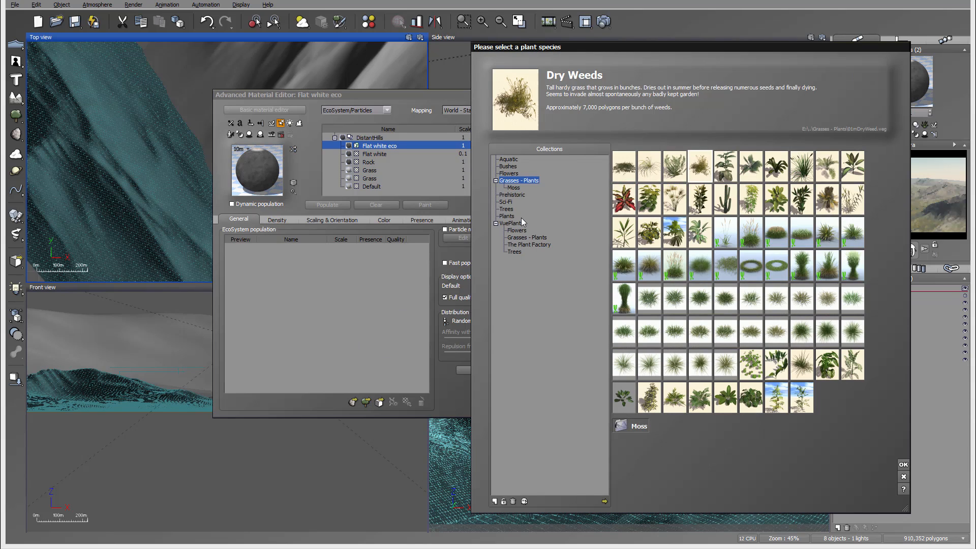
{"action": "left_click", "coordinate": [506, 209]}
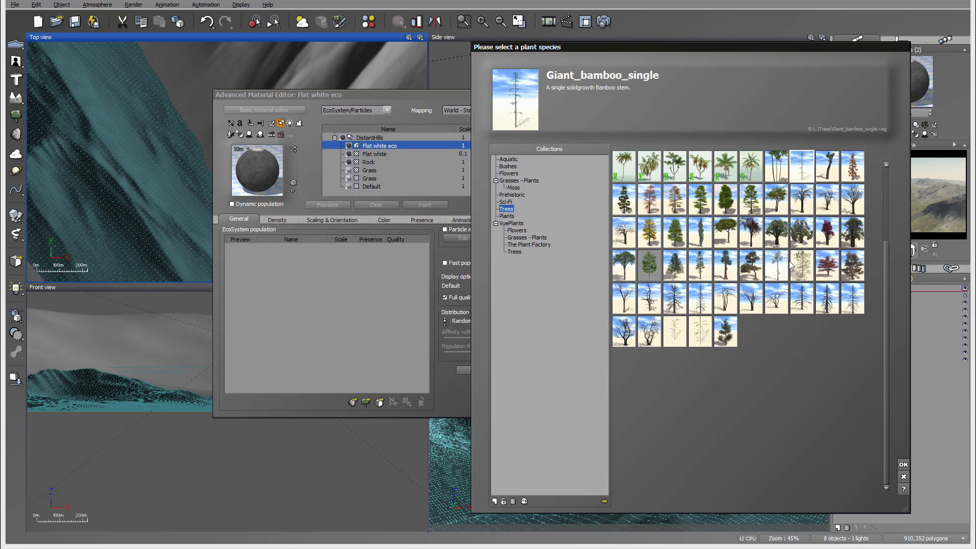
{"action": "left_click_drag", "start_coordinate": [886, 337], "coordinate": [878, 234]}
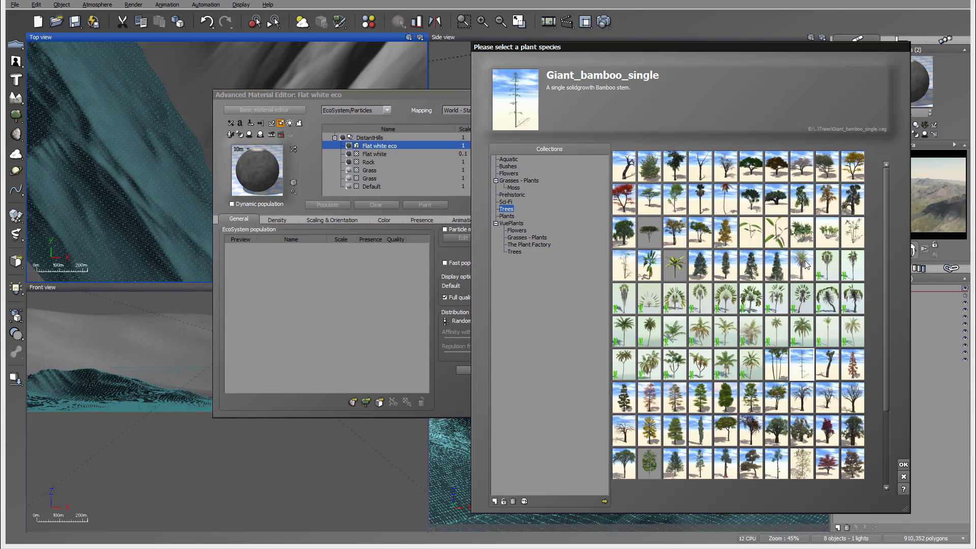
{"action": "left_click", "coordinate": [705, 272]}
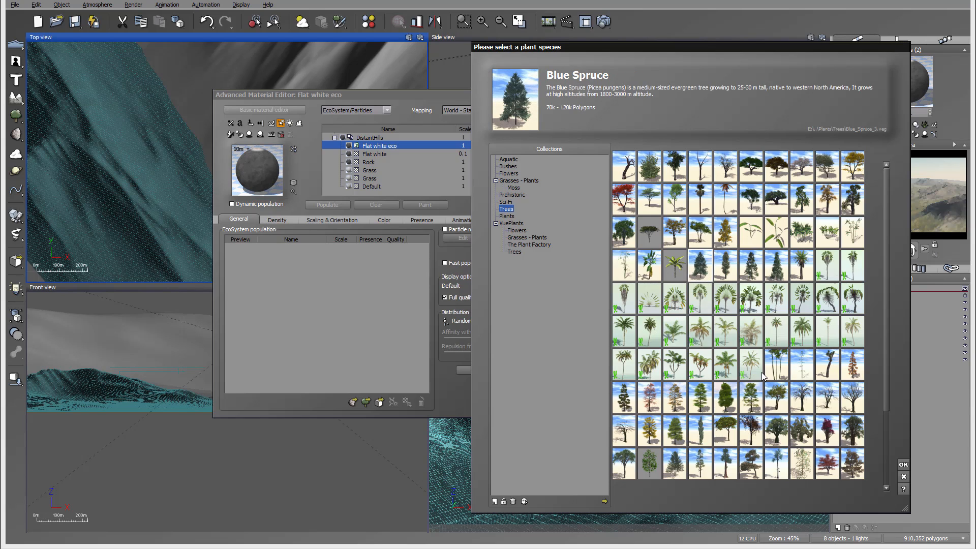
{"action": "double_click", "coordinate": [700, 264]}
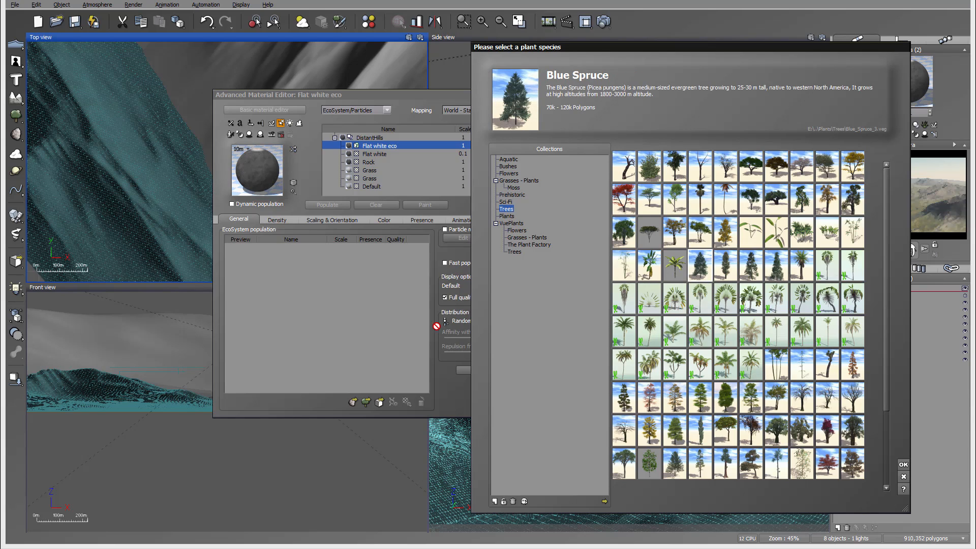
{"action": "left_click", "coordinate": [904, 465]}
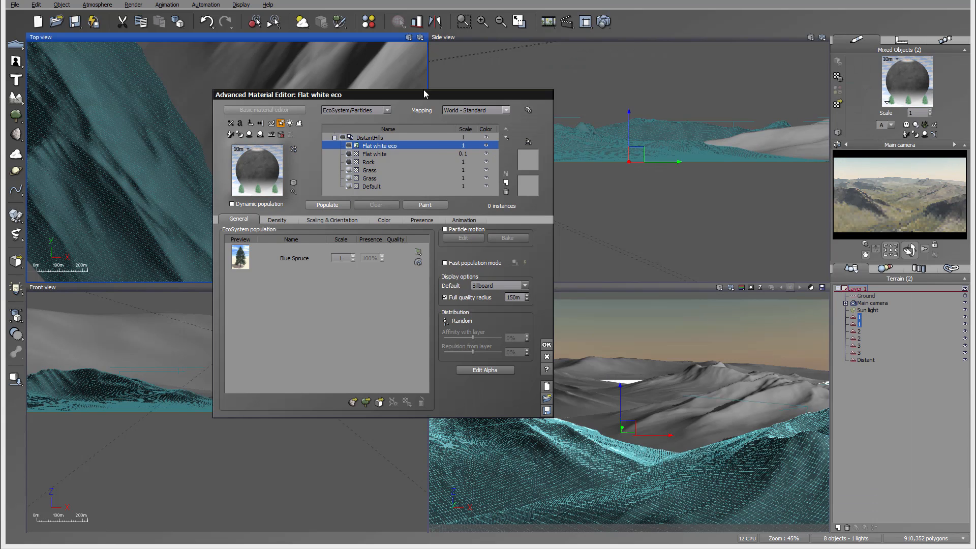
Set the spruce layer's presence to altitude range -1 to 1, bottom fuzziness 0% and maximum slope 43°, and populate it.
{"action": "left_click_drag", "start_coordinate": [427, 94], "coordinate": [337, 61]}
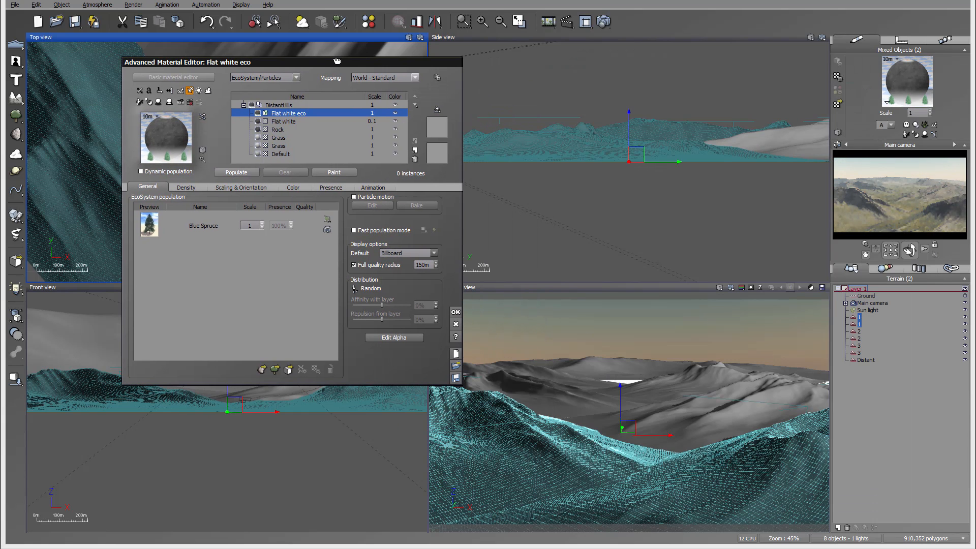
{"action": "left_click", "coordinate": [333, 189]}
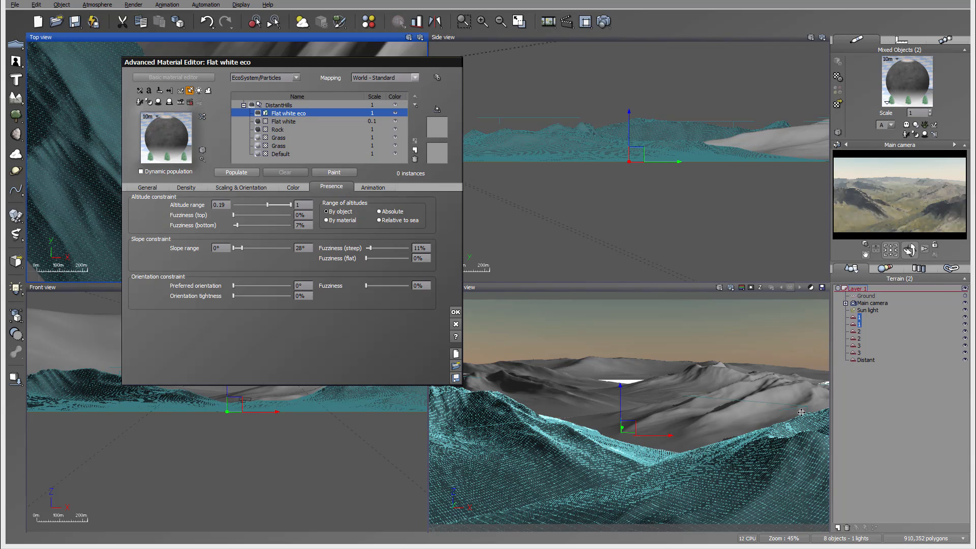
{"action": "left_click_drag", "start_coordinate": [268, 205], "coordinate": [247, 248]}
{"action": "left_click", "coordinate": [251, 172]}
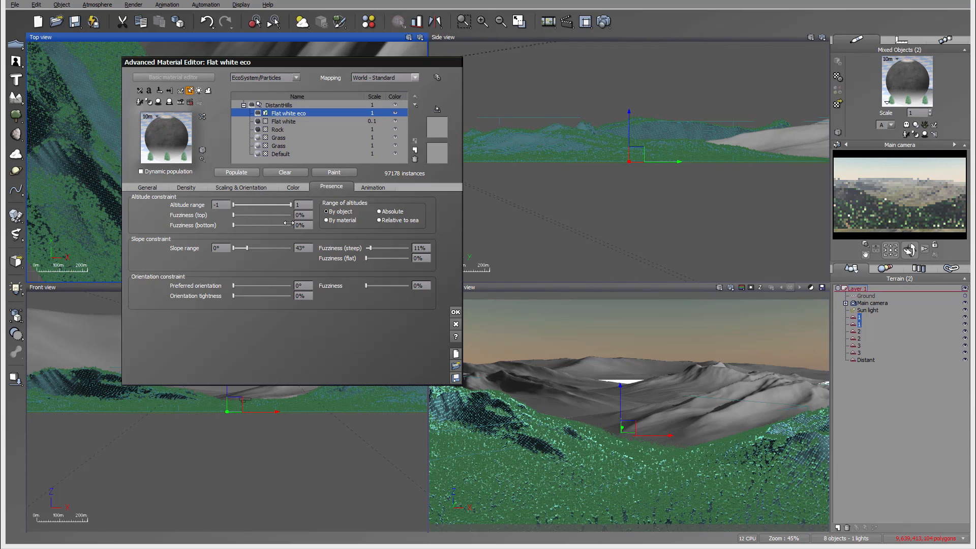
Limit the spruces to a maximum altitude of 0.2, top fuzziness 13% and maximum slope 23°, and repopulate the layer.
{"action": "left_click_drag", "start_coordinate": [293, 203], "coordinate": [290, 204]}
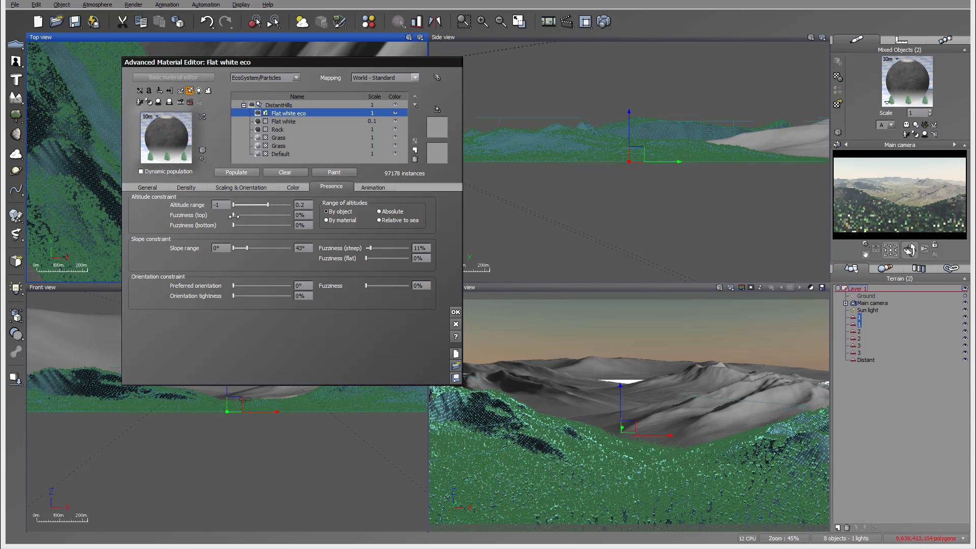
{"action": "left_click_drag", "start_coordinate": [234, 216], "coordinate": [240, 216]}
{"action": "left_click", "coordinate": [231, 174]}
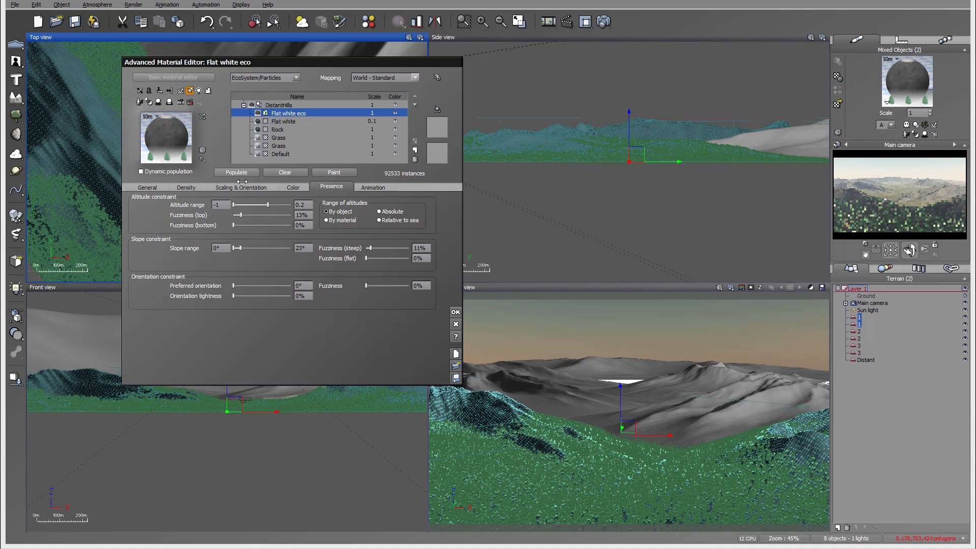
{"action": "left_click", "coordinate": [236, 172]}
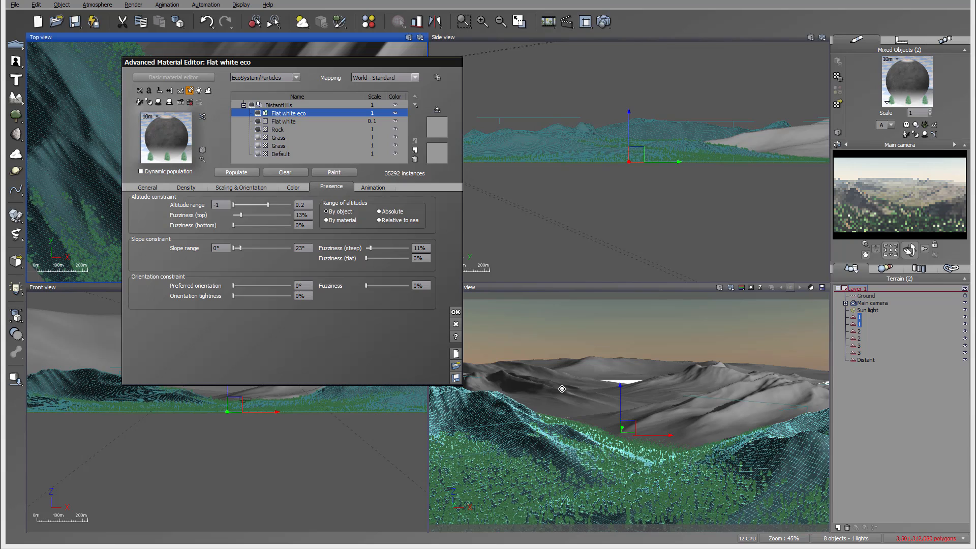
Render the main camera view to check the tree distribution, and close the render display.
{"action": "left_click_drag", "start_coordinate": [270, 61], "coordinate": [308, 67]}
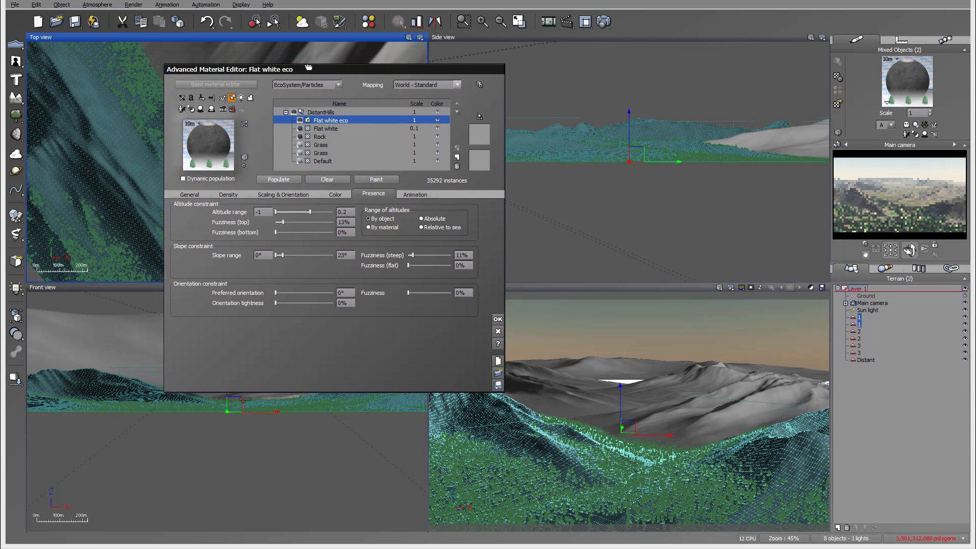
{"action": "left_click", "coordinate": [603, 21]}
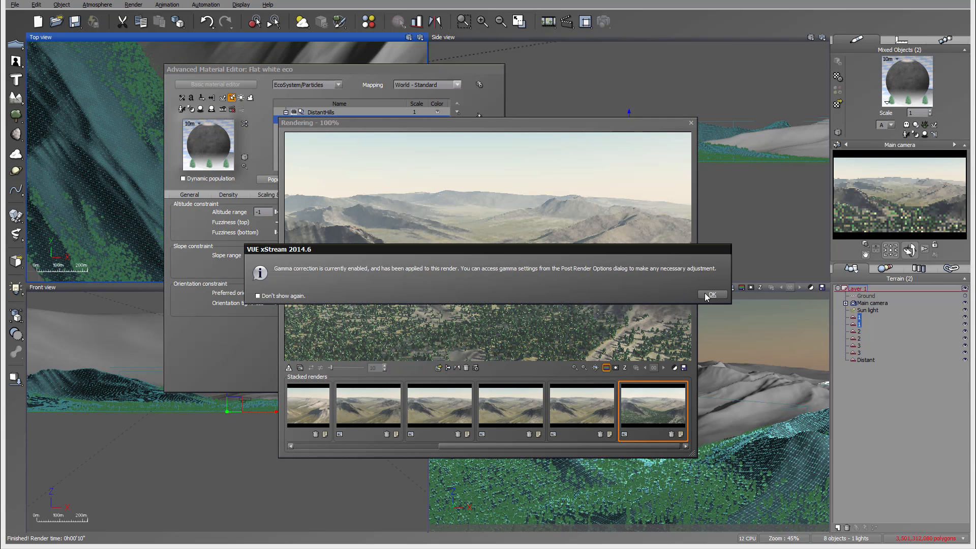
{"action": "left_click", "coordinate": [681, 417]}
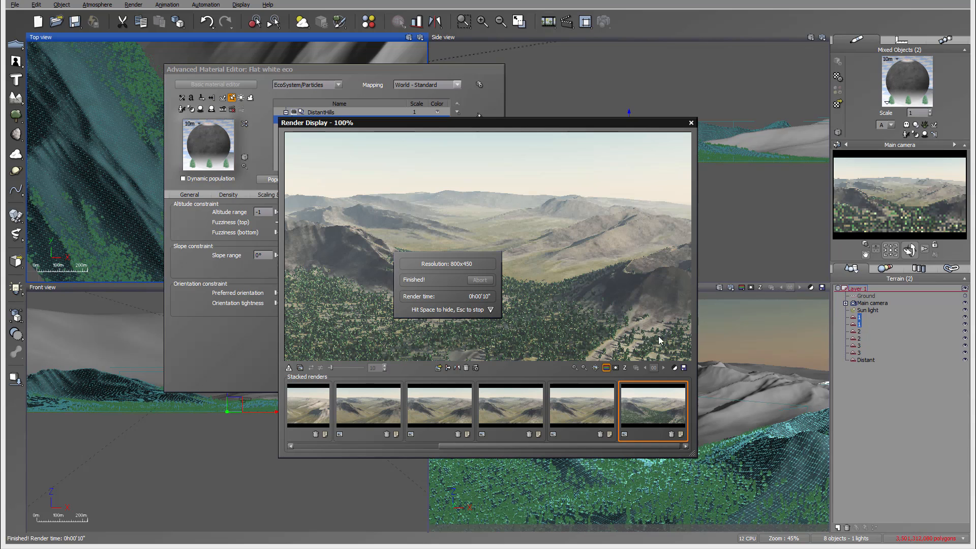
{"action": "left_click", "coordinate": [692, 122]}
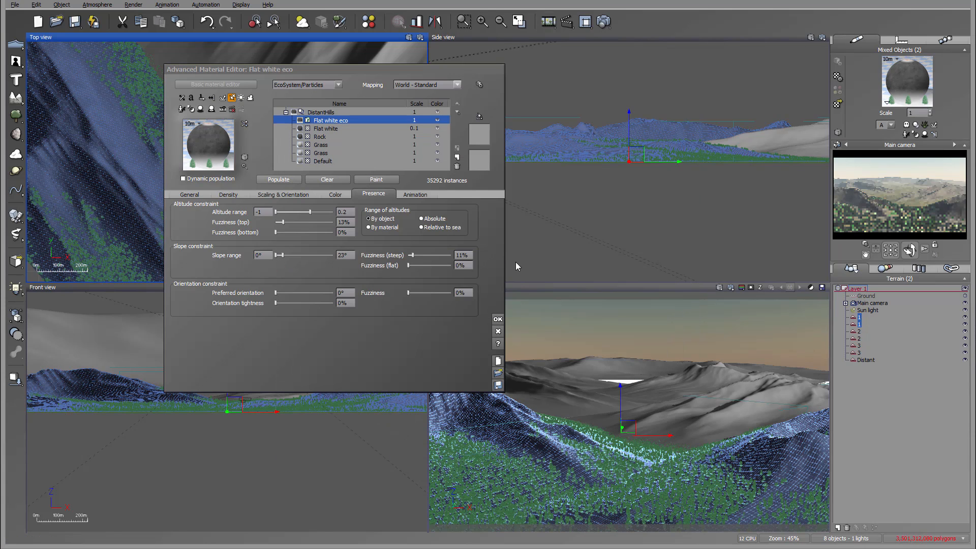
Set the spruce layer's overall density to 67% and enable shrinking at low densities.
{"action": "left_click_drag", "start_coordinate": [347, 68], "coordinate": [381, 73]}
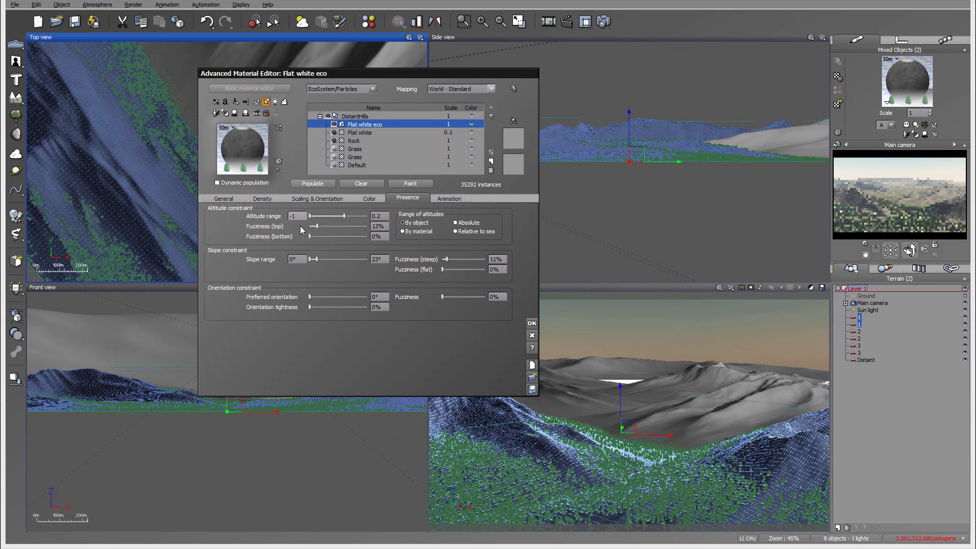
{"action": "left_click", "coordinate": [262, 198]}
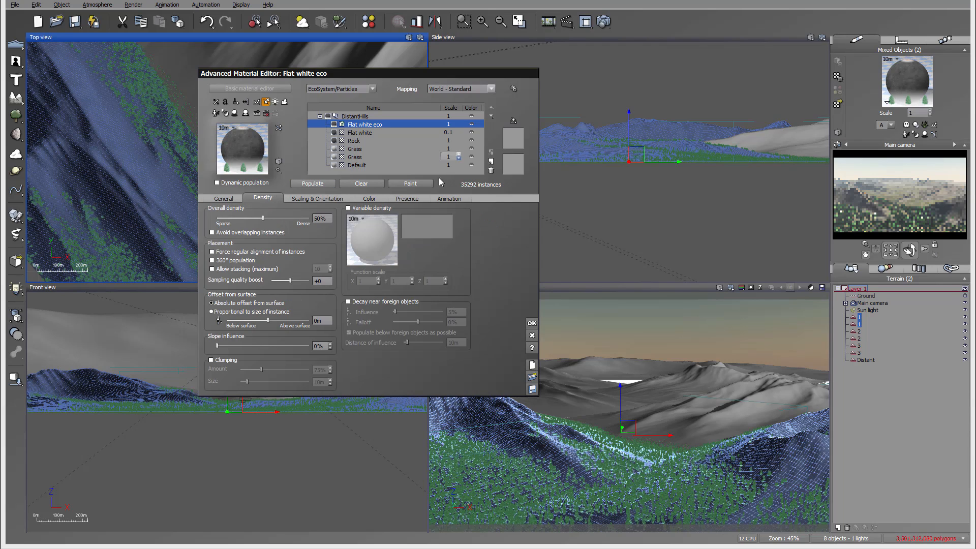
{"action": "left_click_drag", "start_coordinate": [277, 217], "coordinate": [289, 217]}
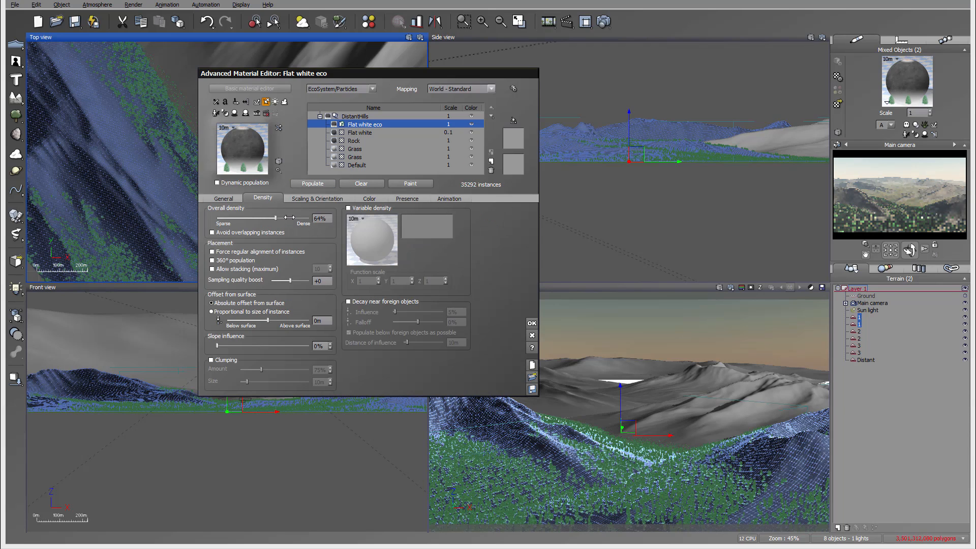
{"action": "left_click", "coordinate": [321, 199]}
{"action": "left_click", "coordinate": [381, 301]}
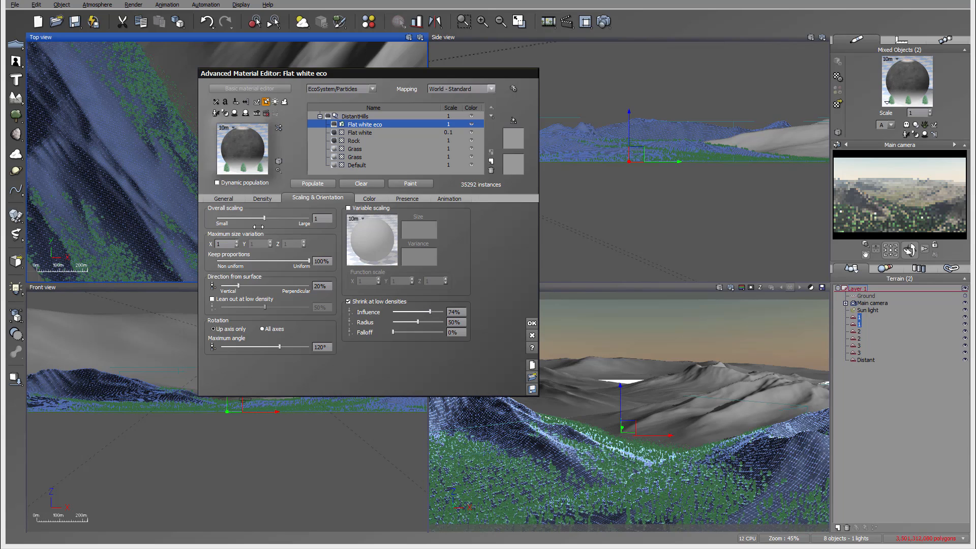
Enable clumping for the spruces with an amount of 80% and repopulate the layer, accepting the large population.
{"action": "left_click", "coordinate": [262, 200]}
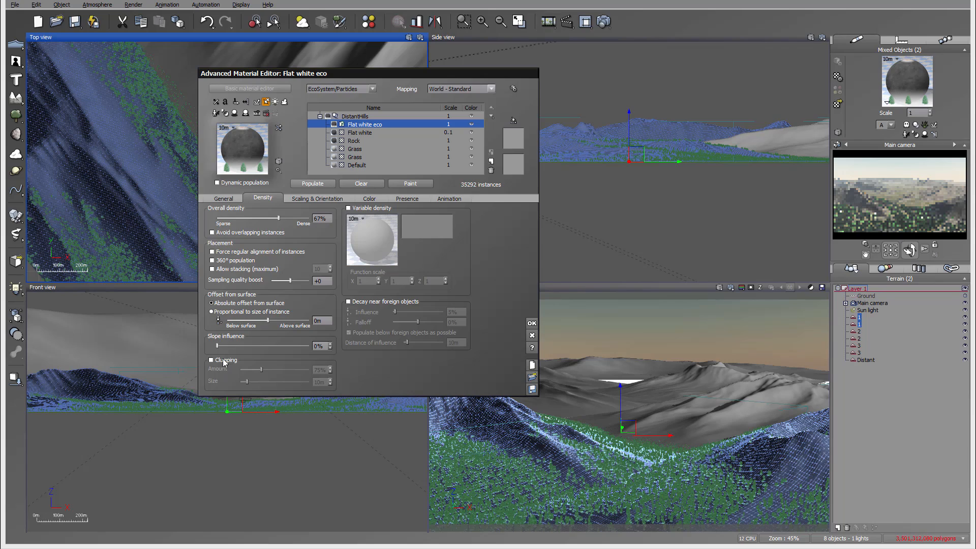
{"action": "left_click", "coordinate": [223, 359]}
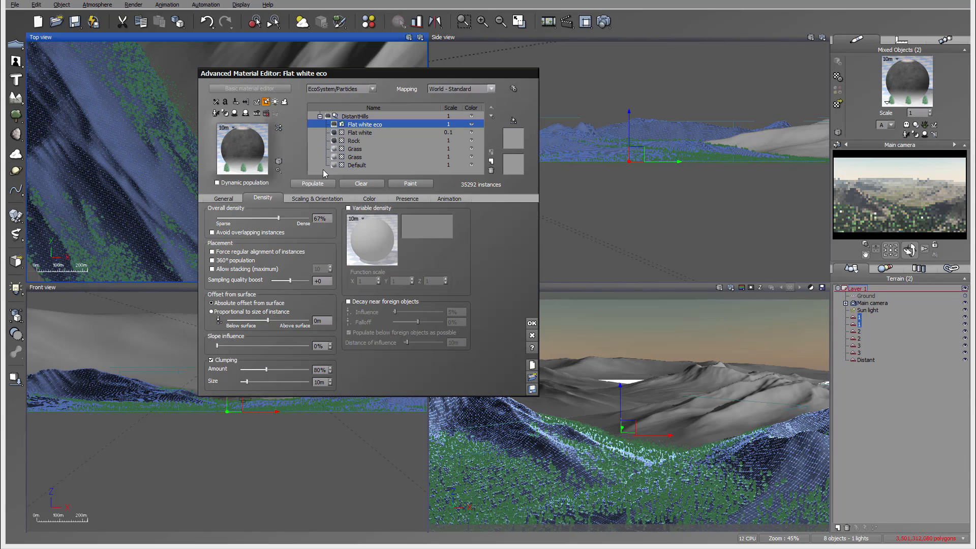
{"action": "left_click", "coordinate": [314, 184]}
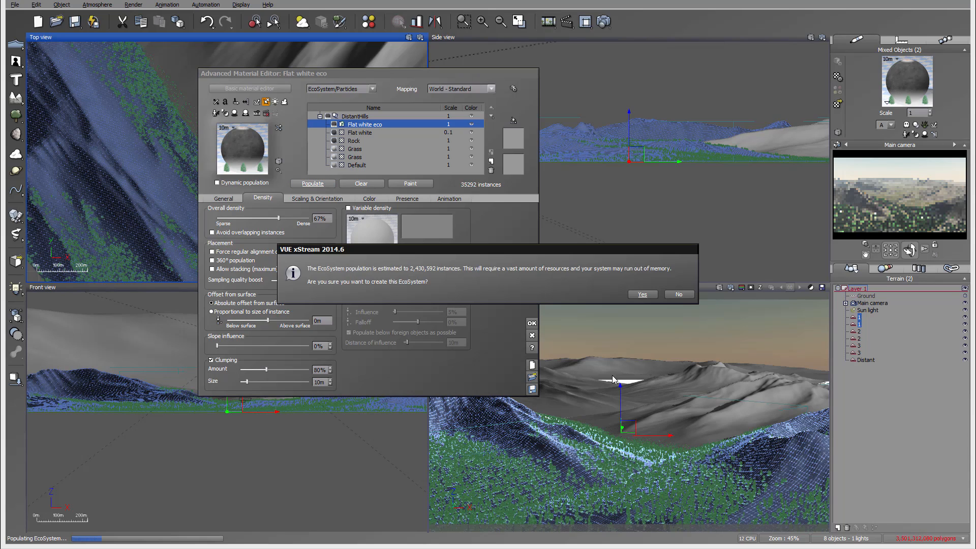
{"action": "left_click", "coordinate": [643, 294]}
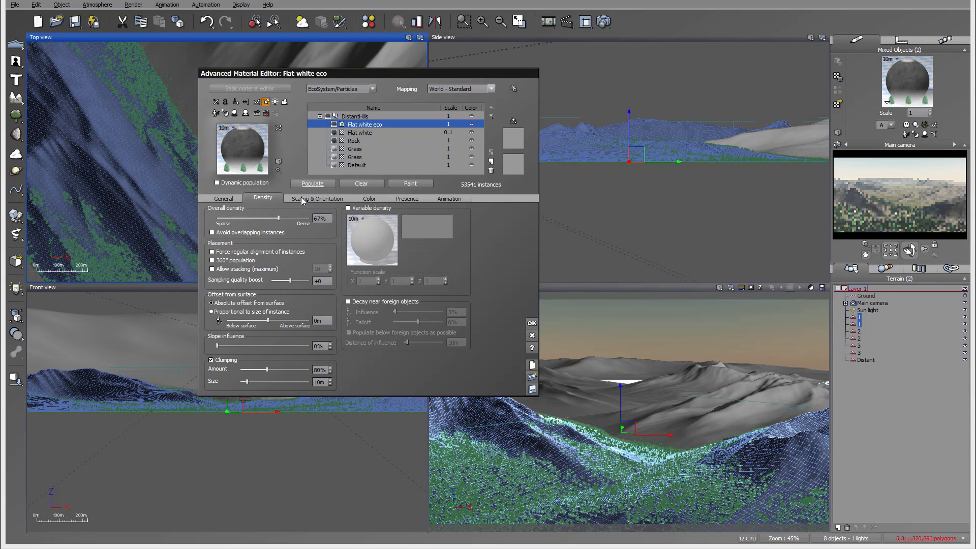
Set the overall scaling of the spruces to 1.316 and repopulate the layer.
{"action": "left_click", "coordinate": [315, 199]}
{"action": "left_click_drag", "start_coordinate": [284, 217], "coordinate": [290, 215]}
{"action": "left_click", "coordinate": [312, 183]}
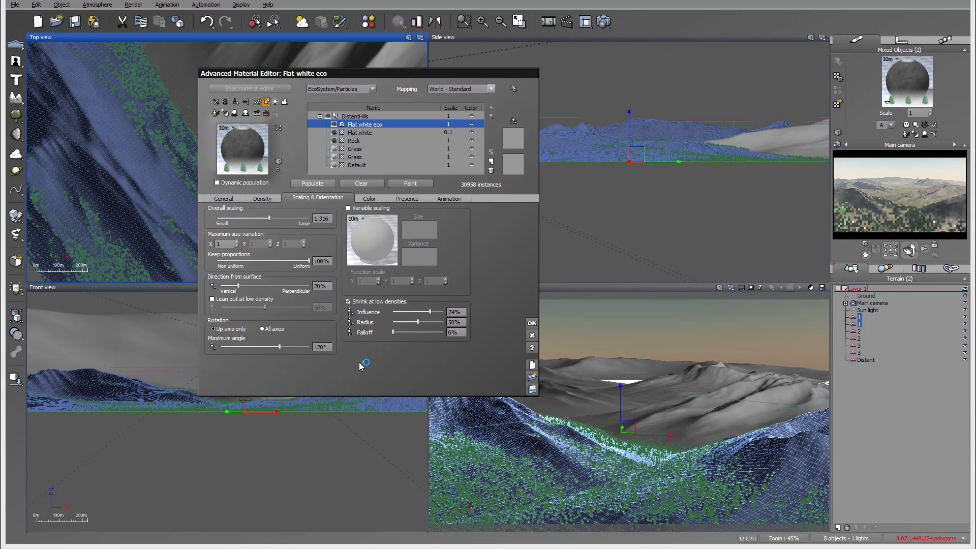
Tune the spruce clumping, trying 92% at 24 m and settling on 84% at 18 m, repopulating after each change.
{"action": "left_click", "coordinate": [263, 198]}
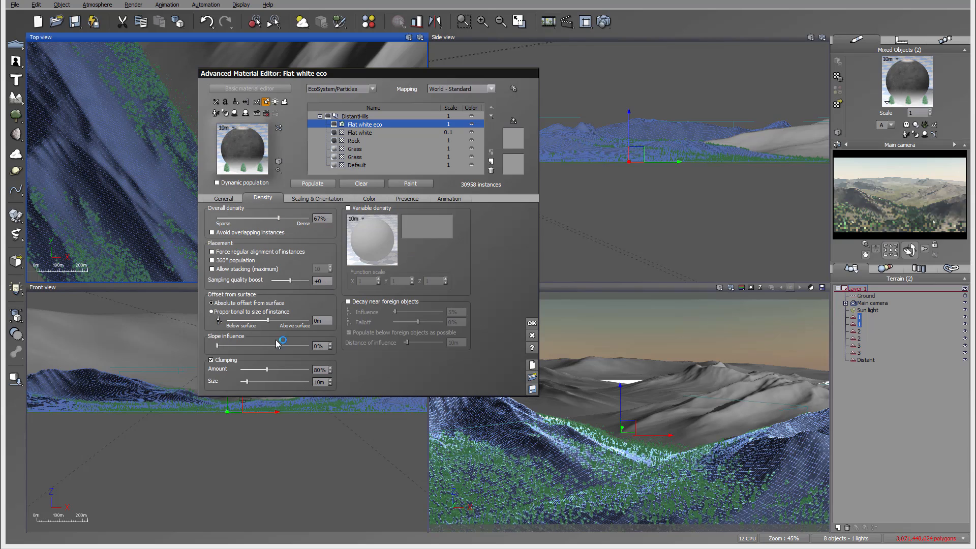
{"action": "left_click_drag", "start_coordinate": [264, 368], "coordinate": [269, 368]}
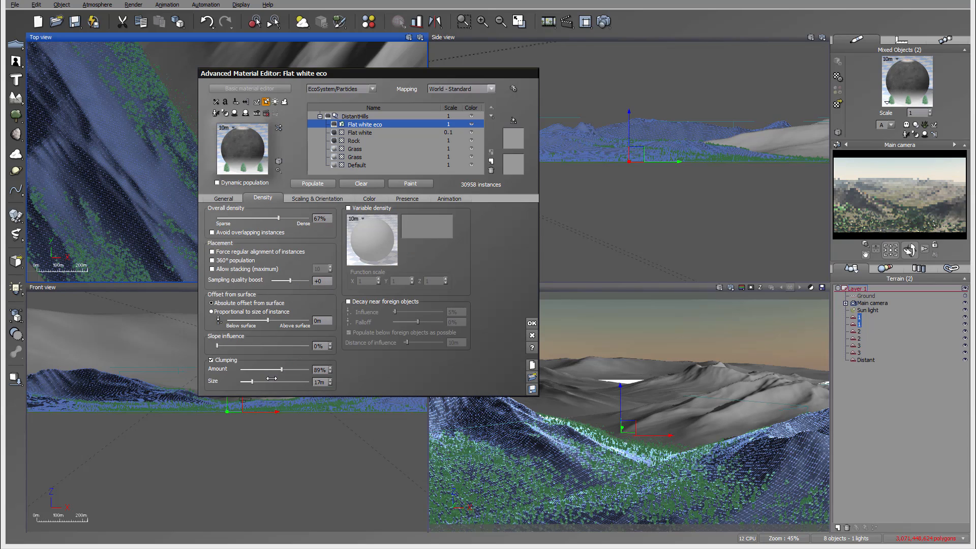
{"action": "left_click_drag", "start_coordinate": [266, 379], "coordinate": [287, 370]}
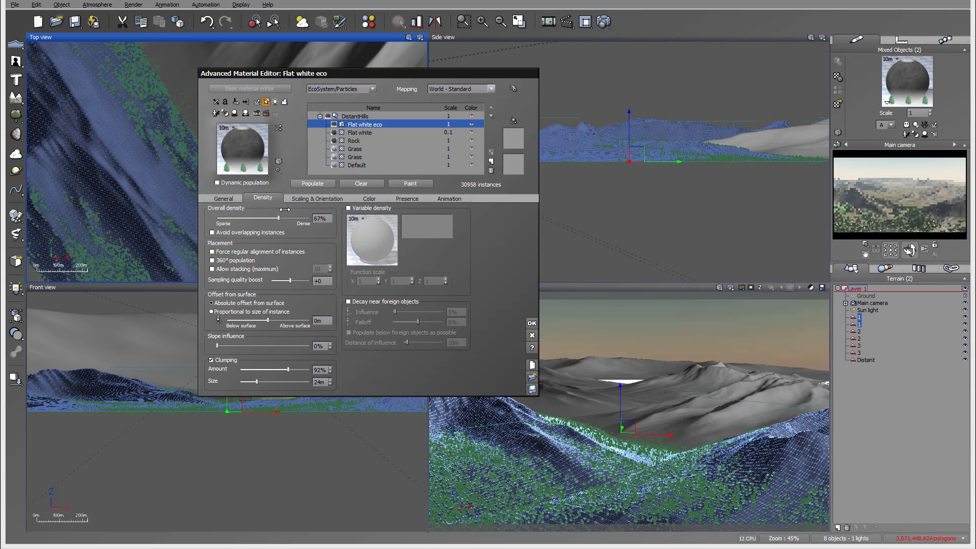
{"action": "left_click", "coordinate": [313, 184]}
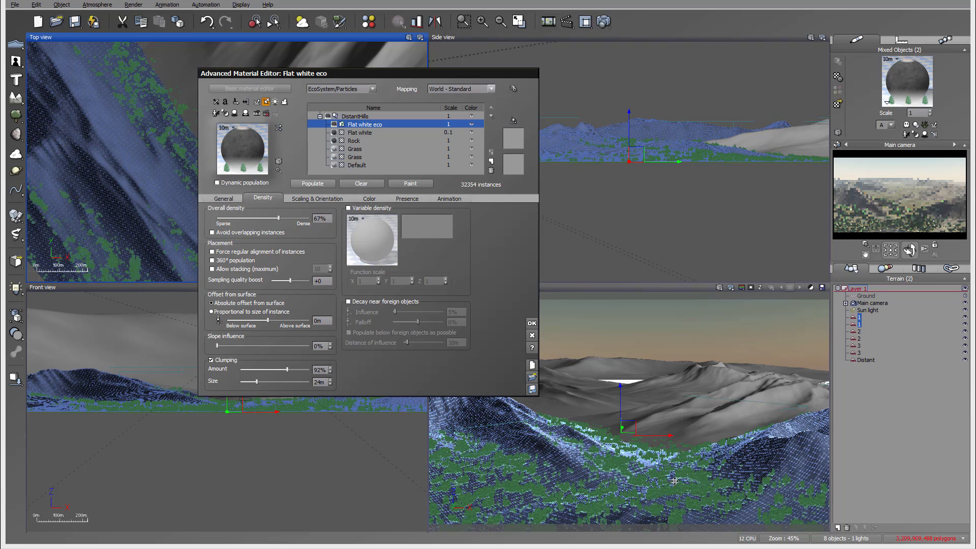
{"action": "left_click_drag", "start_coordinate": [257, 381], "coordinate": [273, 370]}
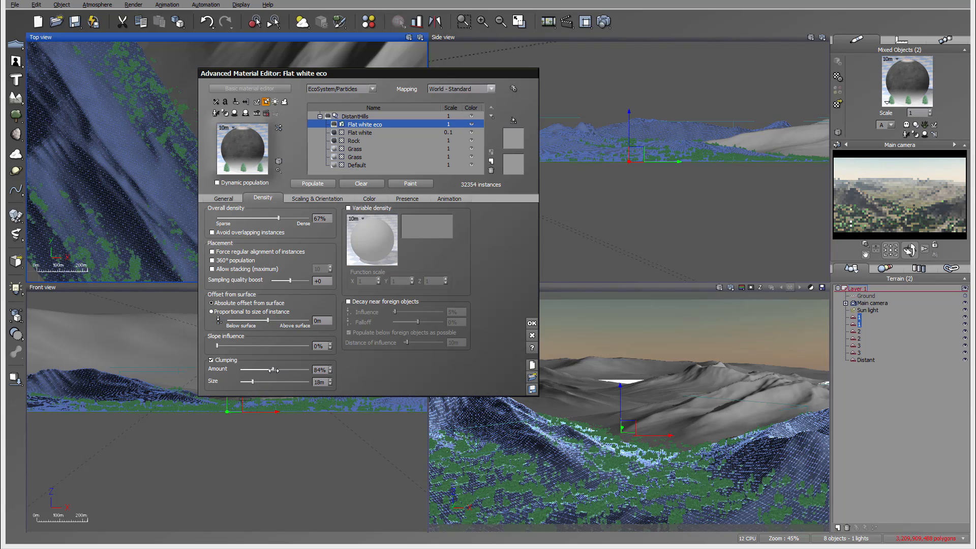
{"action": "left_click", "coordinate": [305, 184]}
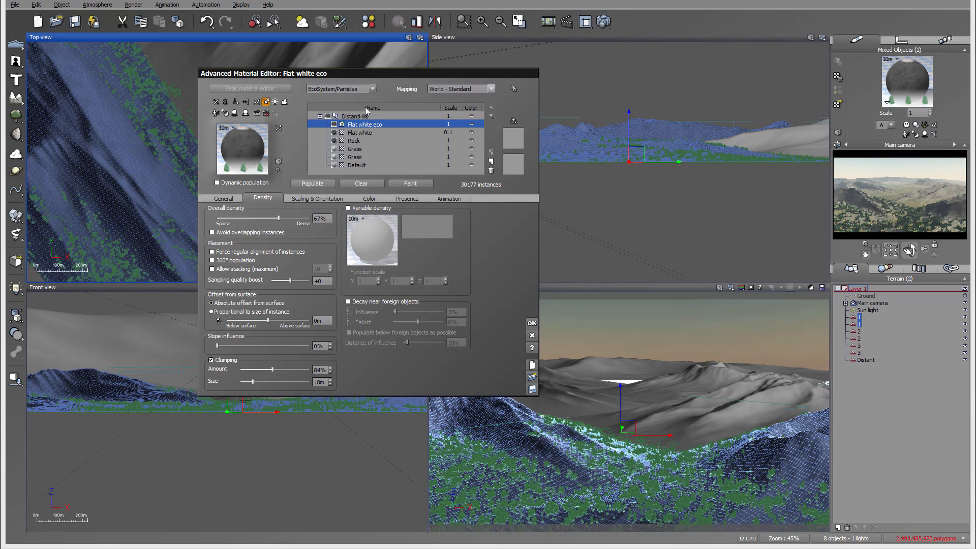
Convert the Flat white layer into an EcoSystem, limiting it to altitudes from -1 to 0.27 and slopes up to 39°, with 0% bottom fuzziness.
{"action": "left_click", "coordinate": [359, 132]}
{"action": "left_click", "coordinate": [373, 88]}
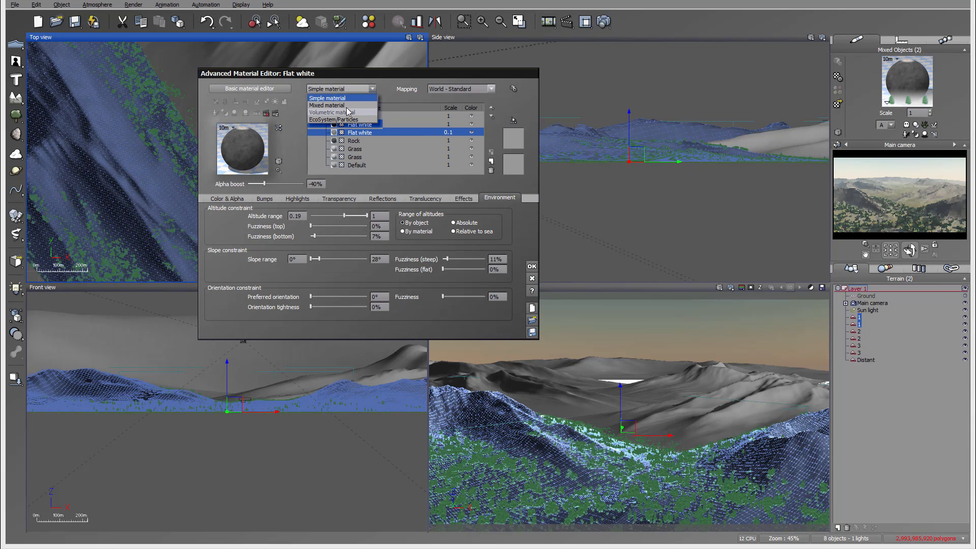
{"action": "left_click", "coordinate": [350, 120]}
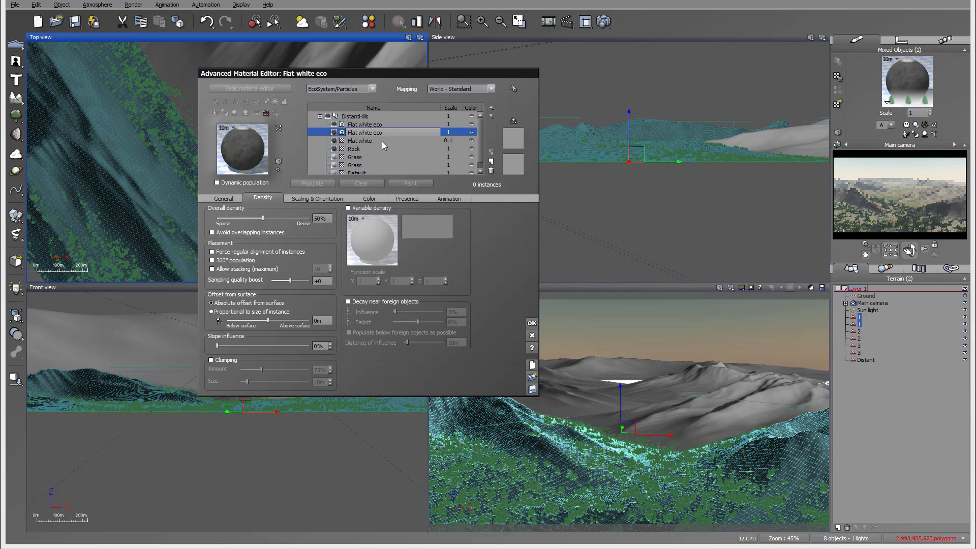
{"action": "left_click", "coordinate": [403, 200]}
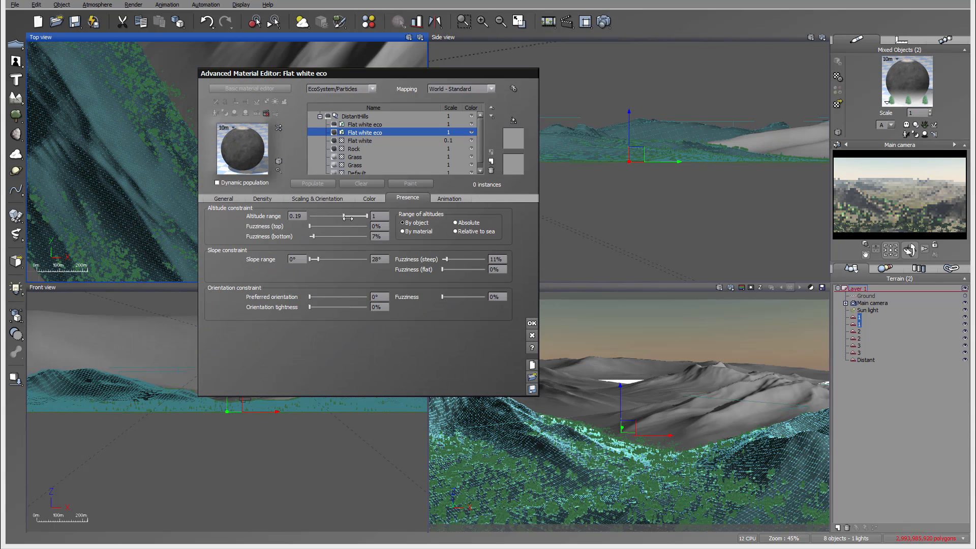
{"action": "left_click_drag", "start_coordinate": [367, 215], "coordinate": [346, 215]}
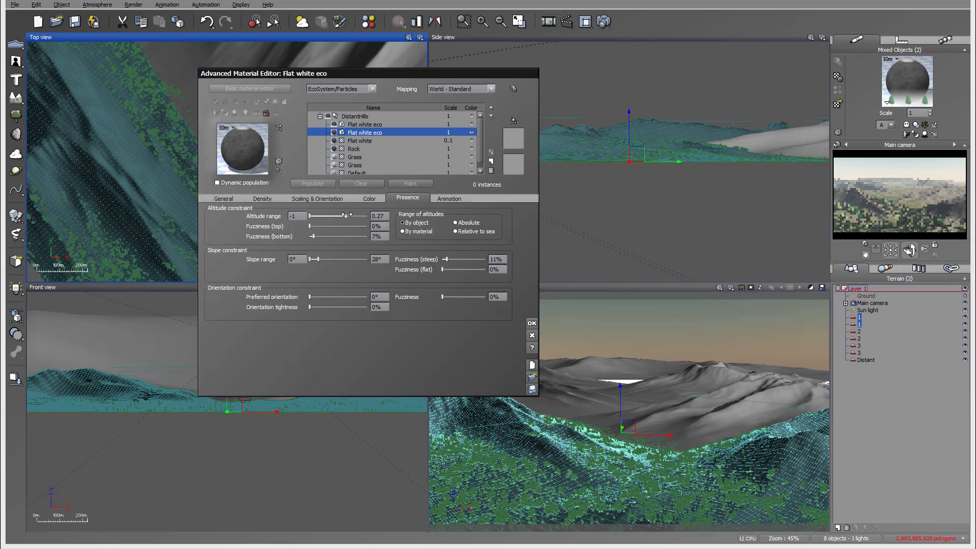
{"action": "left_click_drag", "start_coordinate": [321, 258], "coordinate": [324, 259]}
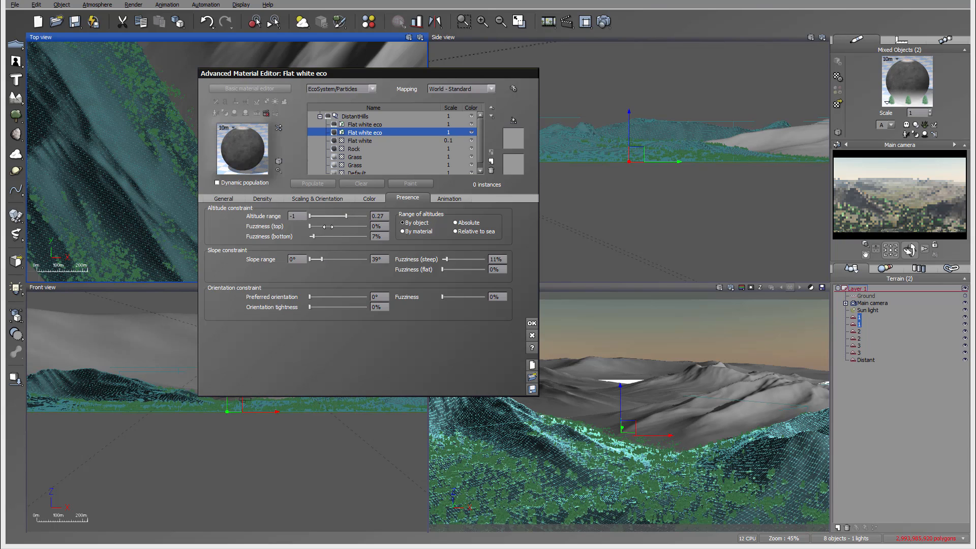
Set the scale of the remaining Flat white layer to 1.
{"action": "left_click", "coordinate": [473, 133]}
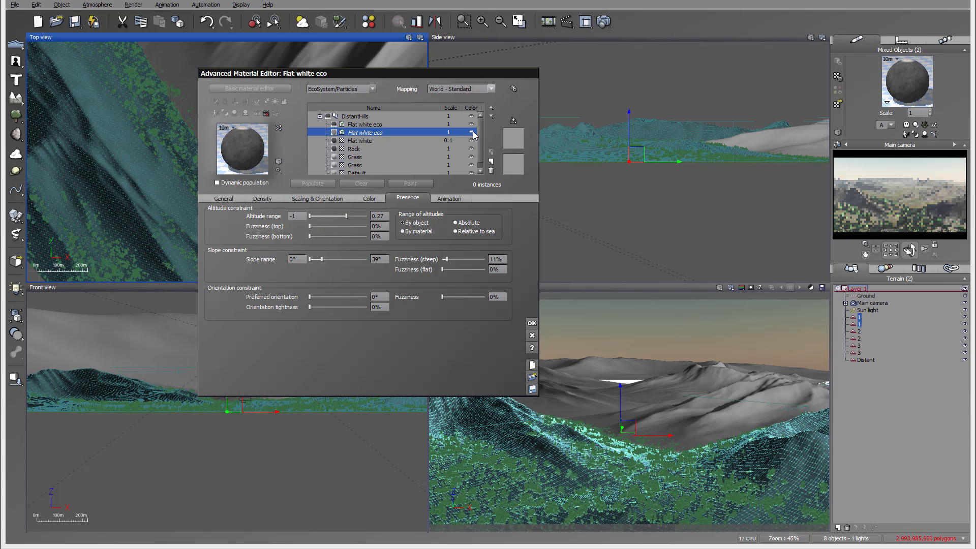
{"action": "left_click", "coordinate": [473, 133]}
{"action": "double_click", "coordinate": [447, 140]}
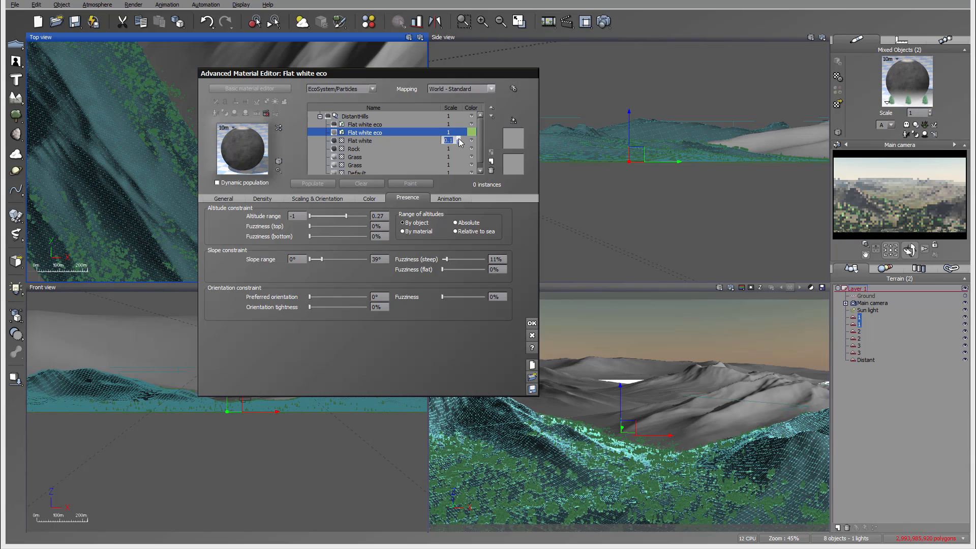
{"action": "type", "text": "1"}
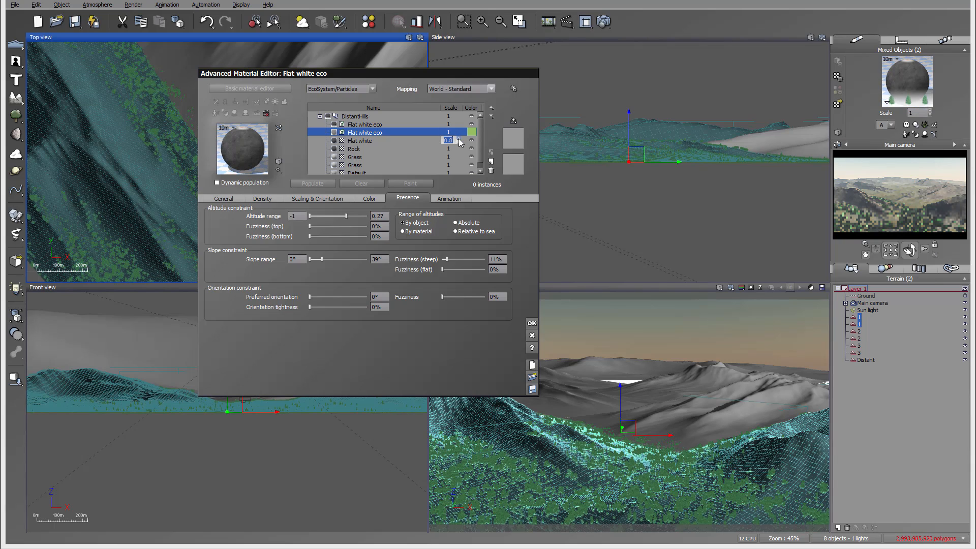
{"action": "key", "text": "Return"}
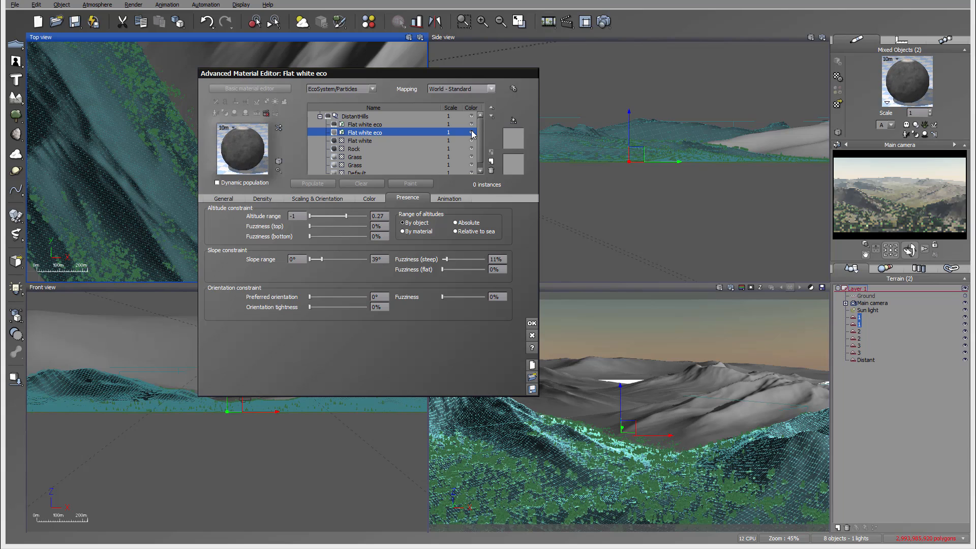
Give the second EcoSystem layer an orange-red highlight colour to show its coverage in the camera preview.
{"action": "left_click", "coordinate": [473, 133]}
{"action": "left_click", "coordinate": [430, 78]}
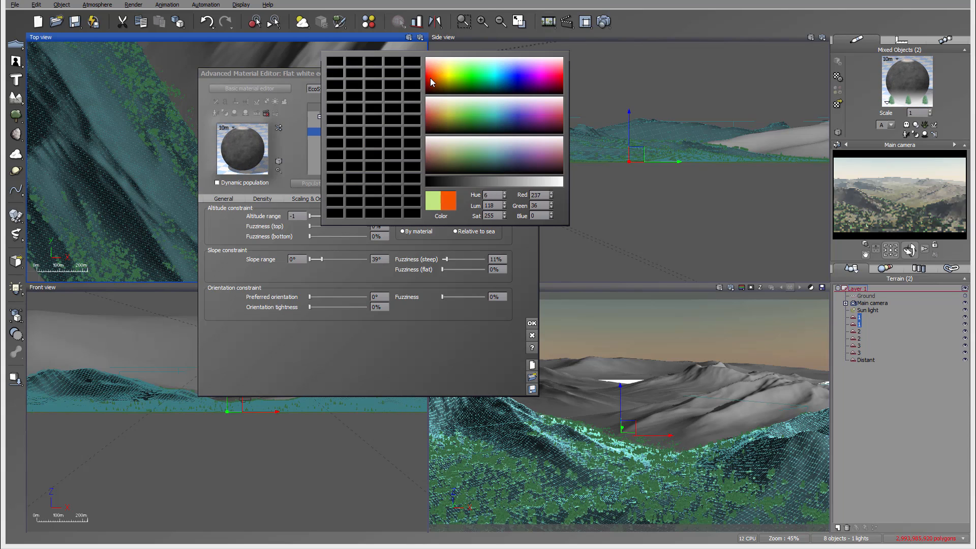
{"action": "left_click", "coordinate": [917, 222]}
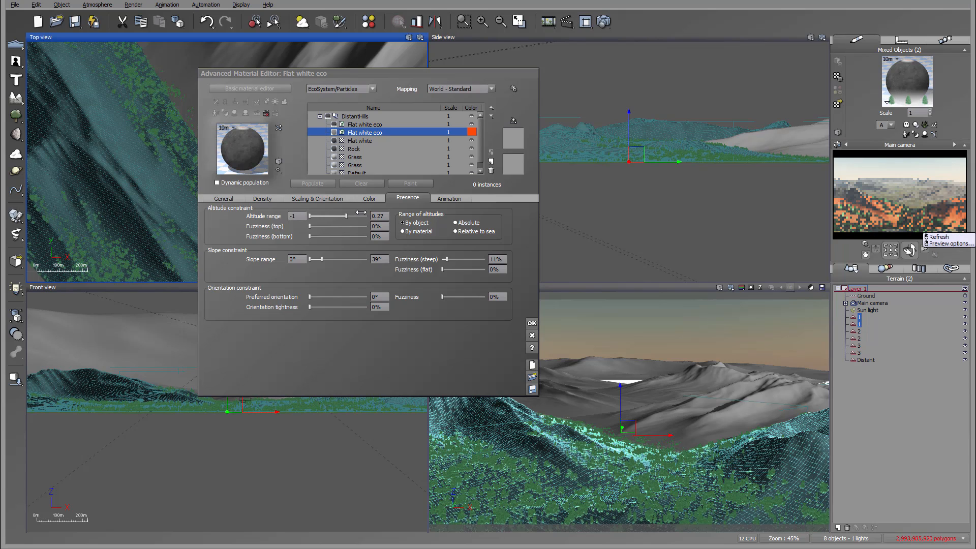
Lower the second EcoSystem layer's upper altitude limit in stages to -0.65, checking its coverage in the camera preview.
{"action": "left_click_drag", "start_coordinate": [361, 212], "coordinate": [348, 214]}
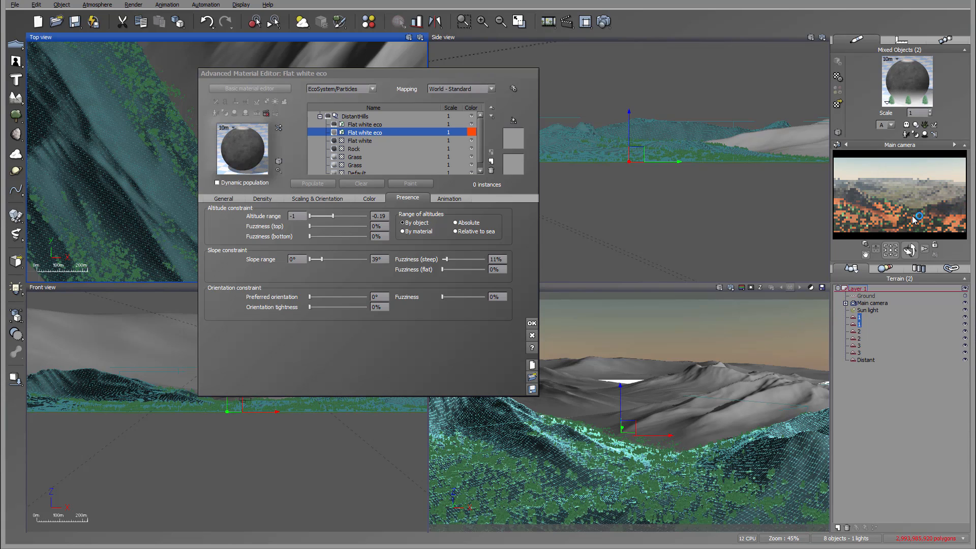
{"action": "left_click_drag", "start_coordinate": [343, 215], "coordinate": [334, 214]}
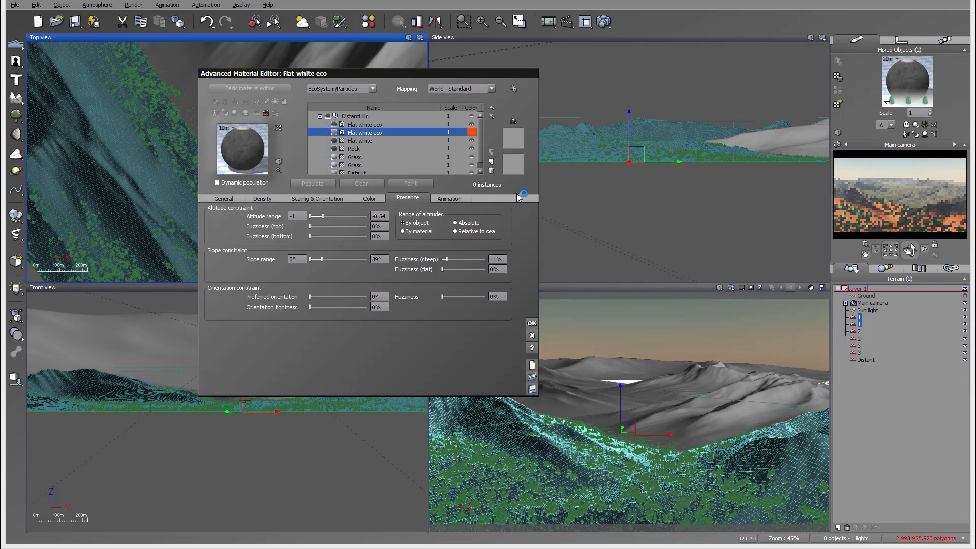
{"action": "right_click", "coordinate": [905, 221]}
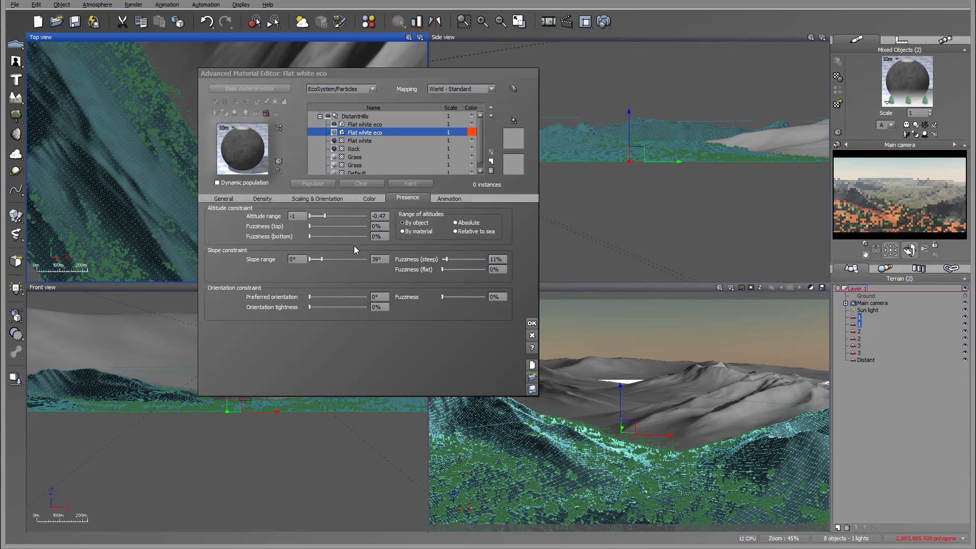
{"action": "left_click_drag", "start_coordinate": [331, 214], "coordinate": [335, 215]}
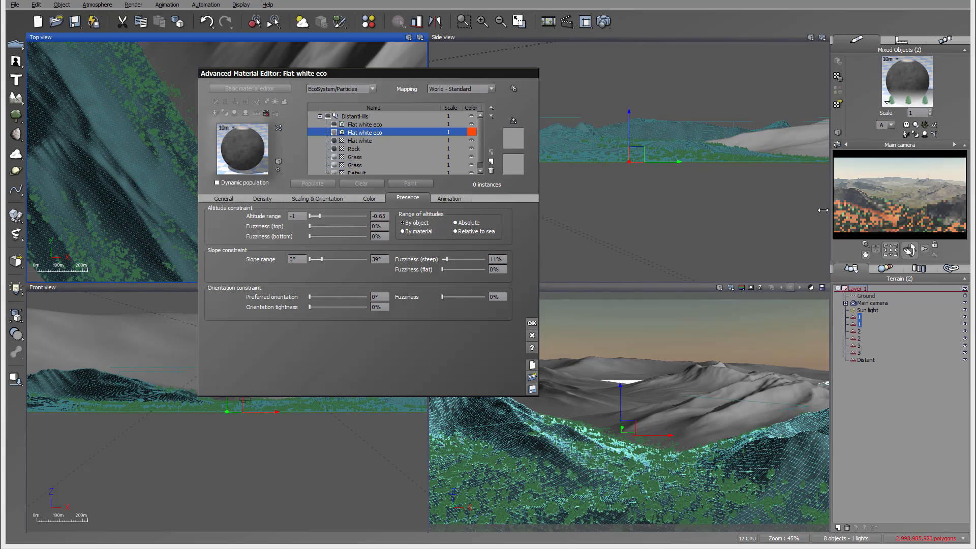
{"action": "left_click", "coordinate": [876, 216]}
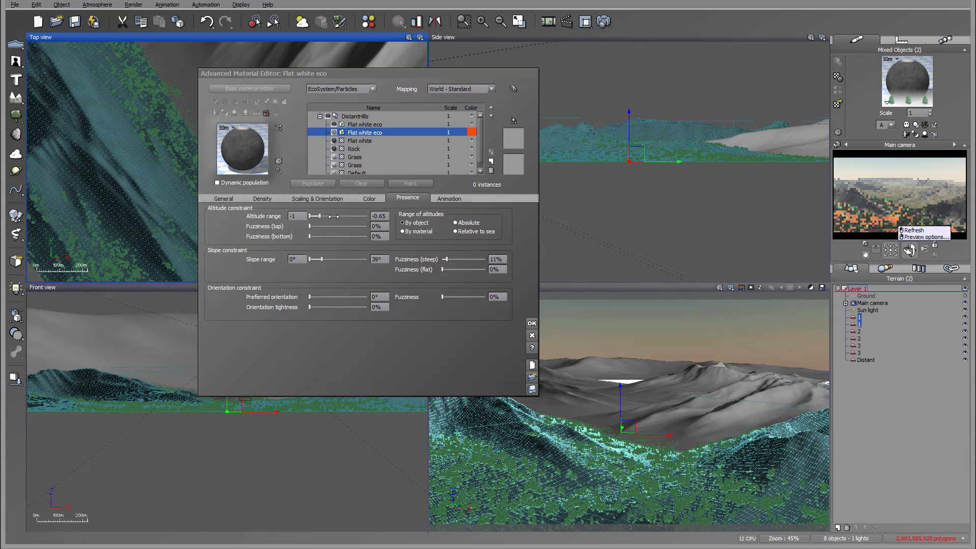
Refine the second EcoSystem layer's presence to an upper altitude of -0.73, 7% top fuzziness and a maximum slope of 32°.
{"action": "left_click_drag", "start_coordinate": [332, 216], "coordinate": [313, 226]}
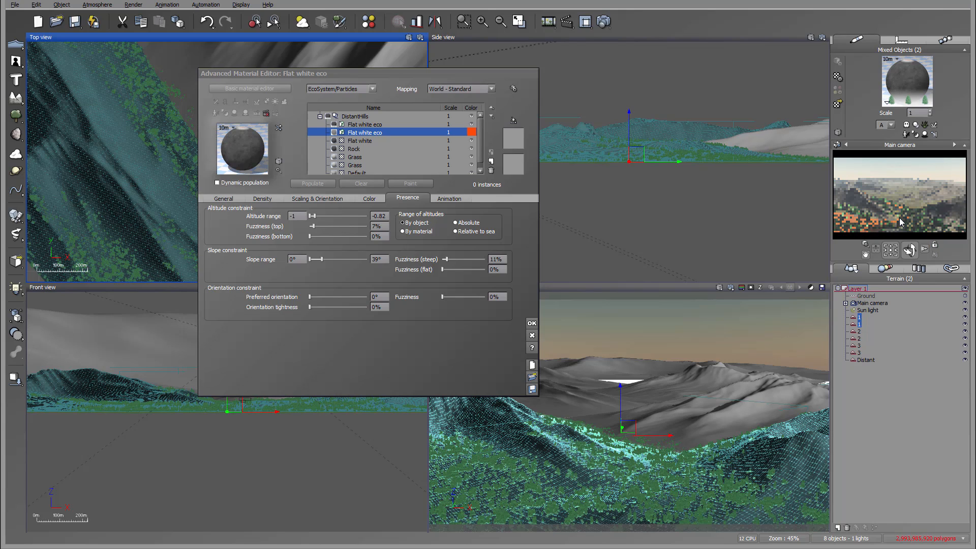
{"action": "left_click_drag", "start_coordinate": [322, 216], "coordinate": [325, 216]}
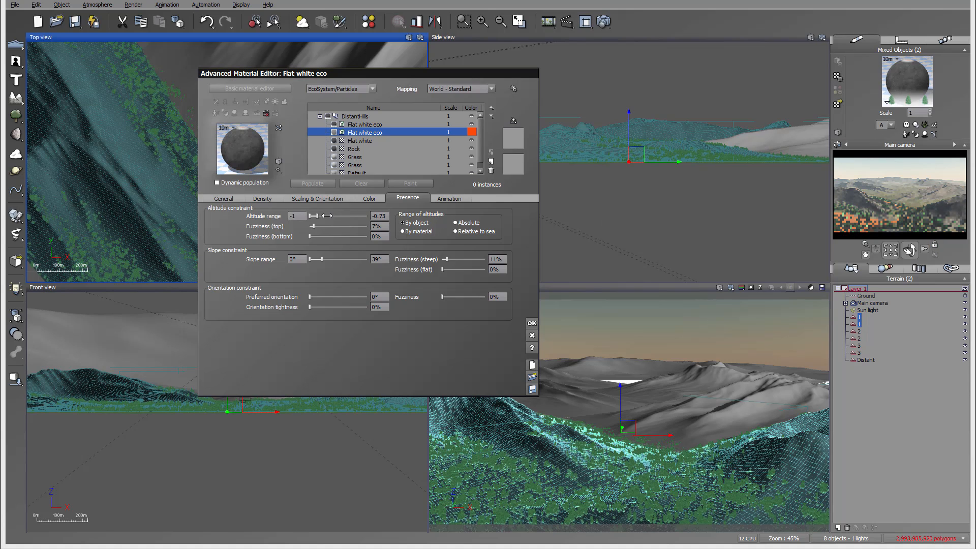
{"action": "right_click", "coordinate": [910, 219]}
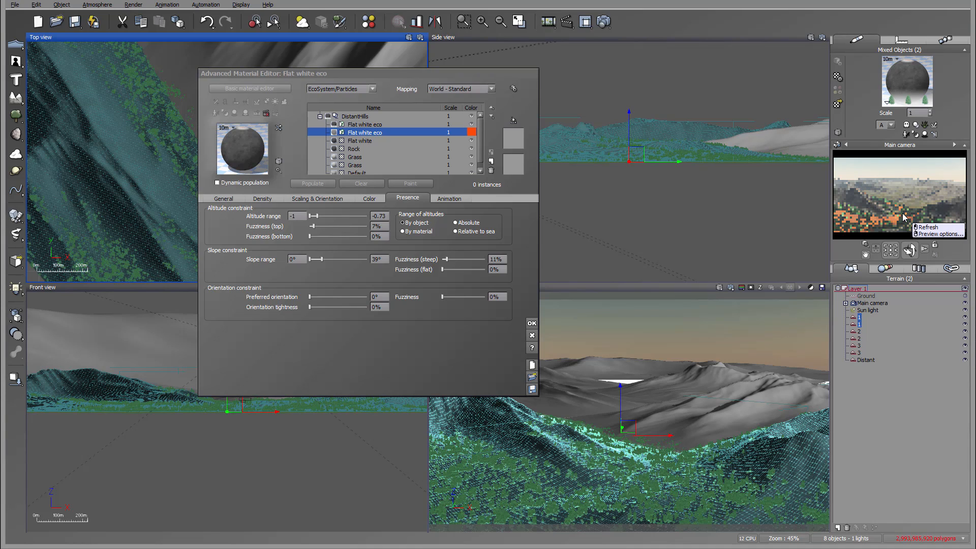
{"action": "left_click", "coordinate": [331, 255]}
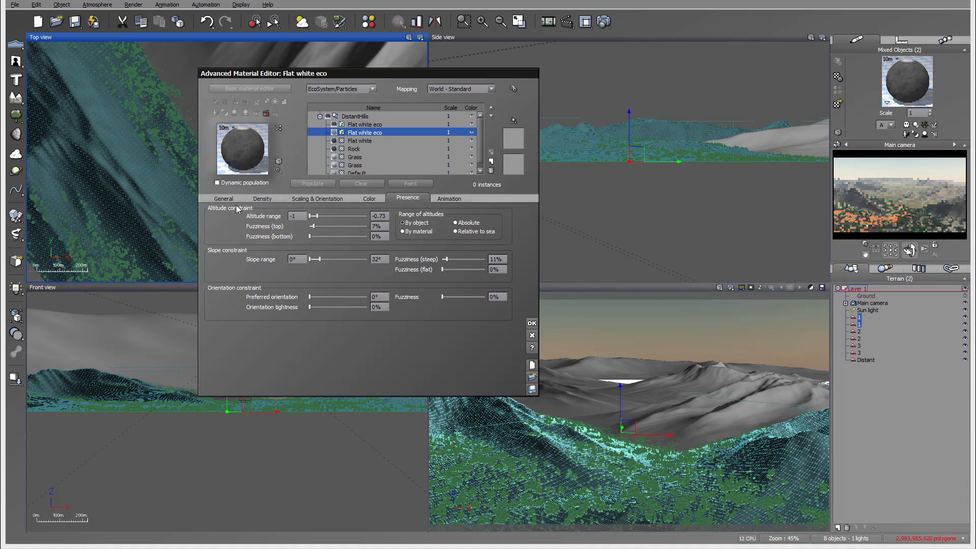
Add the Blue Spruce from the Trees collection to the second EcoSystem layer and populate it.
{"action": "left_click", "coordinate": [224, 199]}
{"action": "left_click", "coordinate": [351, 380]}
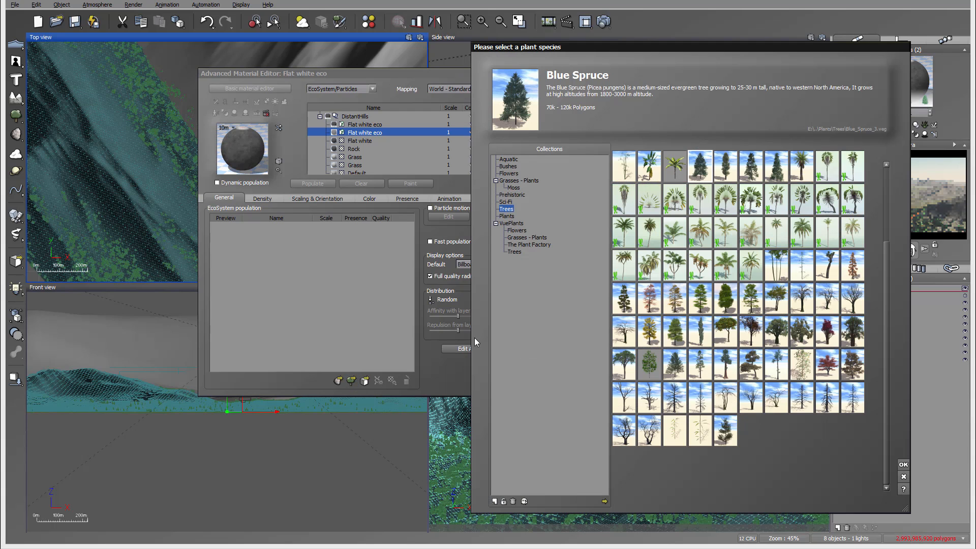
{"action": "left_click_drag", "start_coordinate": [704, 179], "coordinate": [293, 300]}
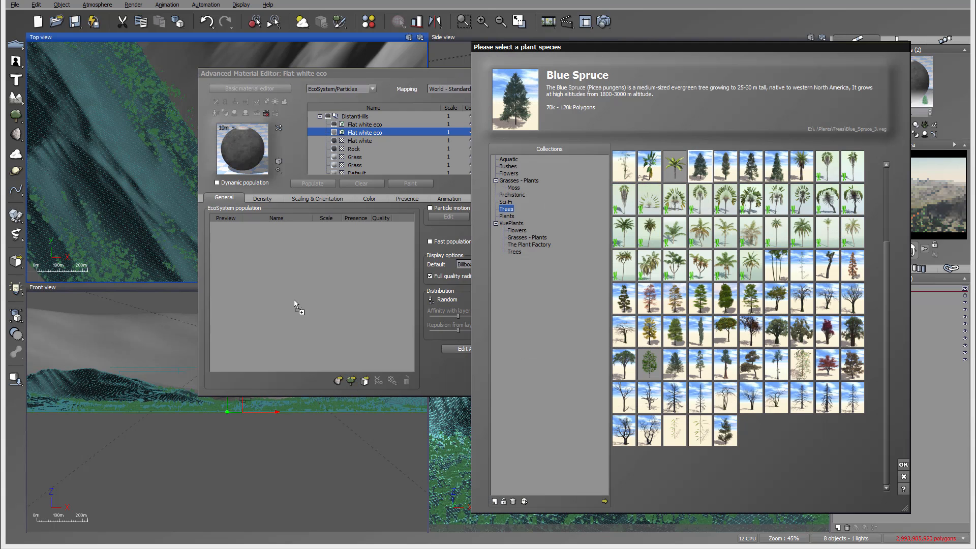
{"action": "left_click", "coordinate": [903, 465]}
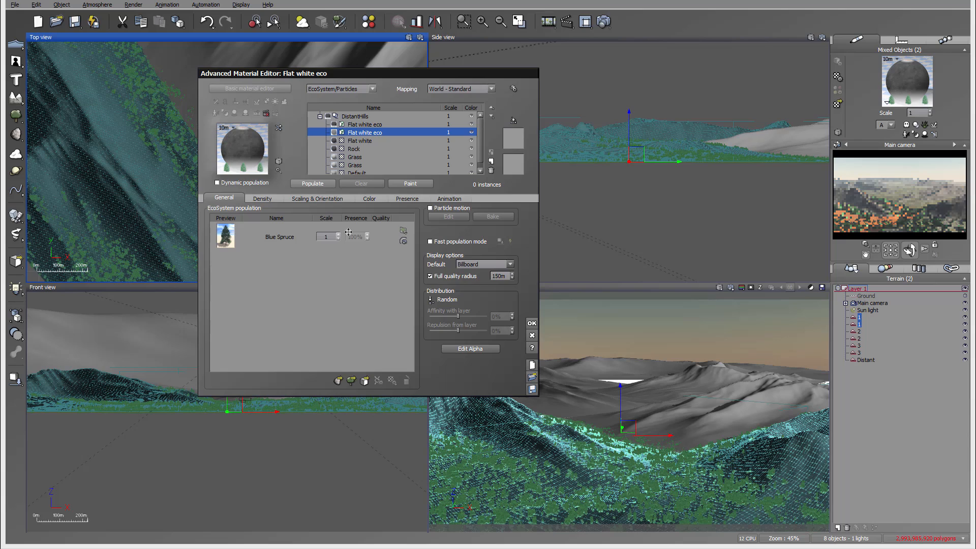
{"action": "left_click", "coordinate": [319, 184]}
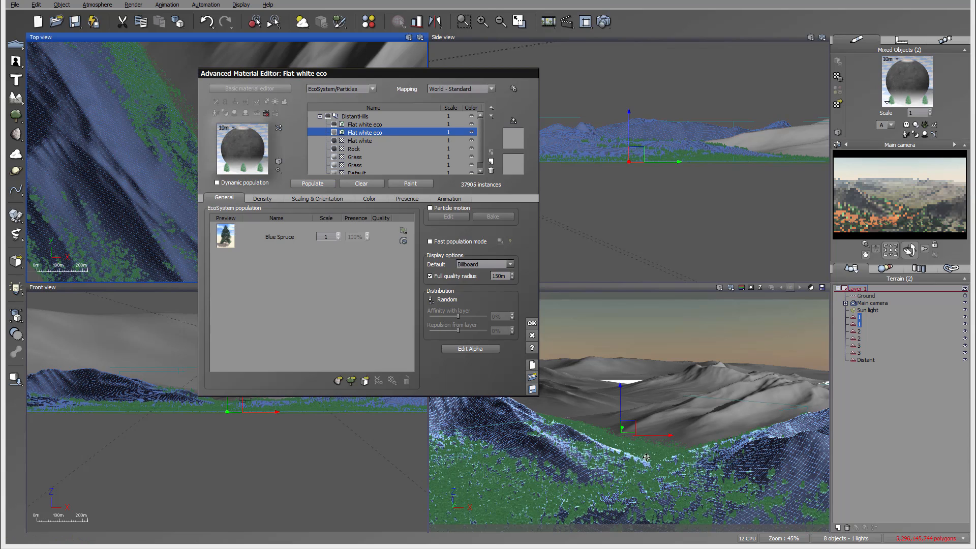
Render the main camera view, examine the tree coverage on the foreground terrains and close the render.
{"action": "left_click", "coordinate": [604, 22]}
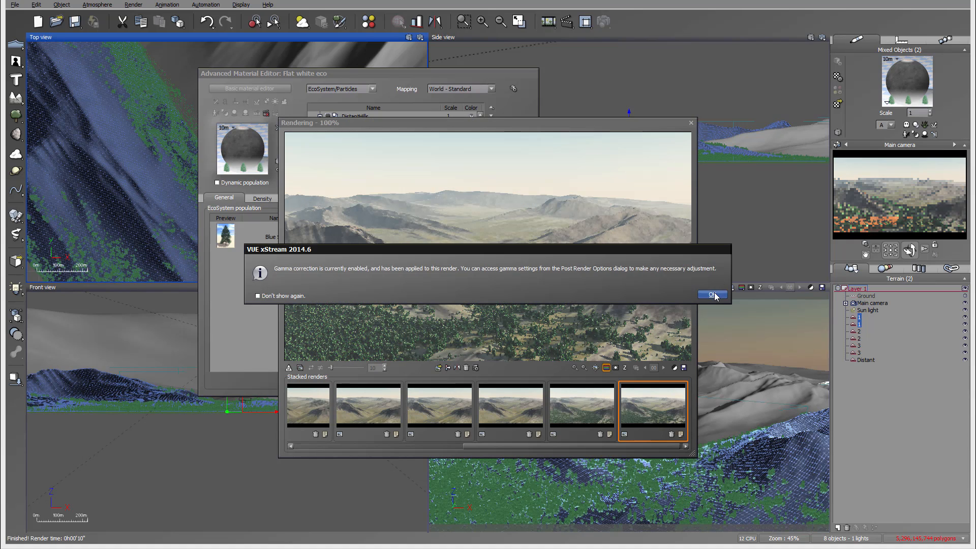
{"action": "left_click", "coordinate": [711, 296]}
{"action": "left_click", "coordinate": [681, 417]}
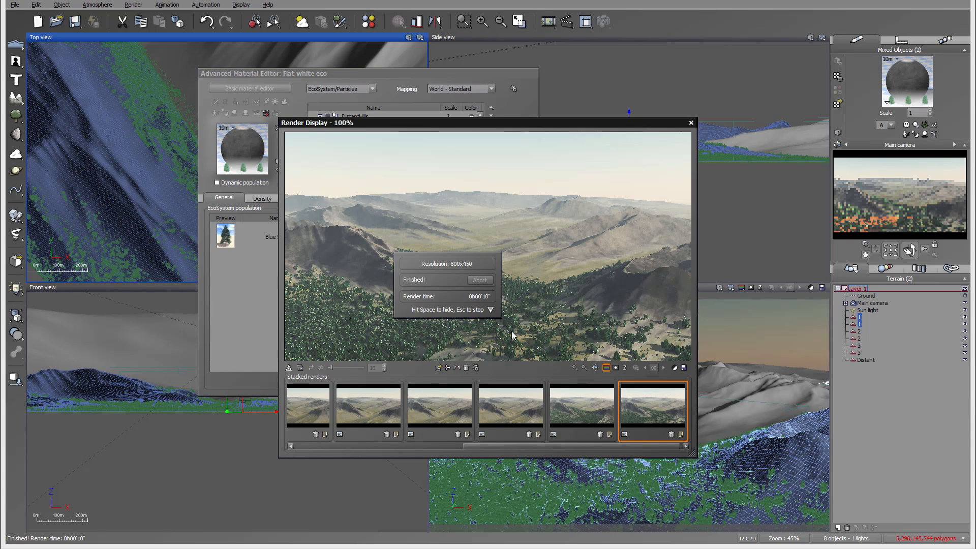
{"action": "left_click", "coordinate": [690, 124]}
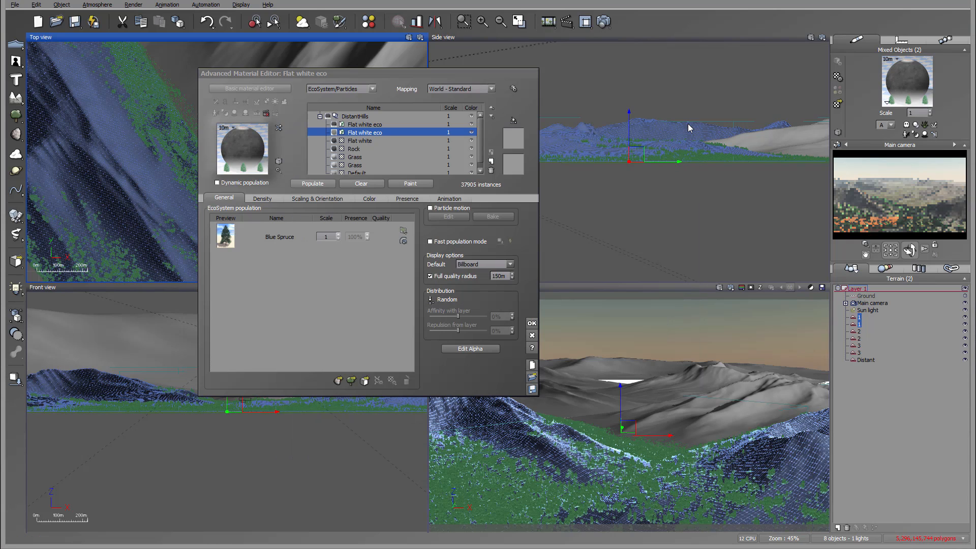
Set the second spruce layer's overall scaling to 1.352 and its overall density to 62%.
{"action": "left_click", "coordinate": [304, 198]}
{"action": "left_click_drag", "start_coordinate": [290, 216], "coordinate": [292, 216]}
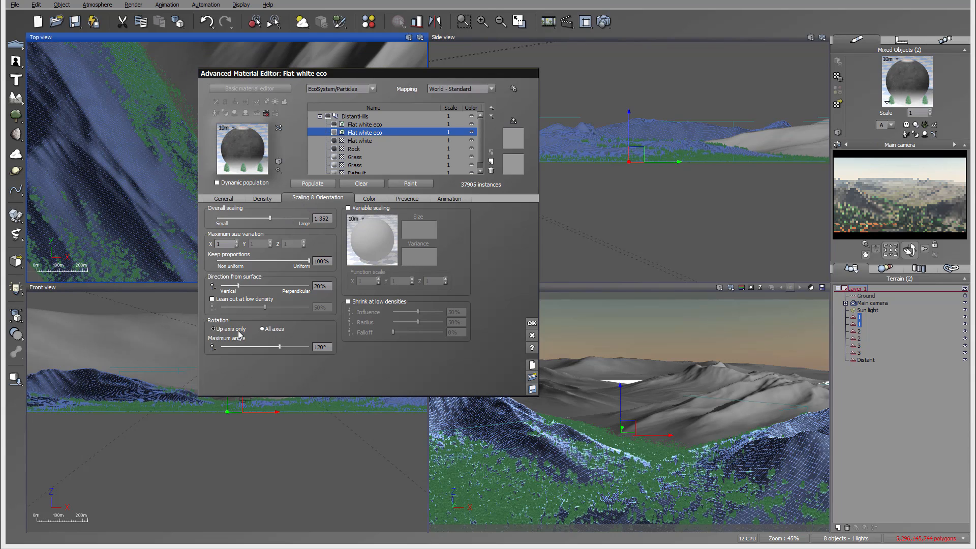
{"action": "left_click", "coordinate": [263, 197]}
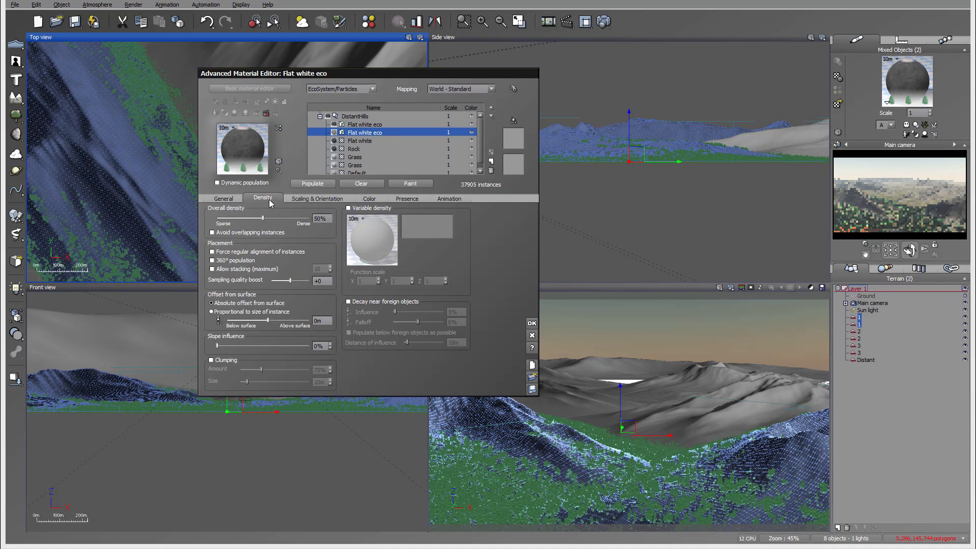
{"action": "left_click_drag", "start_coordinate": [253, 74], "coordinate": [261, 182]}
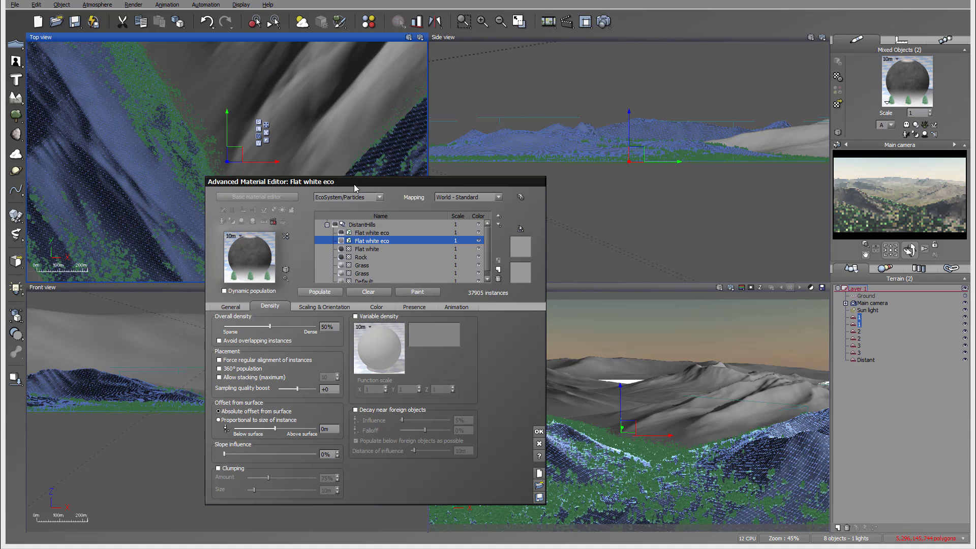
{"action": "left_click_drag", "start_coordinate": [354, 184], "coordinate": [377, 92]}
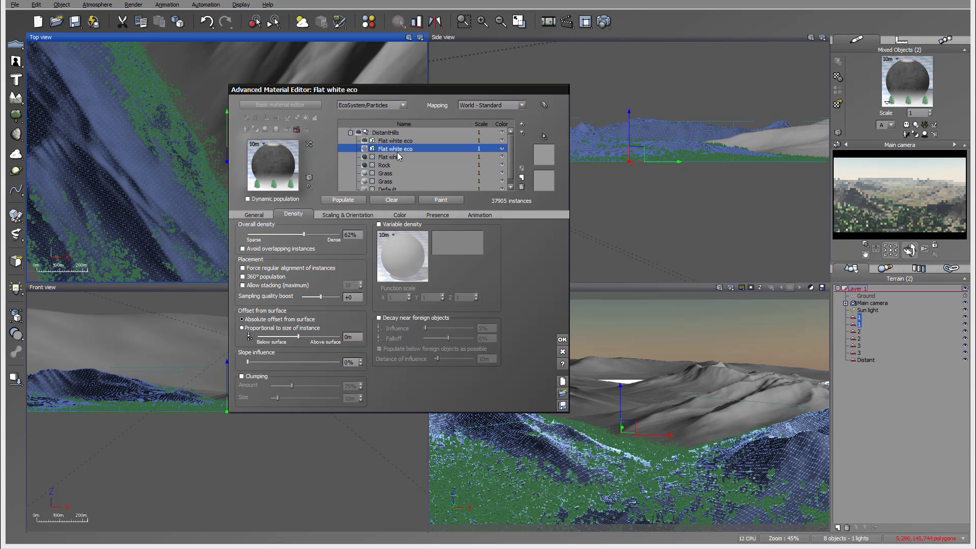
Set the first spruce layer's clumping amount to 88% and overall scaling to 1.246, and repopulate it.
{"action": "double_click", "coordinate": [431, 140]}
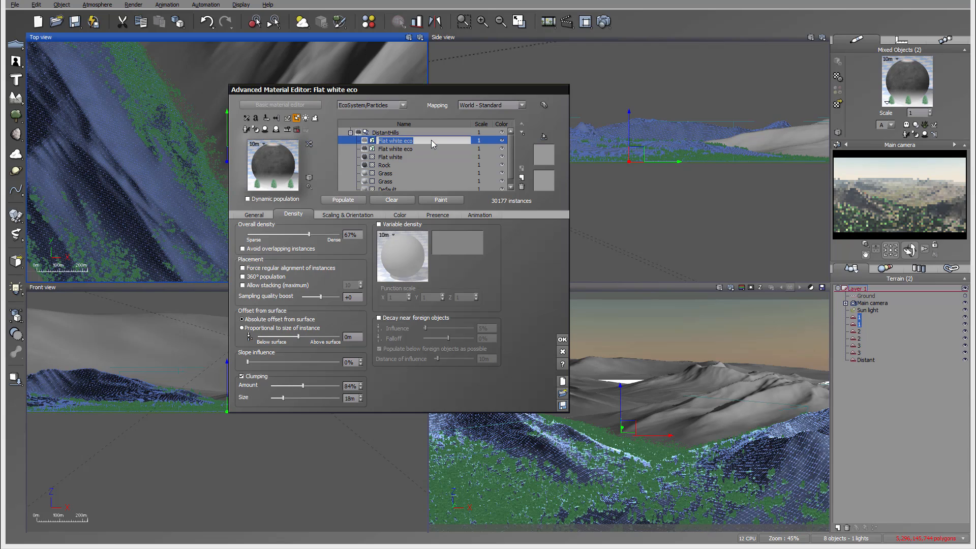
{"action": "left_click", "coordinate": [312, 381]}
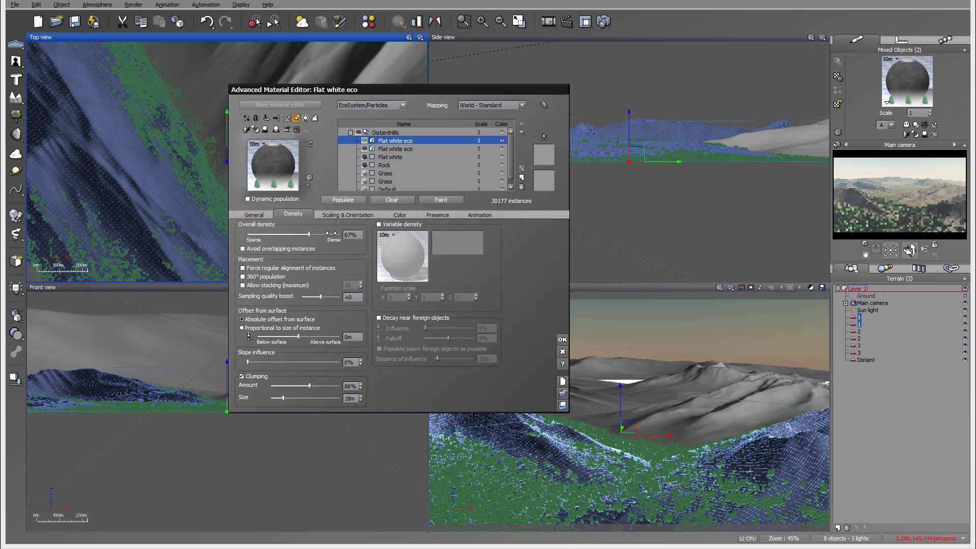
{"action": "left_click", "coordinate": [346, 216]}
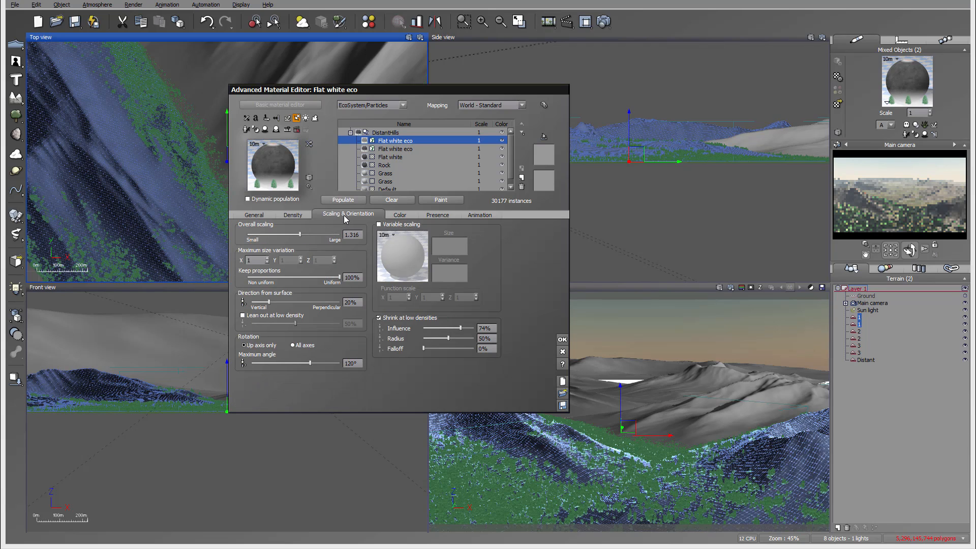
{"action": "left_click_drag", "start_coordinate": [329, 232], "coordinate": [333, 231]}
{"action": "left_click", "coordinate": [357, 201]}
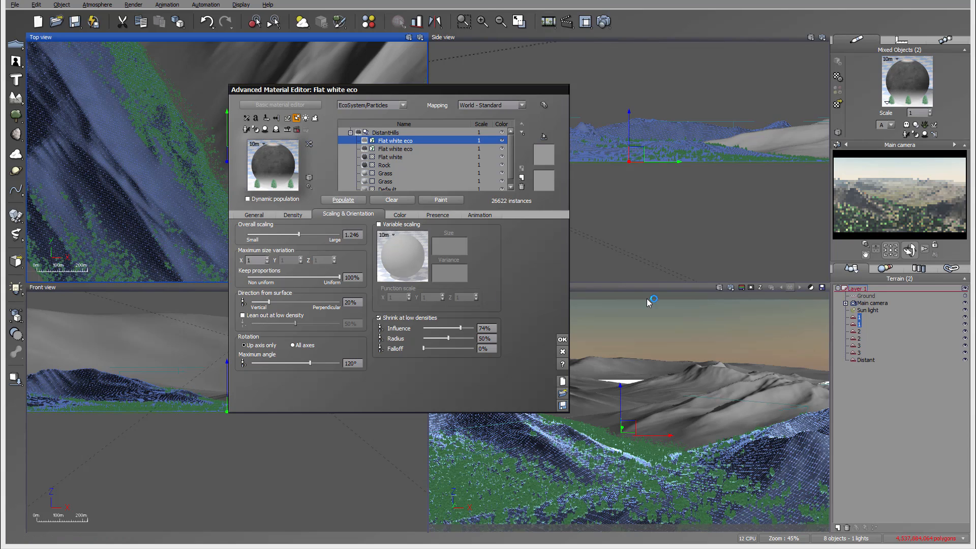
Set the second spruce EcoSystem layer's overall scaling to 1.28 and repopulate it.
{"action": "left_click", "coordinate": [408, 149]}
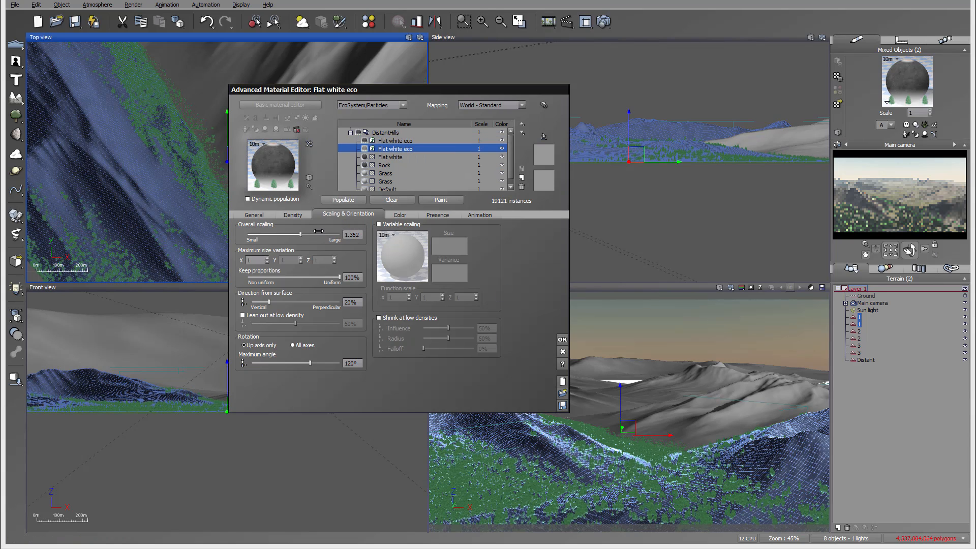
{"action": "left_click", "coordinate": [343, 200]}
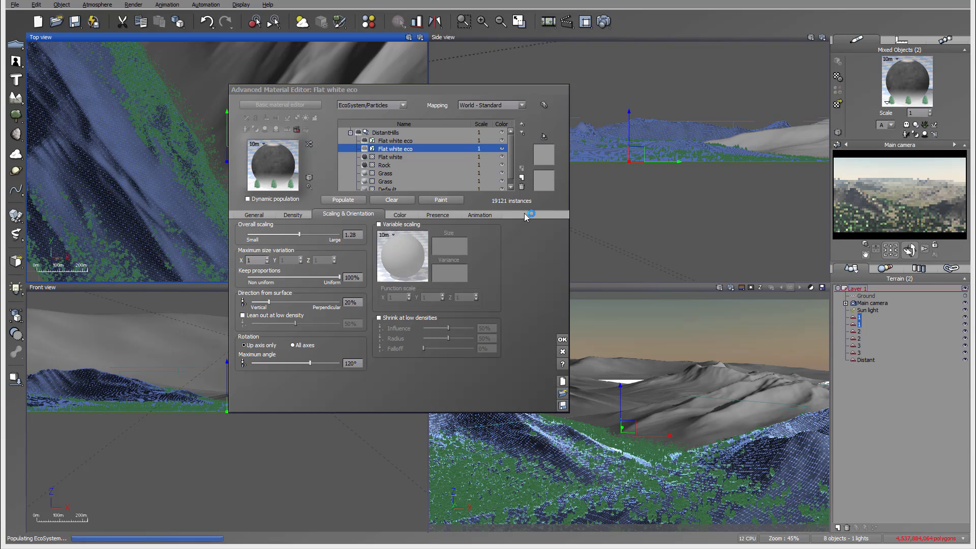
Render the main camera view, examine the spruce coverage, and close the render and the foreground terrains' material editor.
{"action": "left_click", "coordinate": [604, 21]}
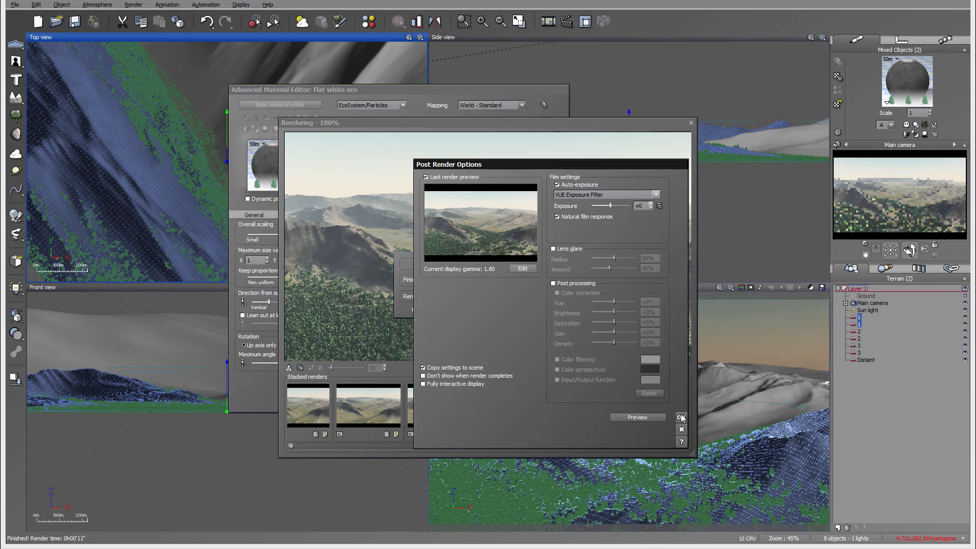
{"action": "left_click", "coordinate": [681, 418]}
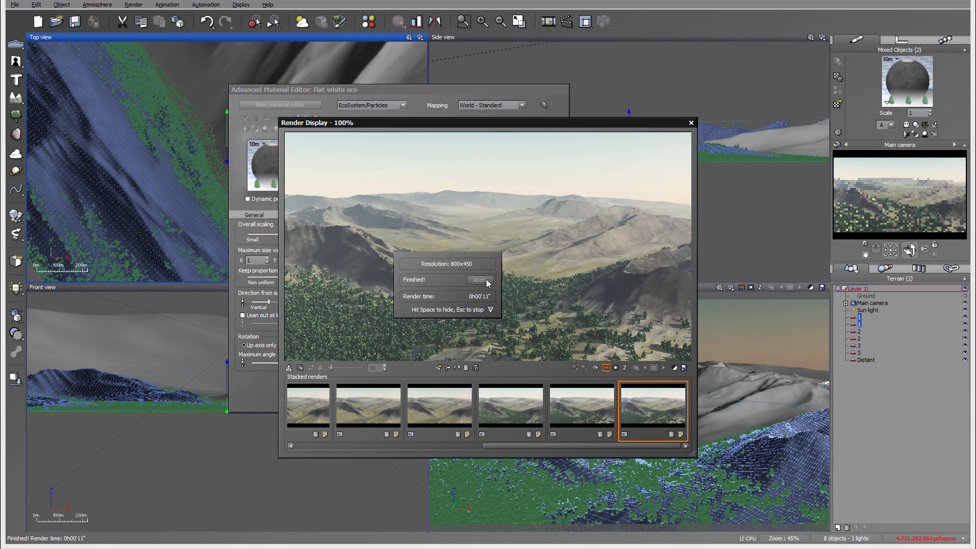
{"action": "left_click", "coordinate": [690, 123]}
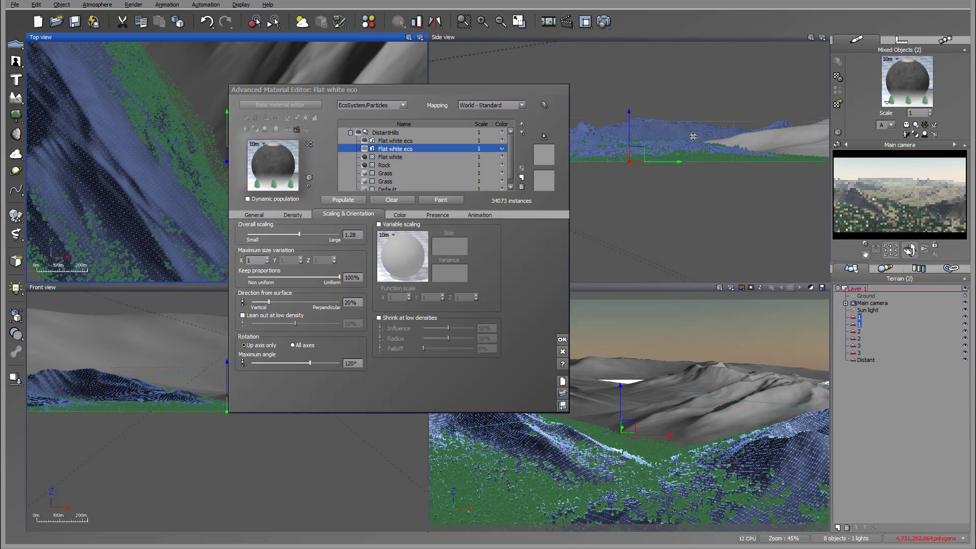
{"action": "left_click", "coordinate": [562, 337]}
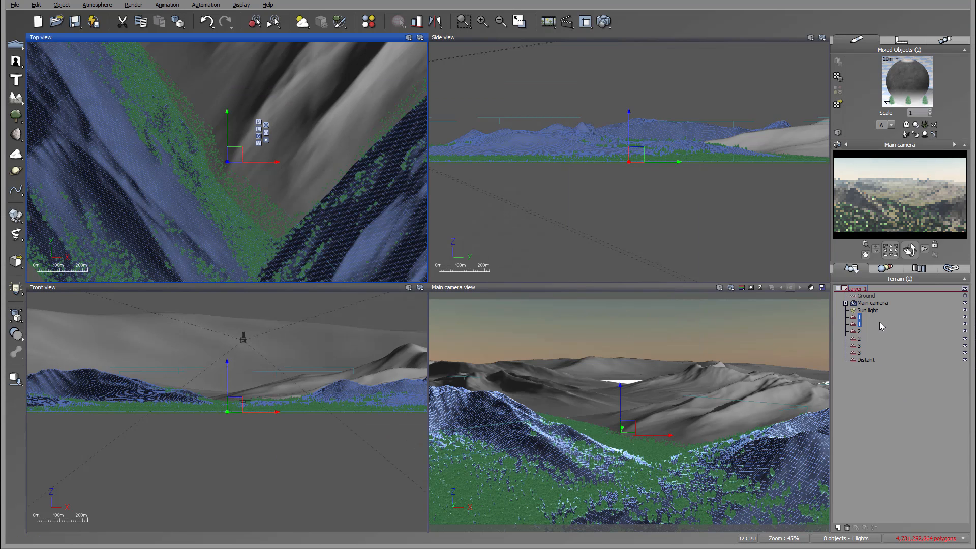
Move the sun light beyond the foreground terrains, raise it slightly and shift it to their right side for low, warm side lighting.
{"action": "left_click", "coordinate": [868, 310]}
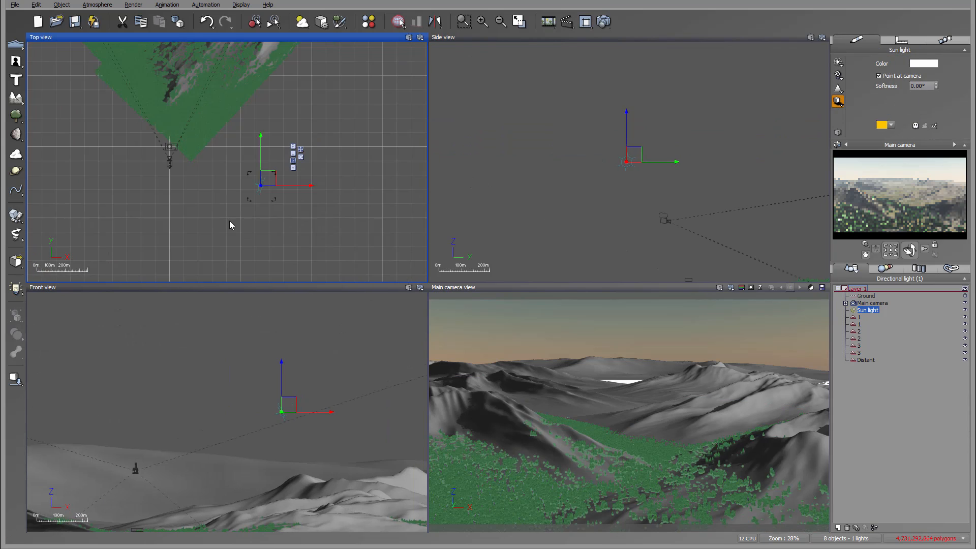
{"action": "left_click_drag", "start_coordinate": [246, 209], "coordinate": [212, 67]}
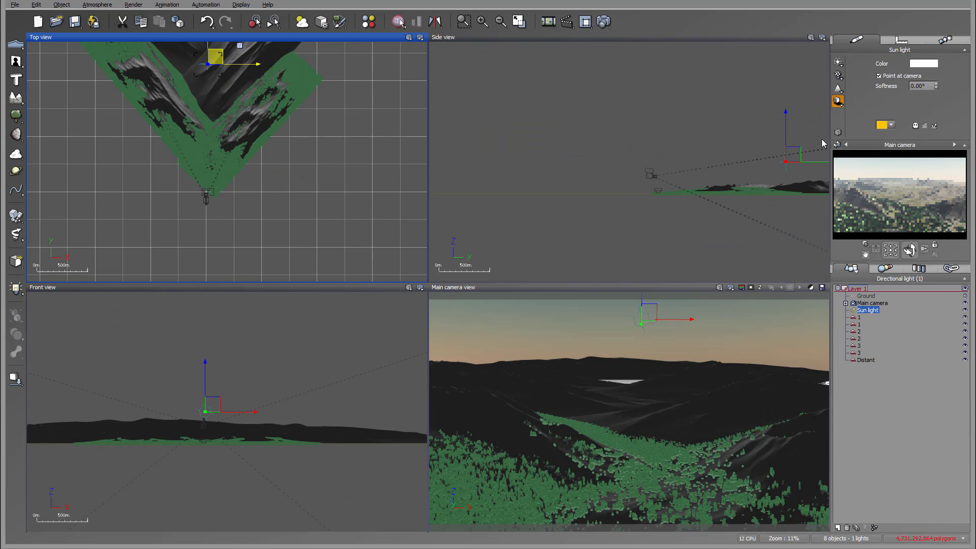
{"action": "left_click_drag", "start_coordinate": [793, 155], "coordinate": [792, 140]}
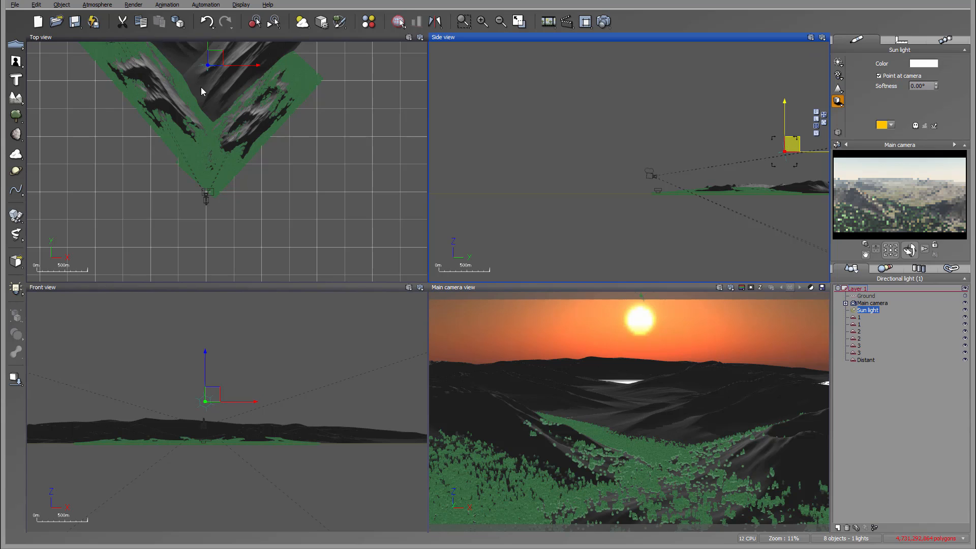
{"action": "right_click_drag", "start_coordinate": [238, 91], "coordinate": [220, 200]}
{"action": "left_click_drag", "start_coordinate": [200, 163], "coordinate": [306, 199]}
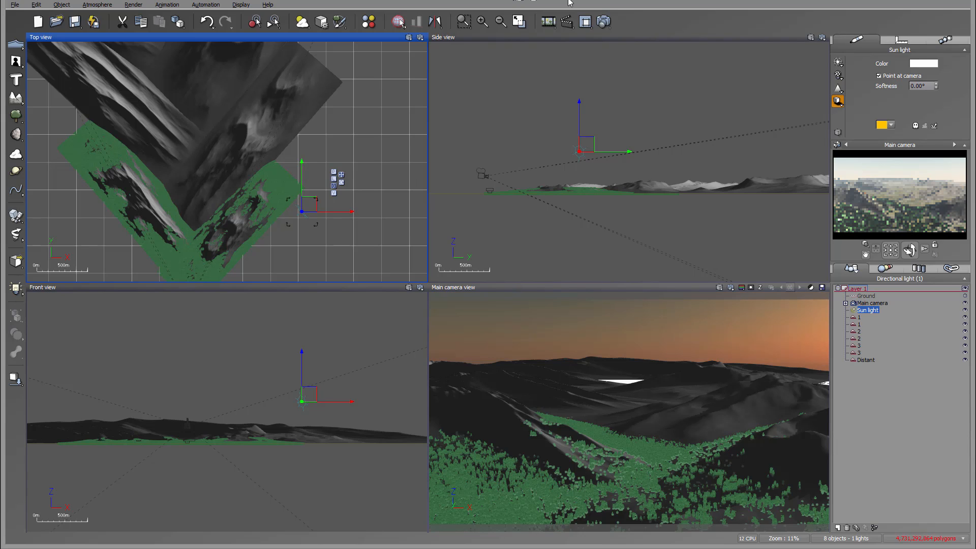
Render the main camera view, examine the new sunlight on the valley and close the render.
{"action": "left_click", "coordinate": [604, 21]}
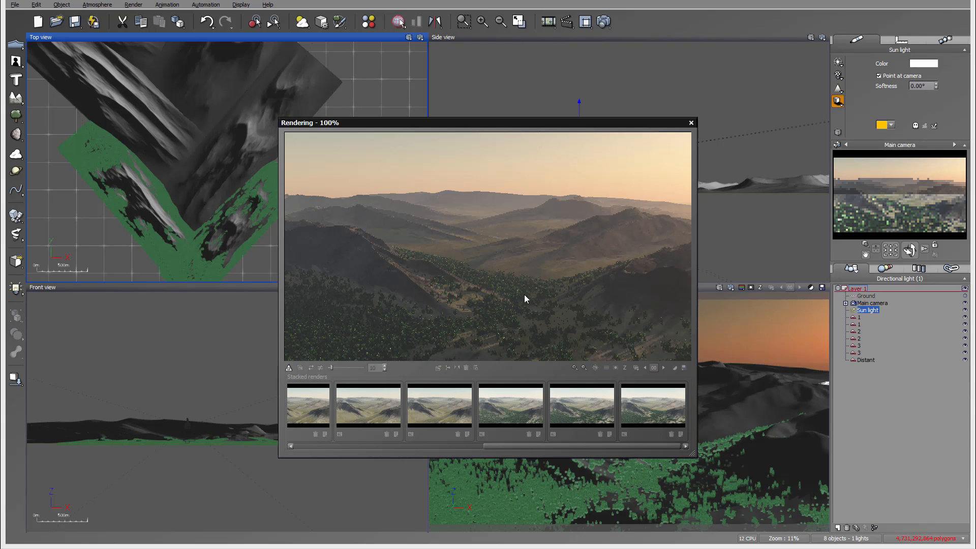
{"action": "left_click", "coordinate": [709, 292]}
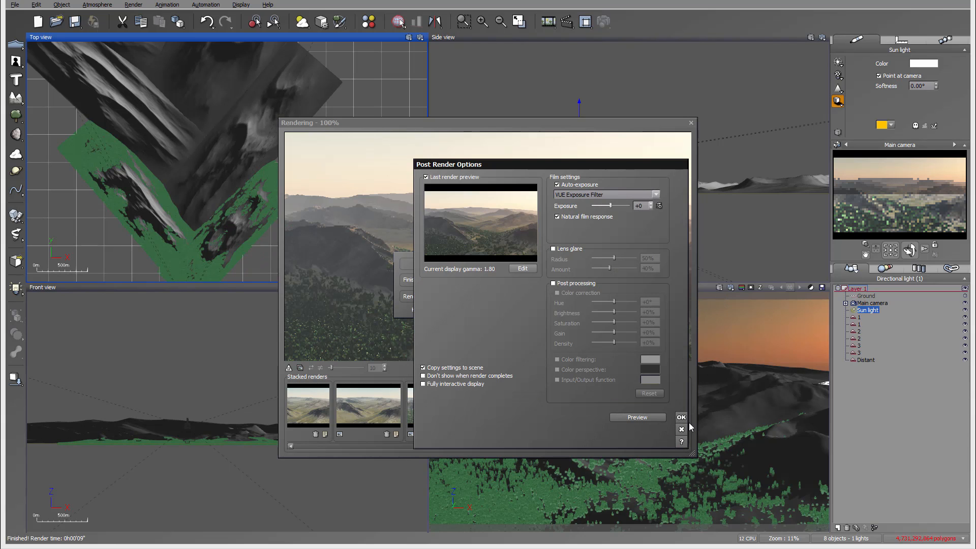
{"action": "key", "text": "Return"}
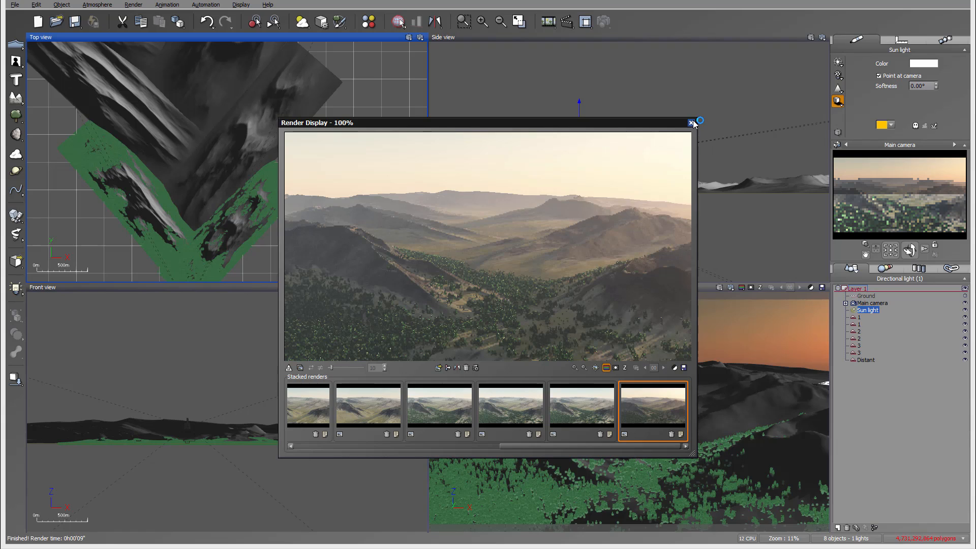
{"action": "left_click", "coordinate": [691, 123]}
Select all four terrains named 2 and 3 and turn their Flat white material layer into an EcoSystem layer.
{"action": "right_click_drag", "start_coordinate": [313, 136], "coordinate": [401, 174]}
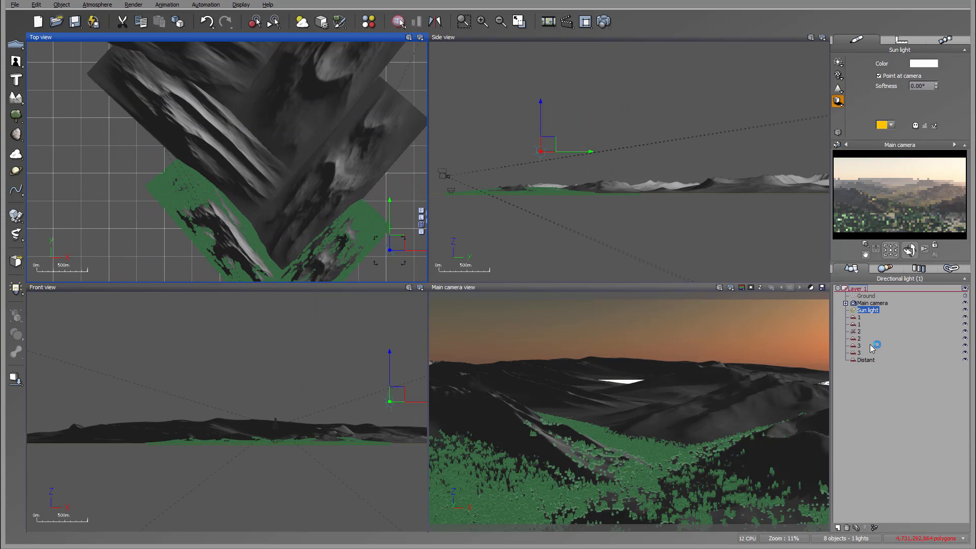
{"action": "left_click", "coordinate": [858, 332]}
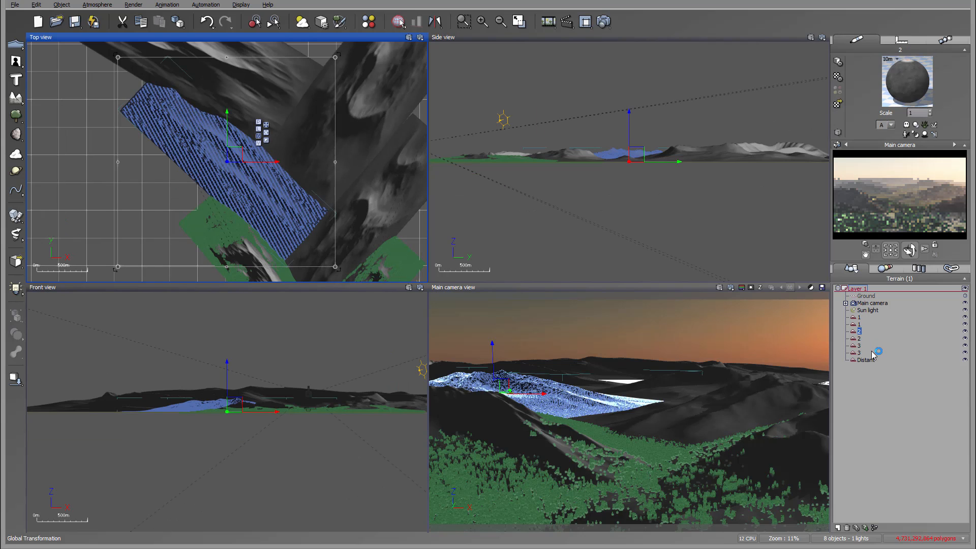
{"action": "left_click", "coordinate": [859, 353], "text": "shift"}
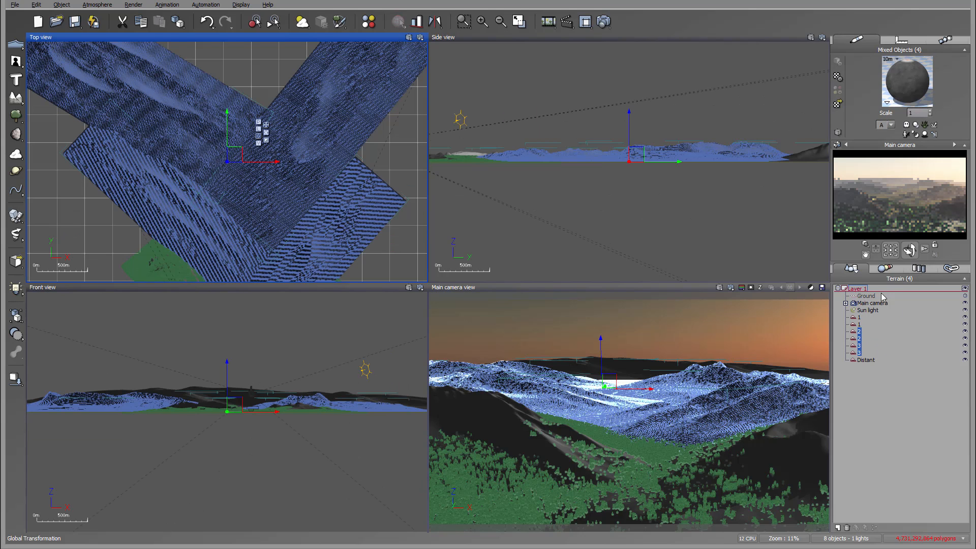
{"action": "double_click", "coordinate": [910, 78]}
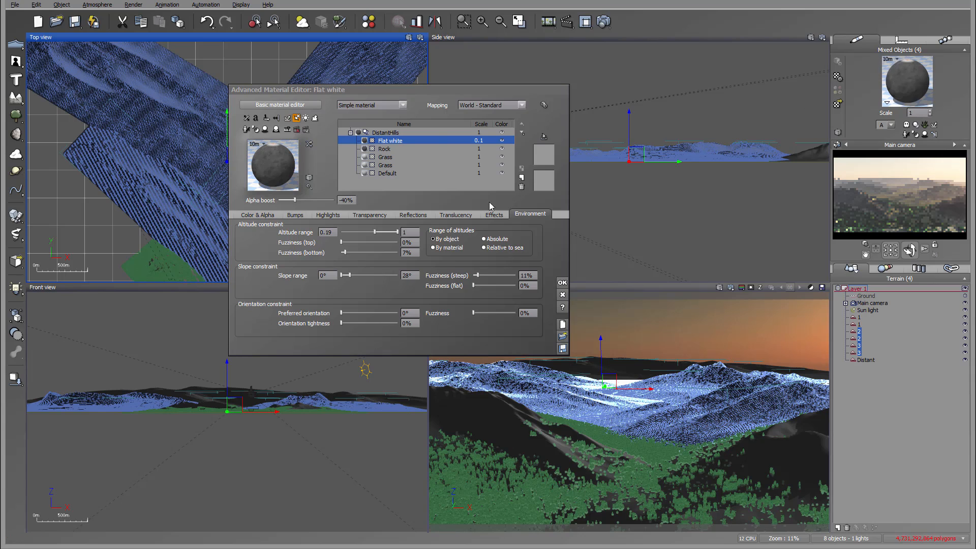
{"action": "left_click", "coordinate": [405, 105]}
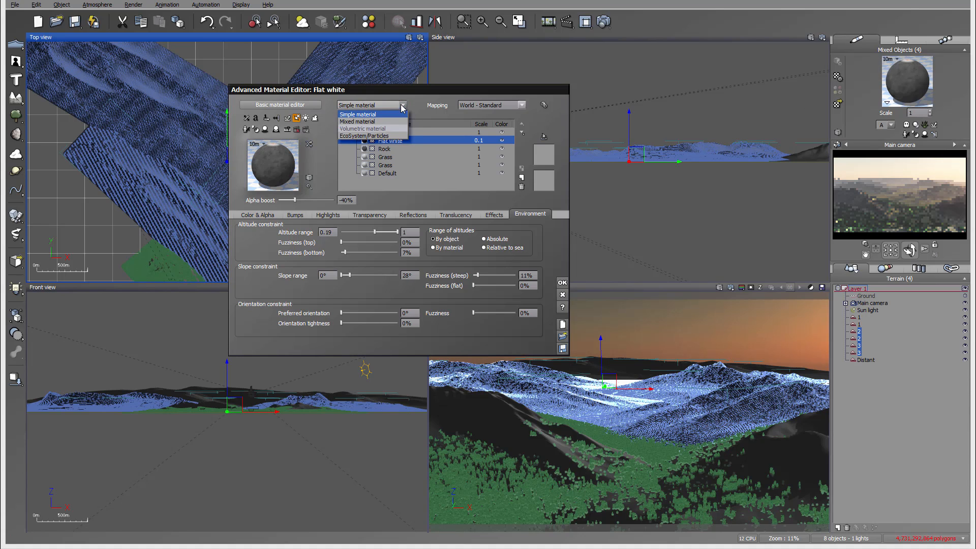
{"action": "left_click", "coordinate": [371, 135]}
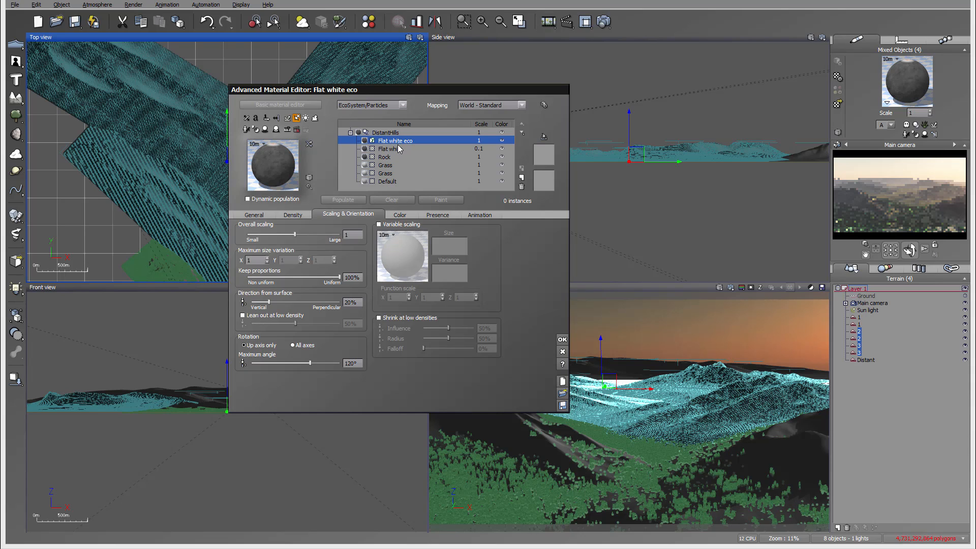
Add the Blue Spruce, Cone-Shaped Conifer and Scots Pine from the Trees collection to the new EcoSystem layer.
{"action": "left_click", "coordinate": [254, 214]}
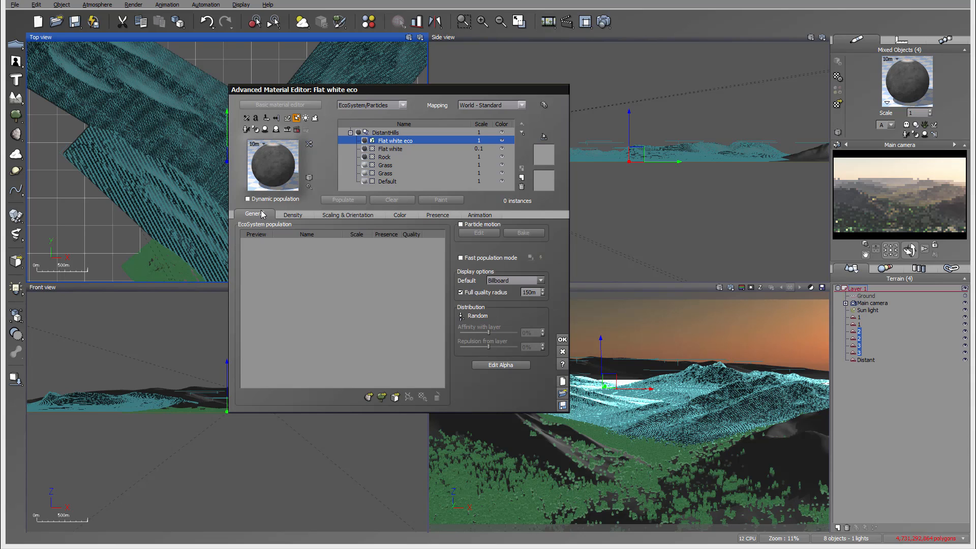
{"action": "left_click", "coordinate": [382, 397]}
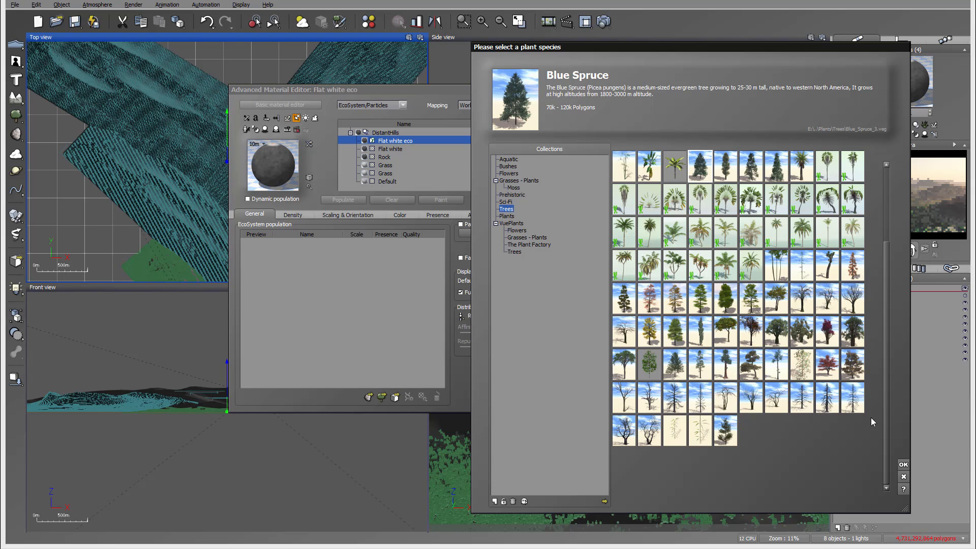
{"action": "left_click_drag", "start_coordinate": [885, 409], "coordinate": [877, 342]}
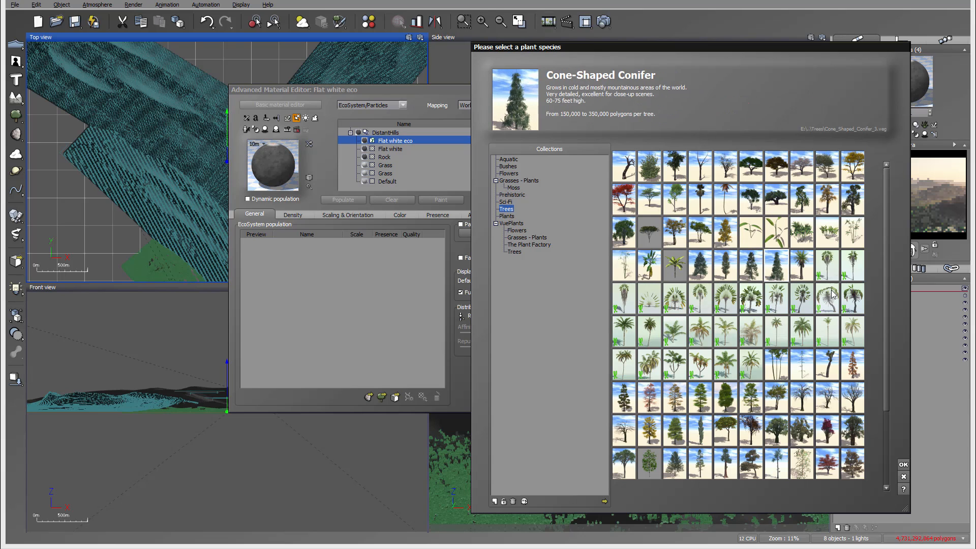
{"action": "left_click_drag", "start_coordinate": [885, 313], "coordinate": [883, 368]}
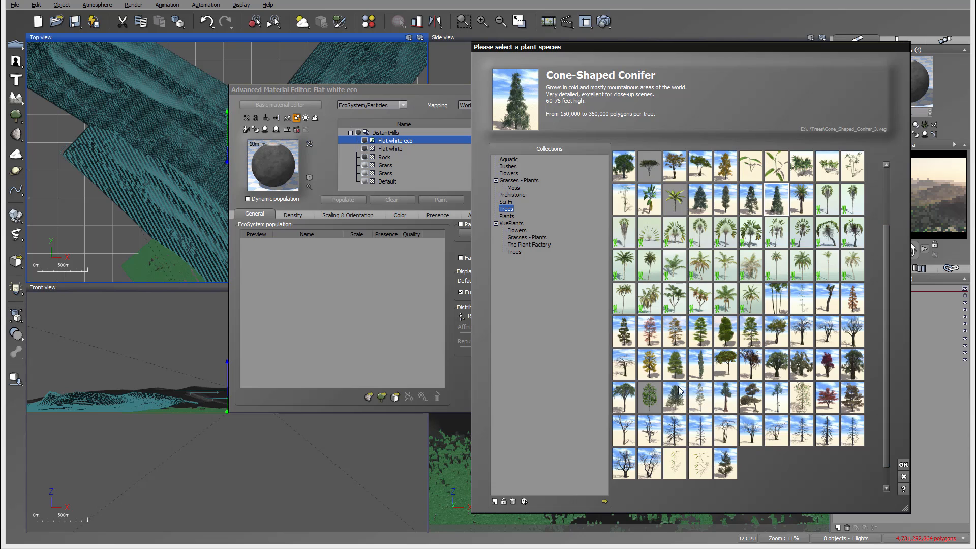
{"action": "left_click_drag", "start_coordinate": [884, 417], "coordinate": [888, 339]}
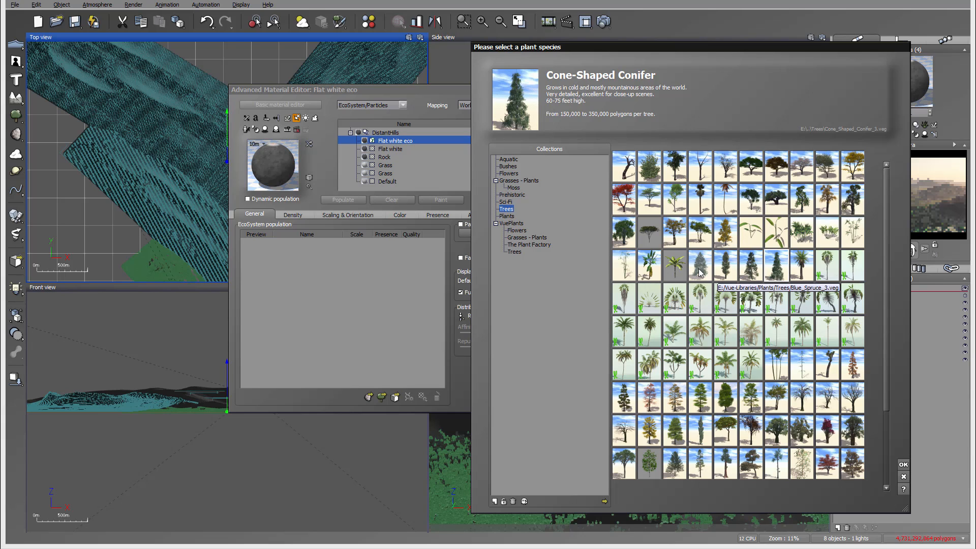
{"action": "left_click_drag", "start_coordinate": [700, 273], "coordinate": [353, 307]}
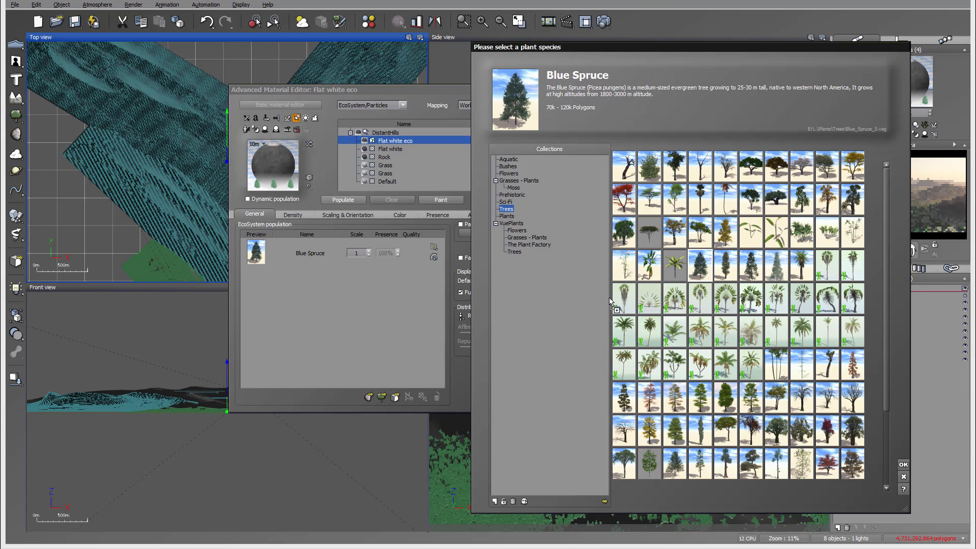
{"action": "left_click_drag", "start_coordinate": [609, 298], "coordinate": [300, 334]}
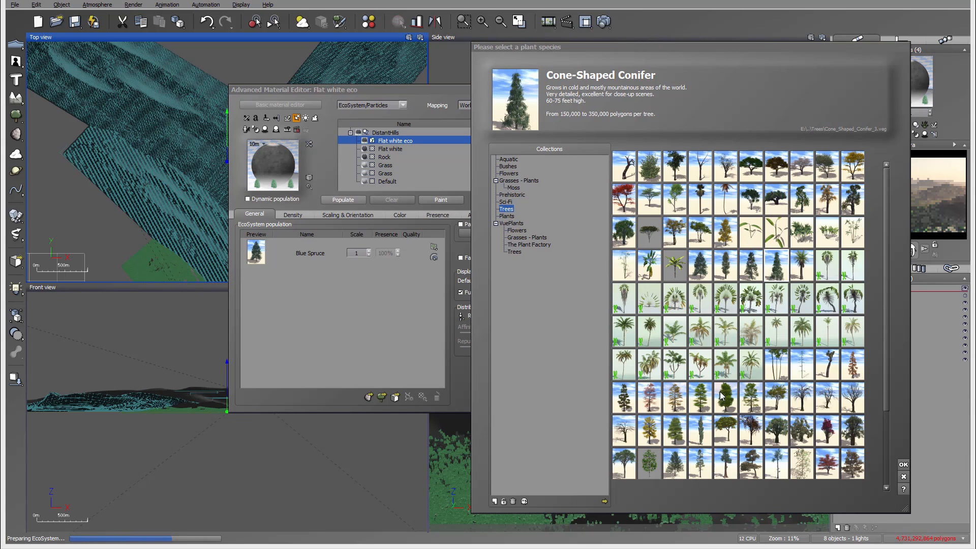
{"action": "left_click", "coordinate": [700, 467]}
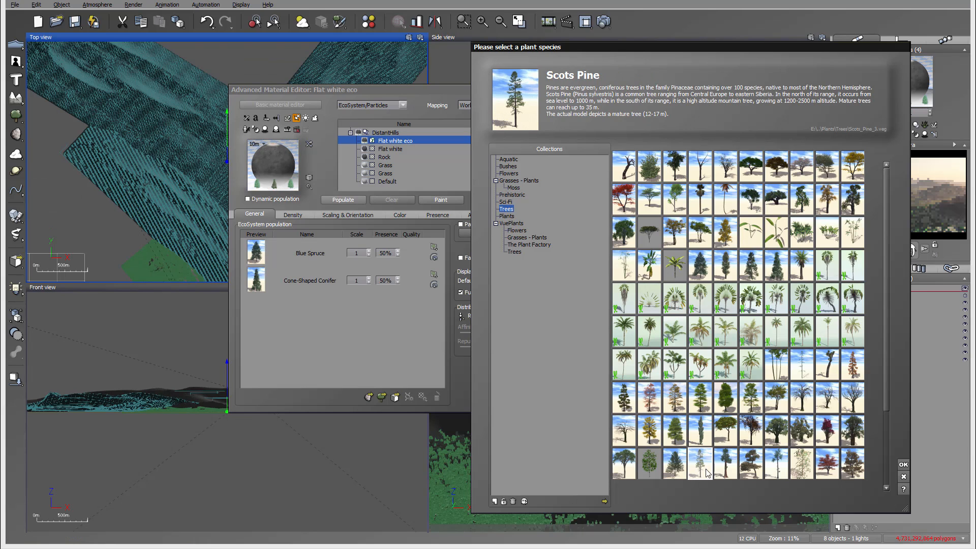
{"action": "left_click_drag", "start_coordinate": [701, 472], "coordinate": [373, 355]}
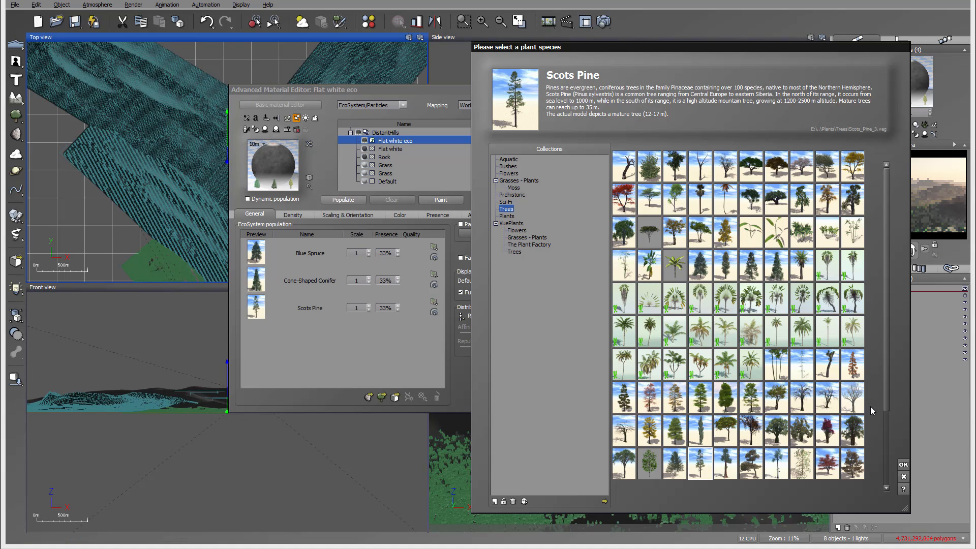
{"action": "left_click", "coordinate": [903, 465]}
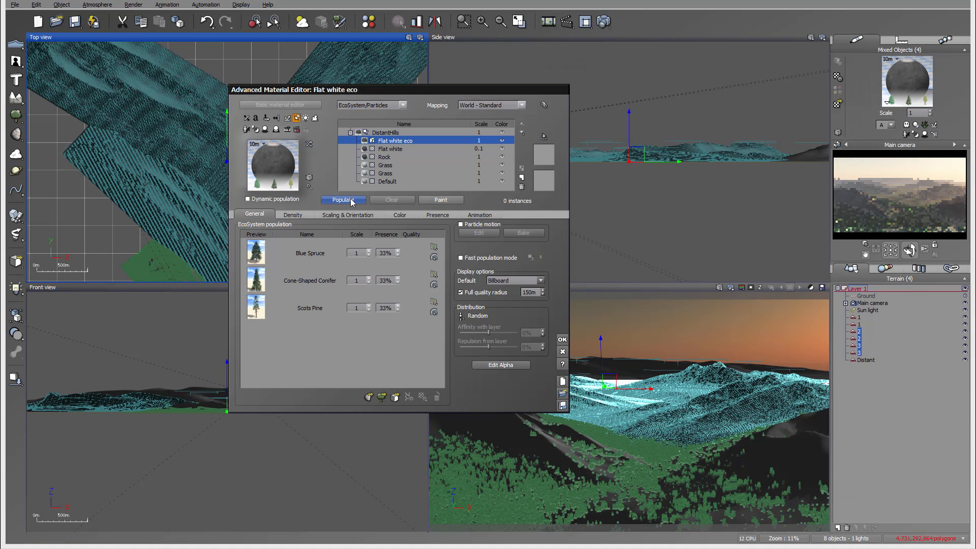
Limit the EcoSystem's presence to altitudes up to 0.52 and slopes up to 36°, and populate it despite the large instance estimate.
{"action": "left_click", "coordinate": [437, 215]}
{"action": "mouse_move", "coordinate": [375, 233]}
{"action": "left_mouse_down"}
{"action": "mouse_move", "coordinate": [361, 232]}
{"action": "mouse_move", "coordinate": [384, 232]}
{"action": "left_mouse_up"}
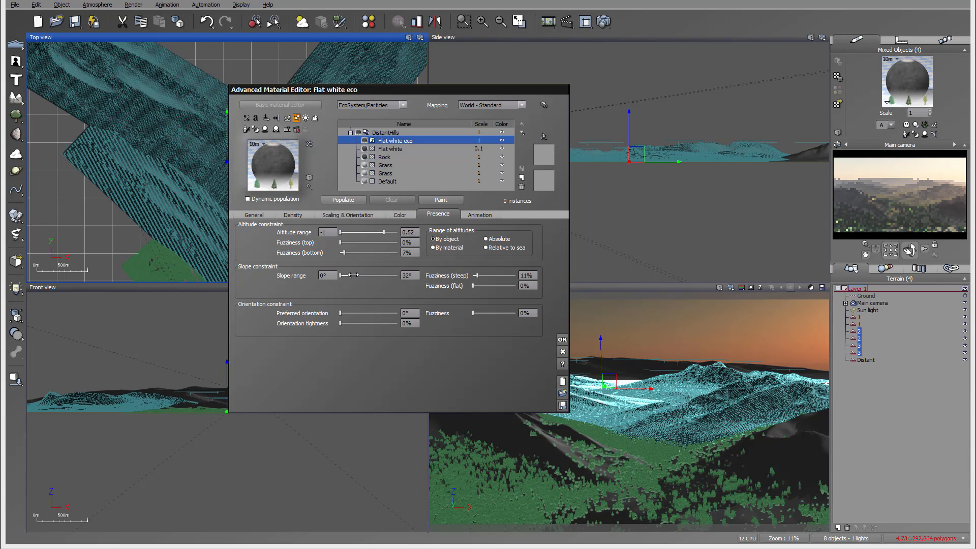
{"action": "left_click", "coordinate": [350, 200]}
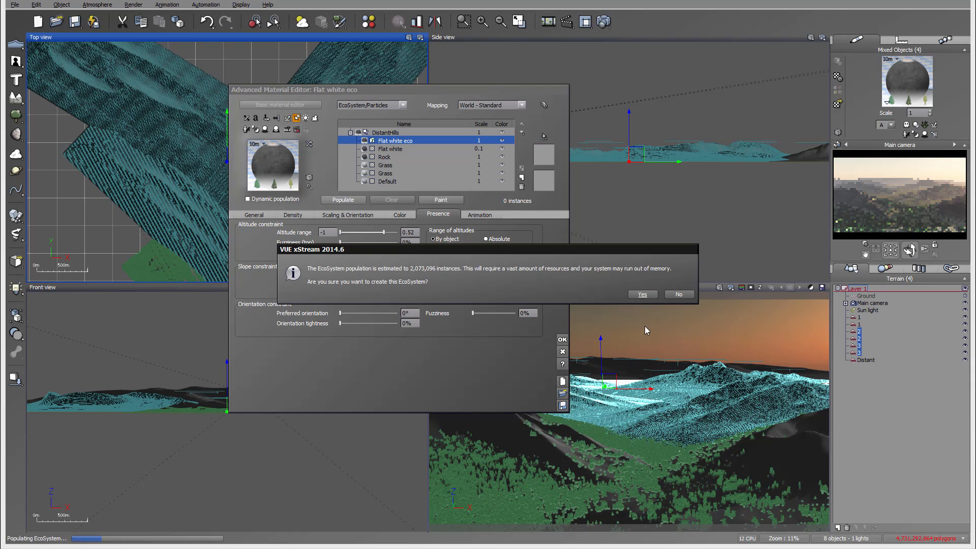
{"action": "left_click", "coordinate": [634, 298]}
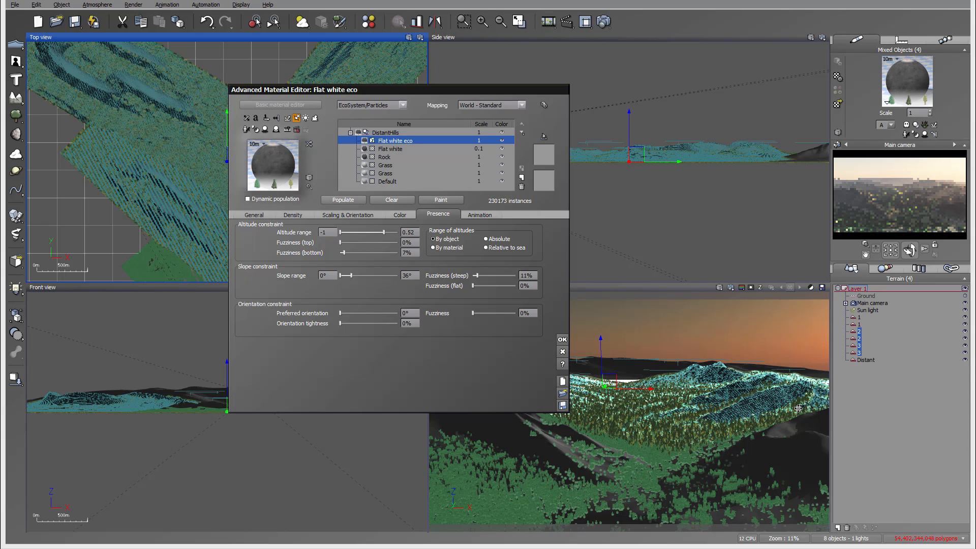
Render the main camera view to check the tree coverage on the terrains named 2 and 3.
{"action": "left_click", "coordinate": [604, 22]}
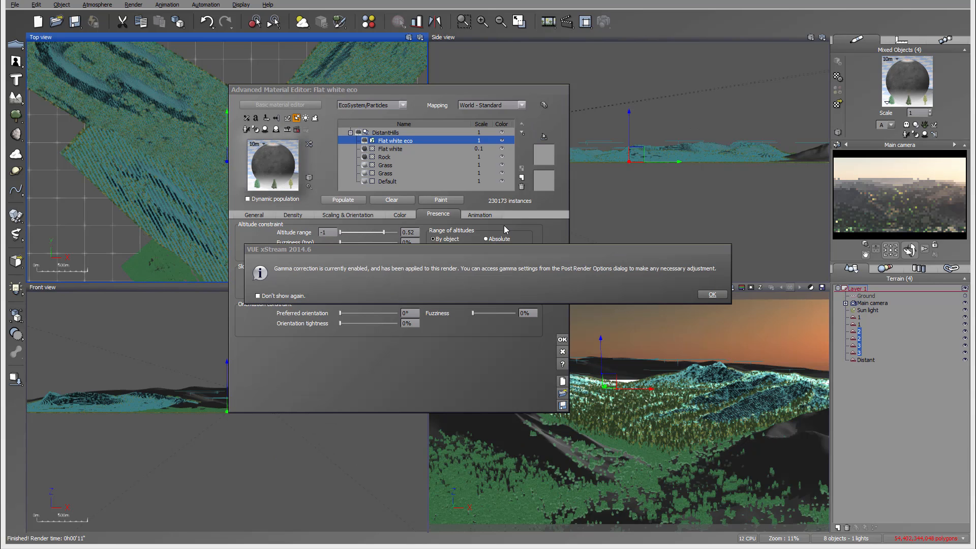
{"action": "left_click", "coordinate": [701, 297]}
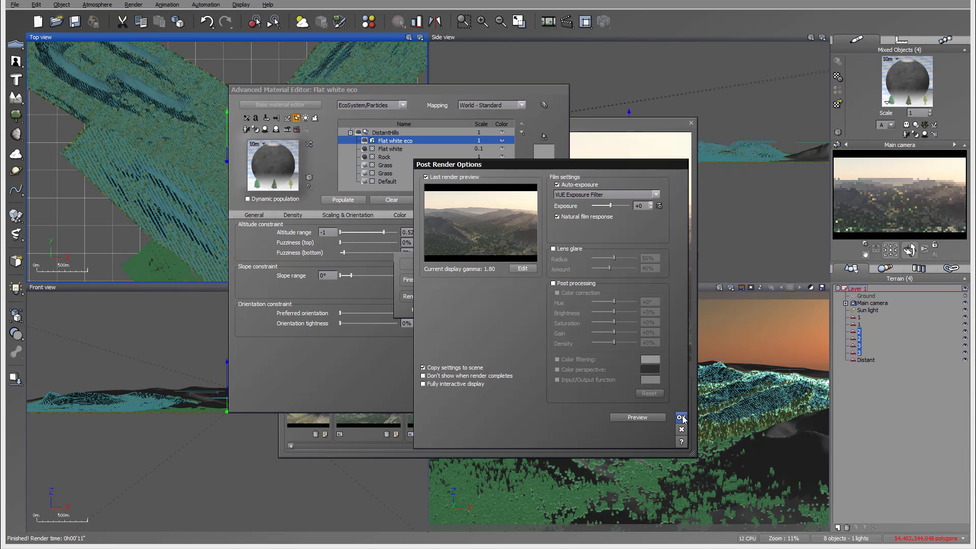
{"action": "left_click", "coordinate": [681, 418]}
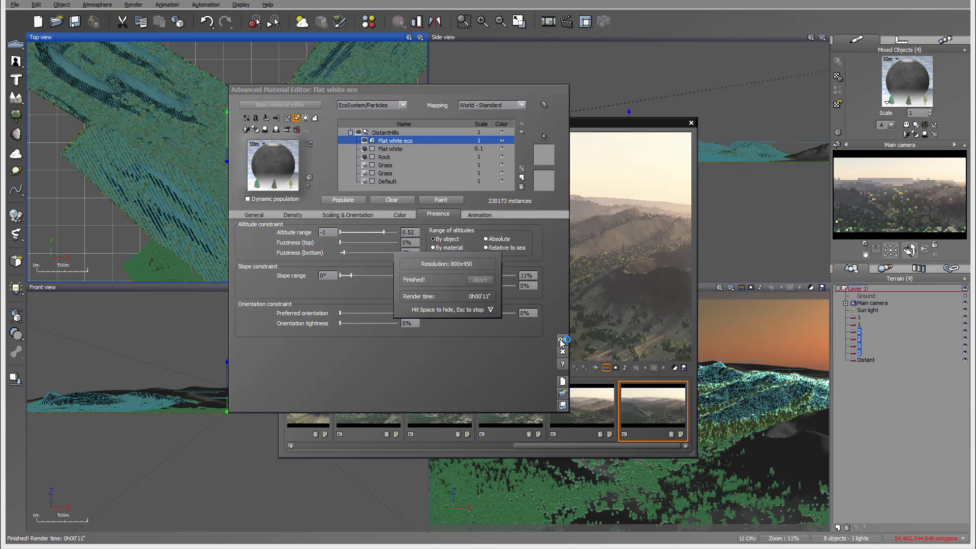
Close the finished render, accept the current material, and open the shared material of both terrains named 1 for editing.
{"action": "left_click", "coordinate": [639, 304]}
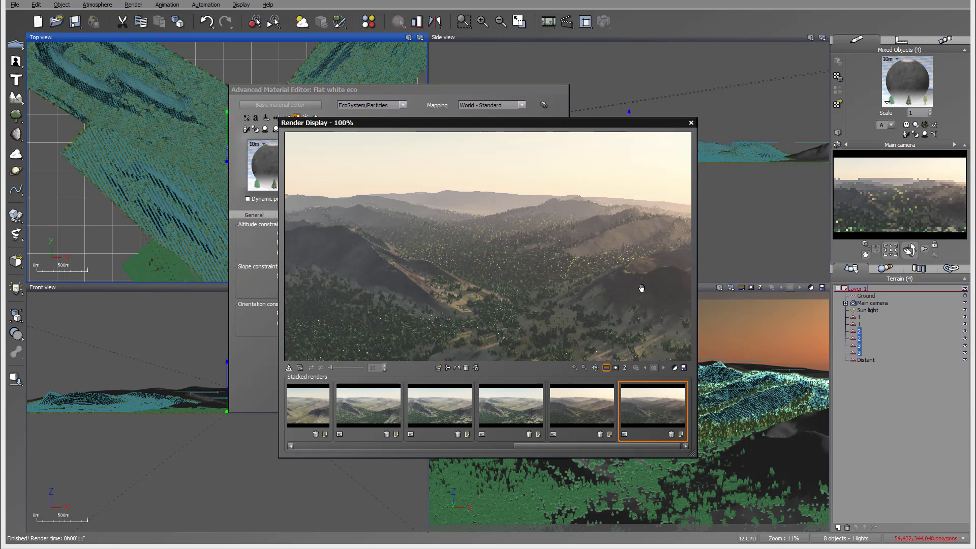
{"action": "left_click", "coordinate": [691, 123]}
{"action": "left_click", "coordinate": [561, 341]}
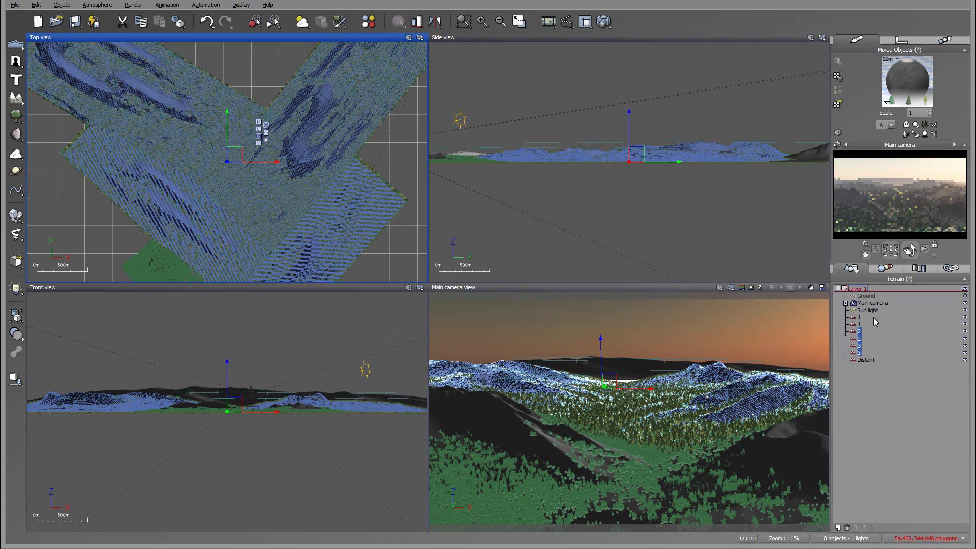
{"action": "left_click", "coordinate": [859, 317]}
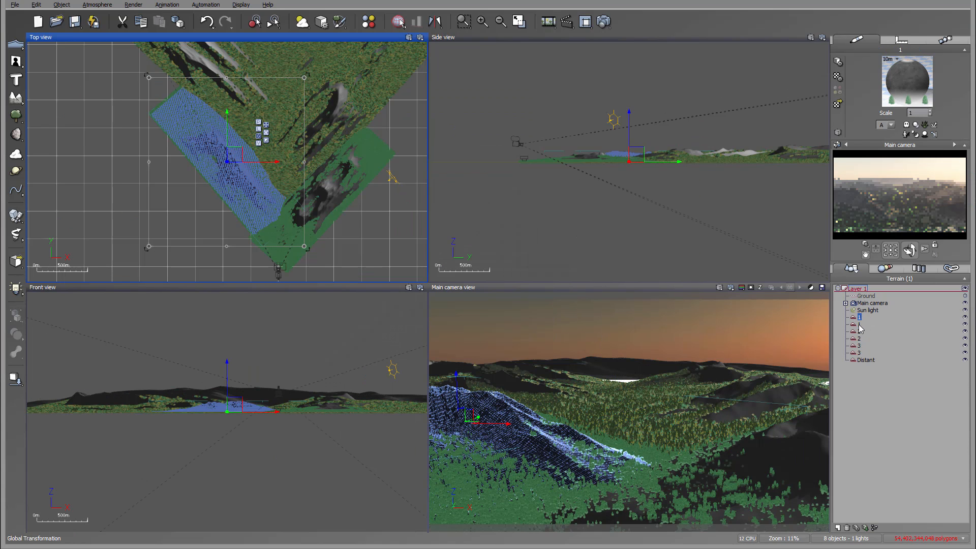
{"action": "left_click", "coordinate": [859, 324], "text": "ctrl"}
{"action": "double_click", "coordinate": [908, 81]}
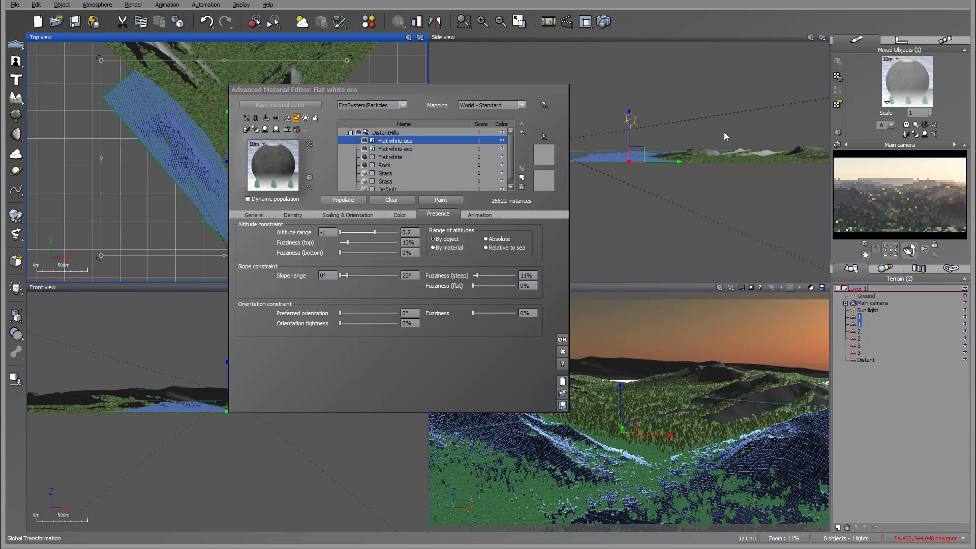
Add the Scots Pine and Cone-Shaped Conifer from the Trees collection to the second Flat white eco layer's population.
{"action": "left_click", "coordinate": [255, 215]}
{"action": "left_click", "coordinate": [394, 159]}
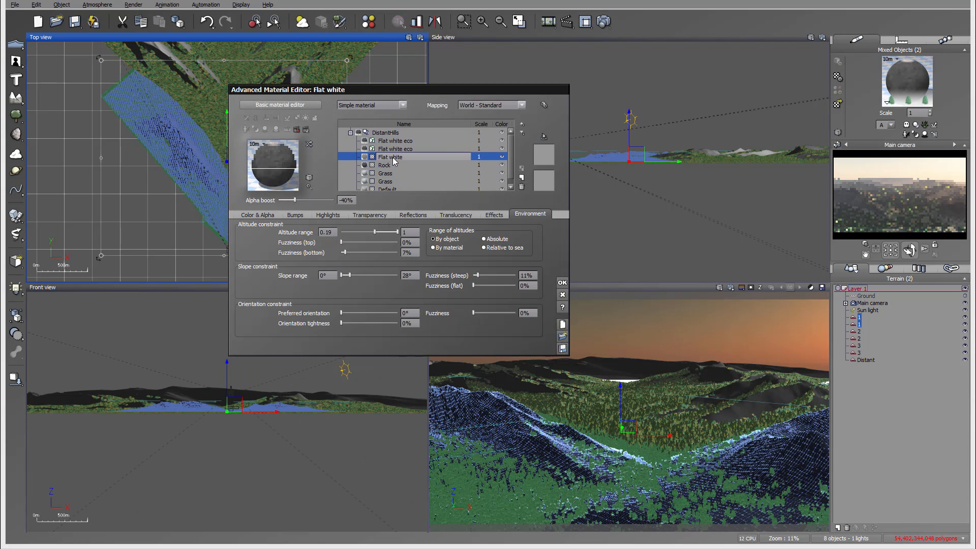
{"action": "left_click", "coordinate": [394, 148]}
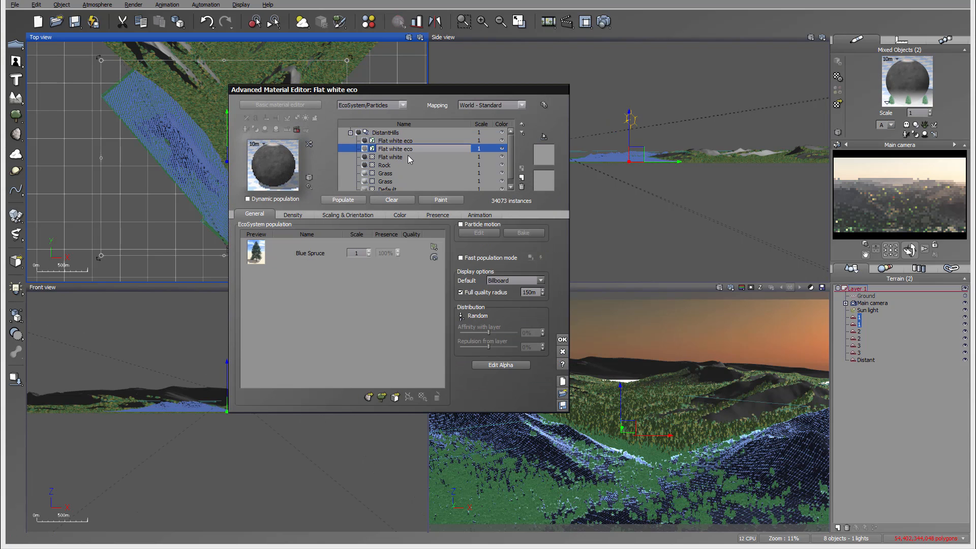
{"action": "left_click", "coordinate": [398, 396]}
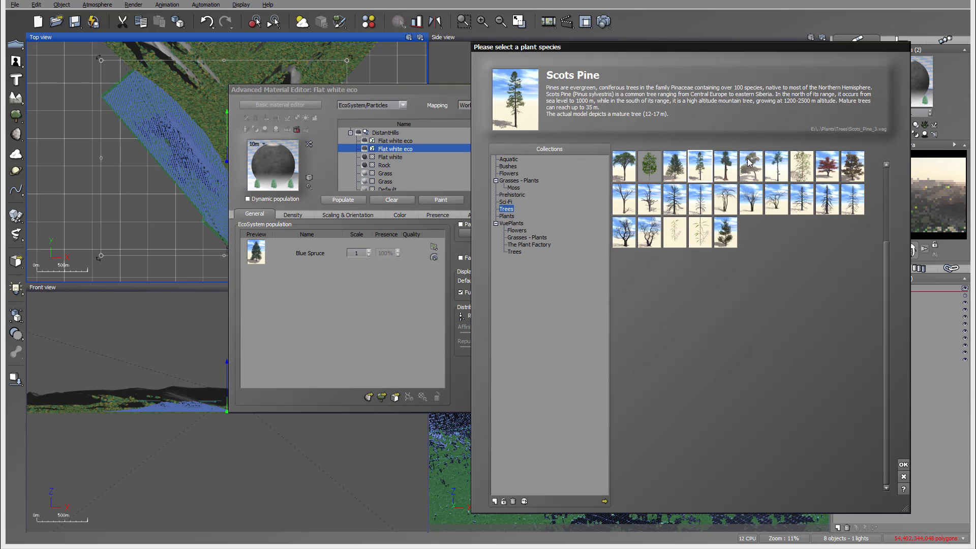
{"action": "left_click_drag", "start_coordinate": [700, 166], "coordinate": [331, 334]}
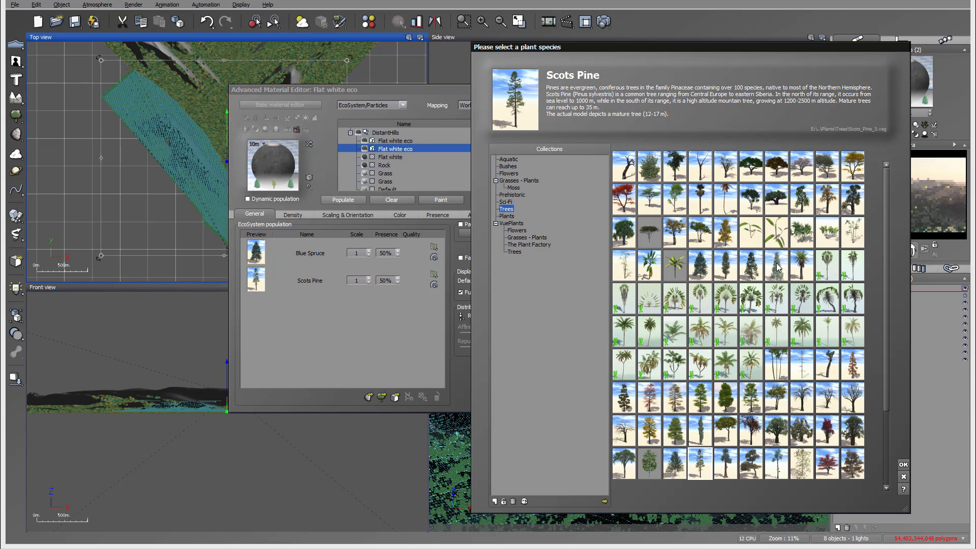
{"action": "left_click_drag", "start_coordinate": [777, 265], "coordinate": [328, 307]}
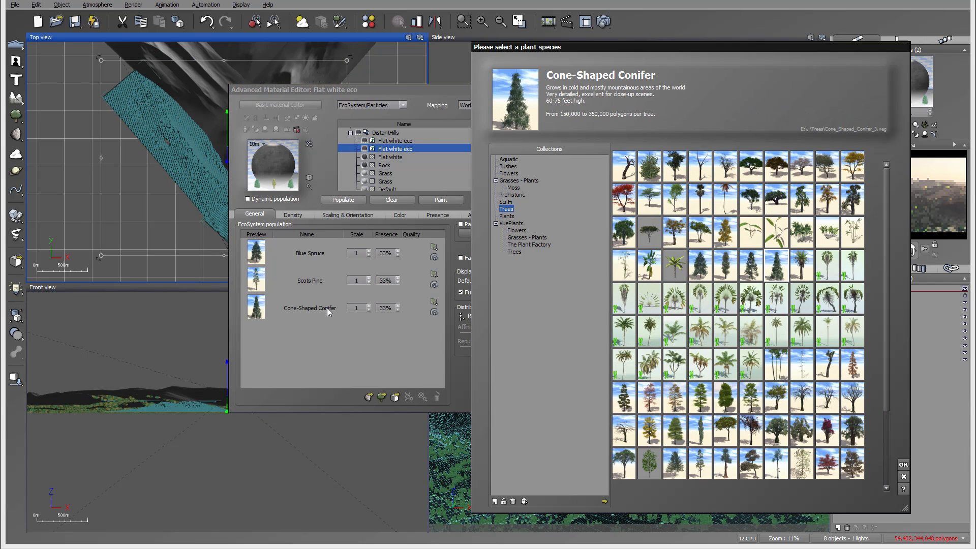
{"action": "left_click", "coordinate": [903, 464]}
Set the Blue Spruce's presence to 14% in the second Flat white eco layer, populate it, and switch it to dynamic population.
{"action": "left_click", "coordinate": [313, 254]}
{"action": "double_click", "coordinate": [386, 253]}
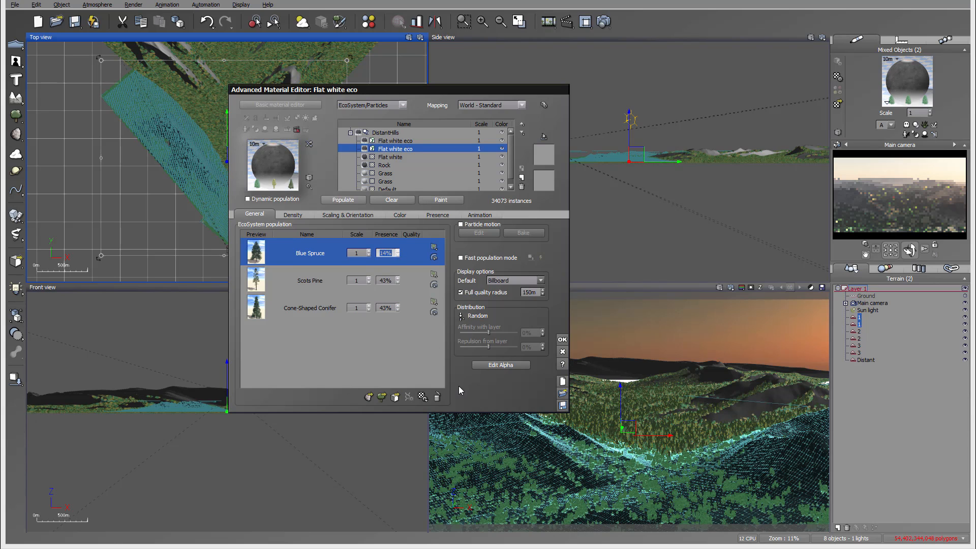
{"action": "left_click", "coordinate": [343, 200]}
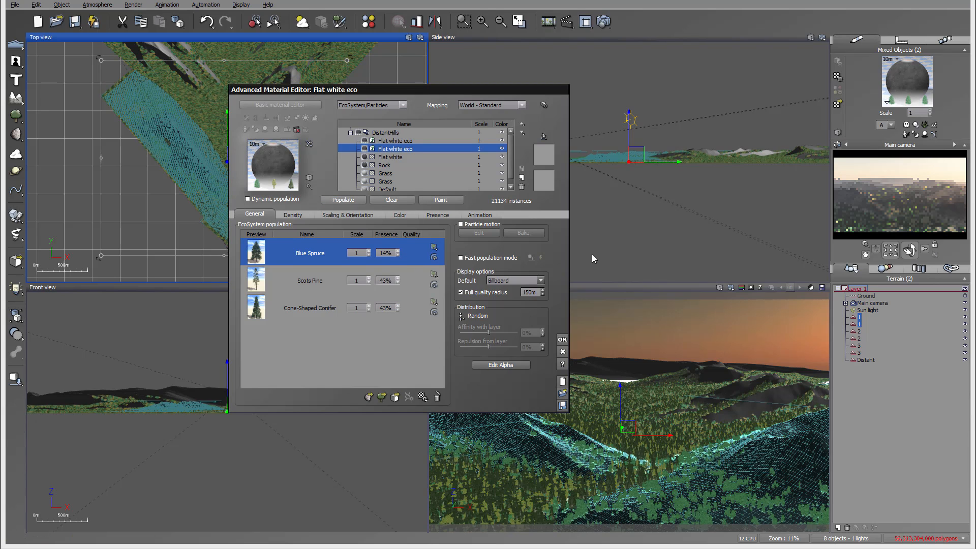
{"action": "left_click", "coordinate": [256, 200]}
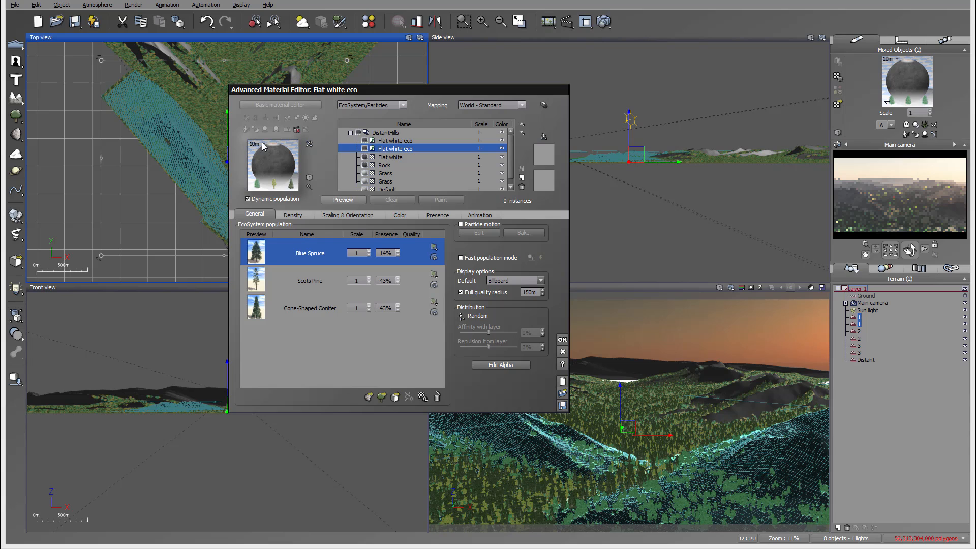
{"action": "left_click", "coordinate": [561, 335]}
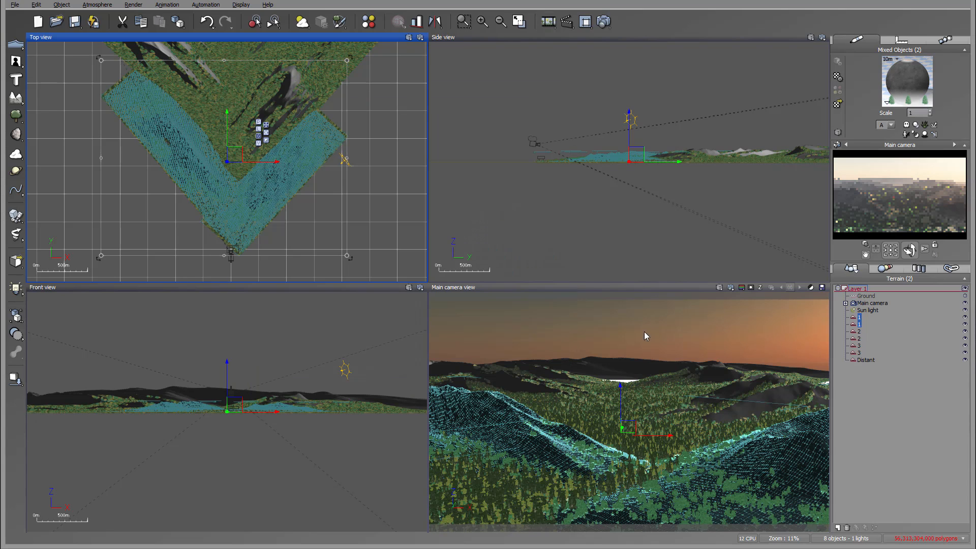
Add the Cone-Shaped Conifer and Scots Pine to the uppermost Flat white eco layer of the terrains named 1.
{"action": "double_click", "coordinate": [899, 81]}
{"action": "double_click", "coordinate": [401, 149]}
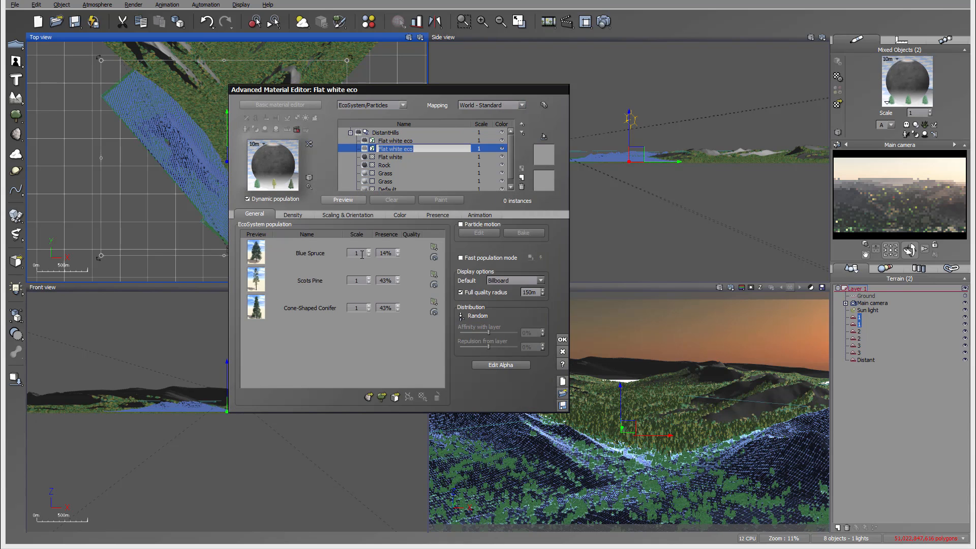
{"action": "left_click", "coordinate": [402, 141]}
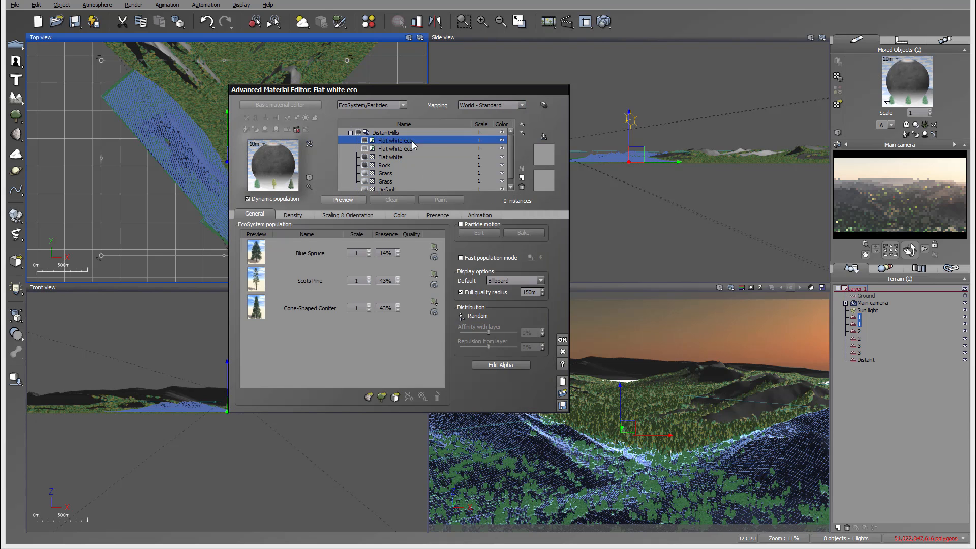
{"action": "left_click", "coordinate": [381, 396]}
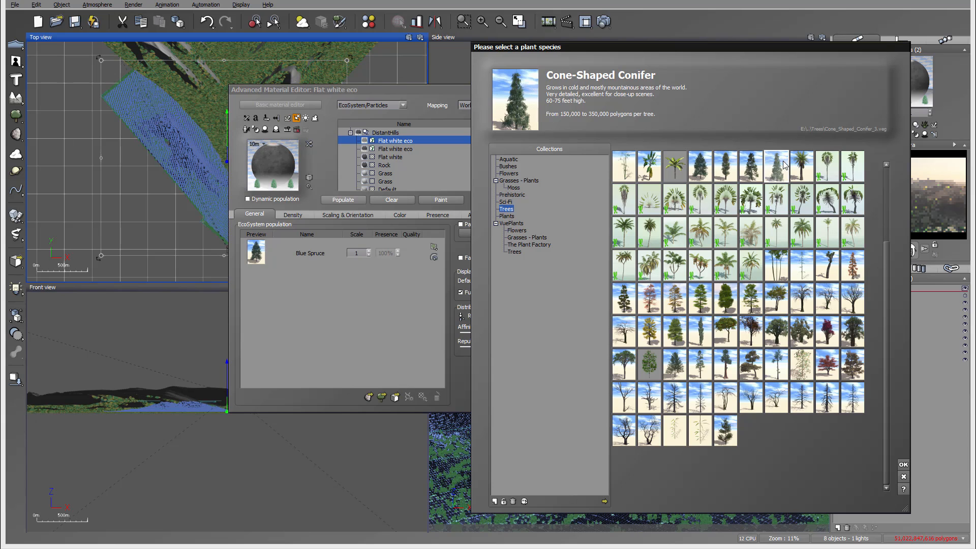
{"action": "left_click_drag", "start_coordinate": [355, 316], "coordinate": [328, 333]}
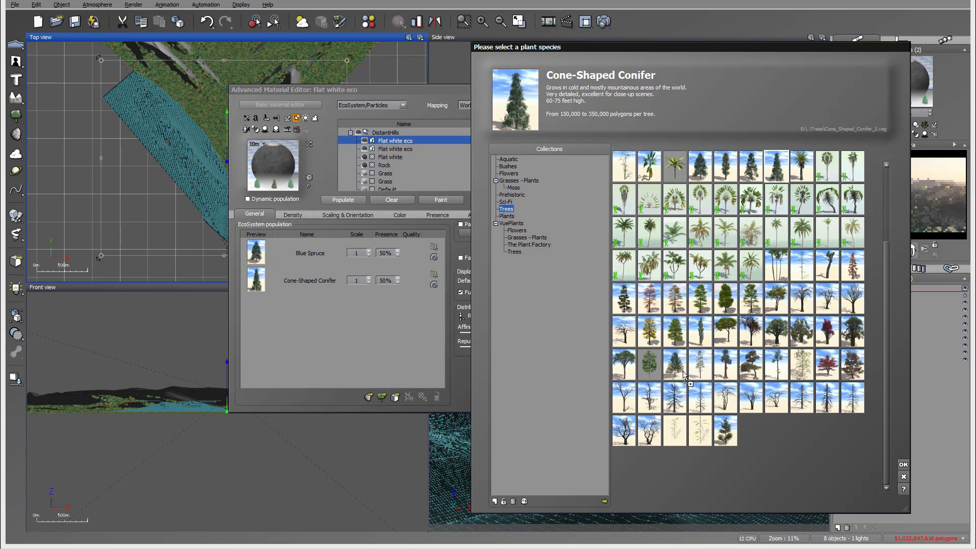
{"action": "left_click", "coordinate": [903, 464]}
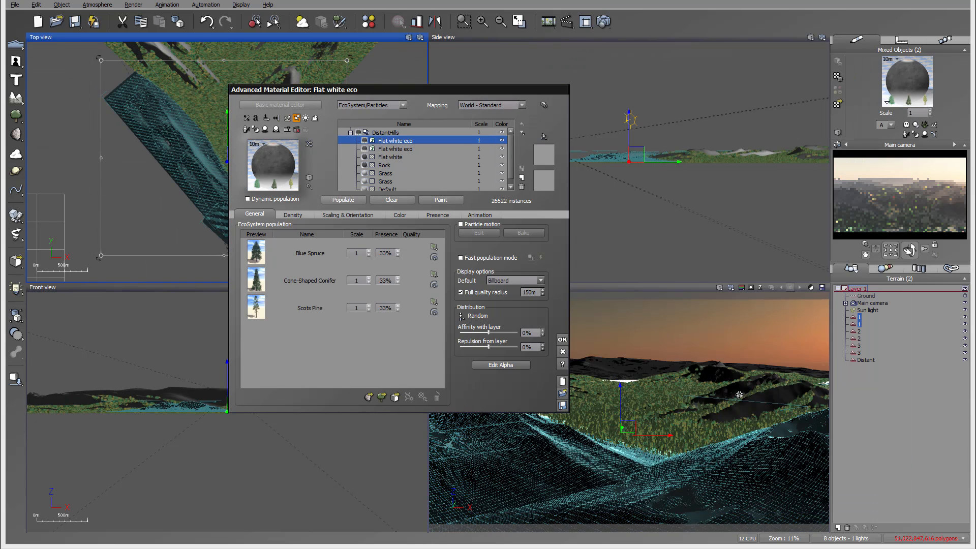
Reduce the Blue Spruce's presence to 16% in the uppermost Flat white eco layer and turn on its dynamic population.
{"action": "left_click", "coordinate": [399, 253]}
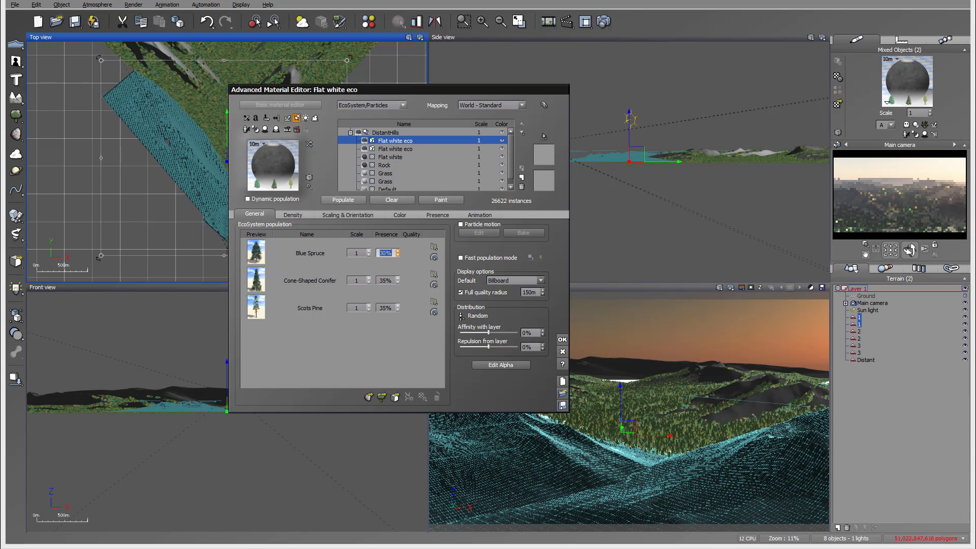
{"action": "left_click_drag", "start_coordinate": [398, 254], "coordinate": [398, 263]}
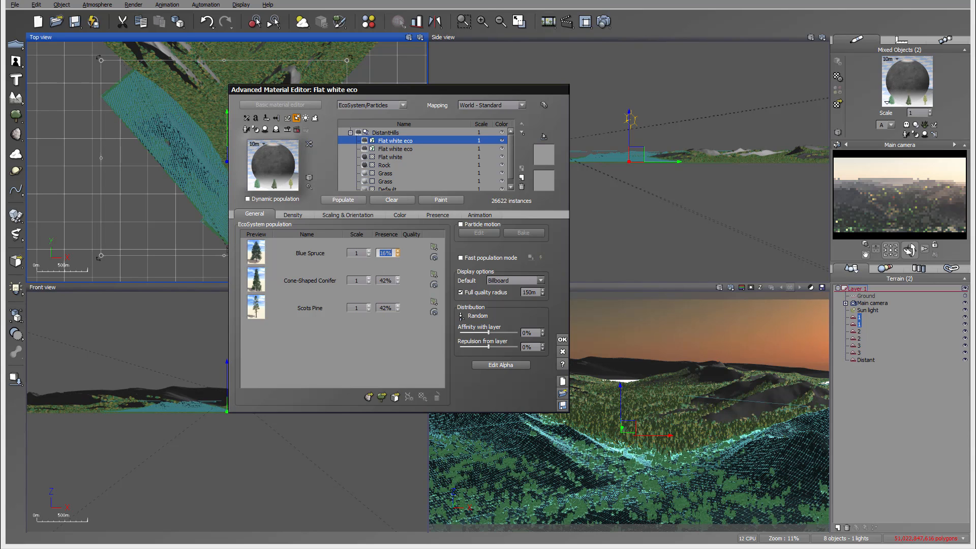
{"action": "left_click", "coordinate": [264, 199]}
{"action": "left_click", "coordinate": [563, 341]}
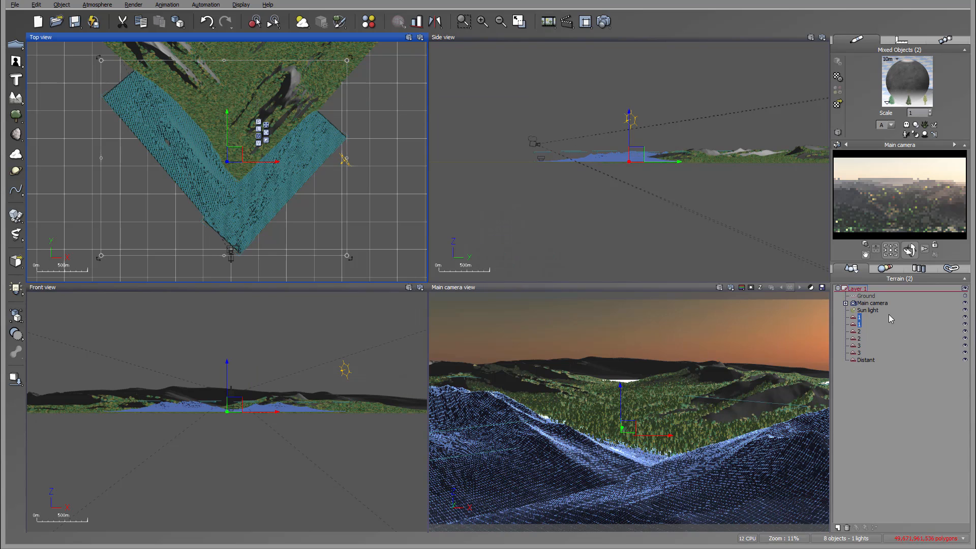
Turn on dynamic population for the Flat white eco layer shared by the four terrains named 2 and 3.
{"action": "left_click", "coordinate": [859, 332]}
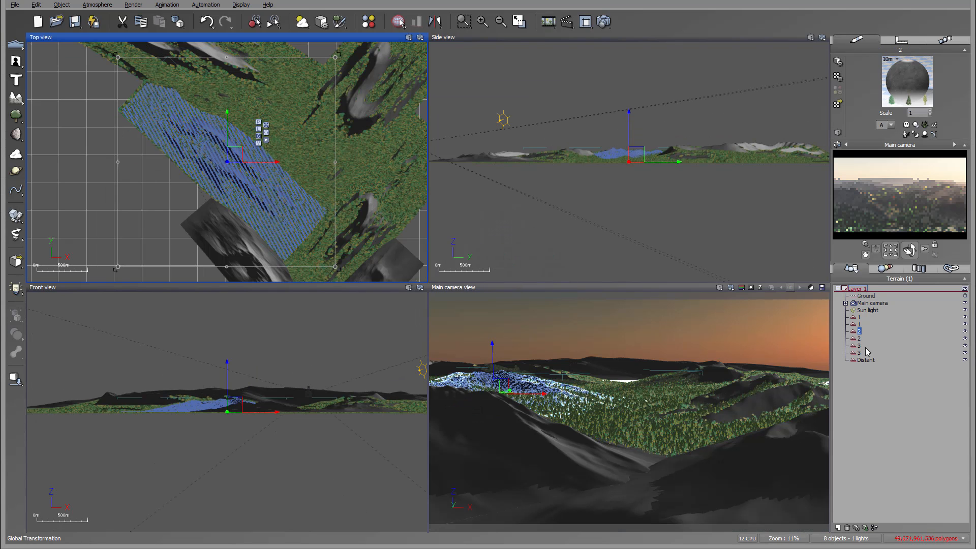
{"action": "left_click", "coordinate": [859, 353], "text": "shift"}
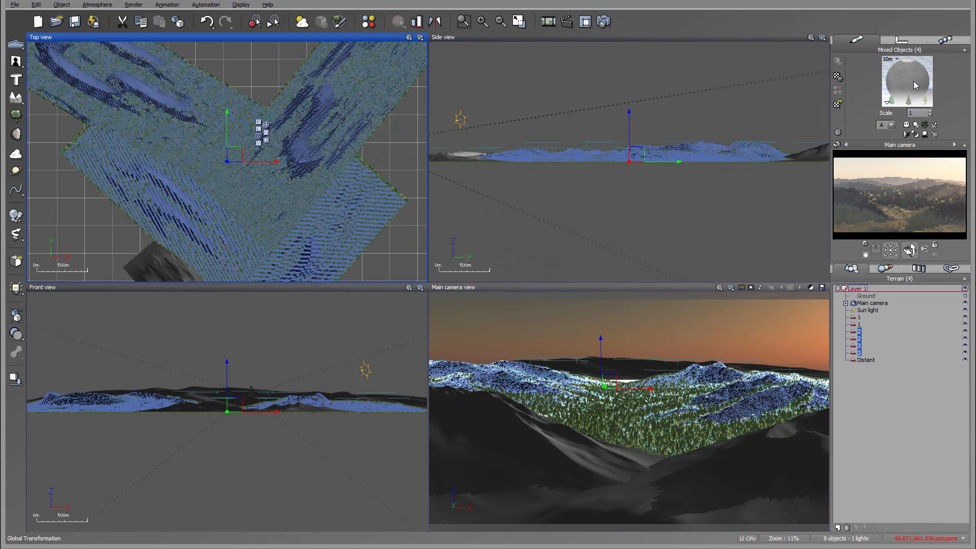
{"action": "double_click", "coordinate": [907, 82]}
{"action": "left_click", "coordinate": [247, 198]}
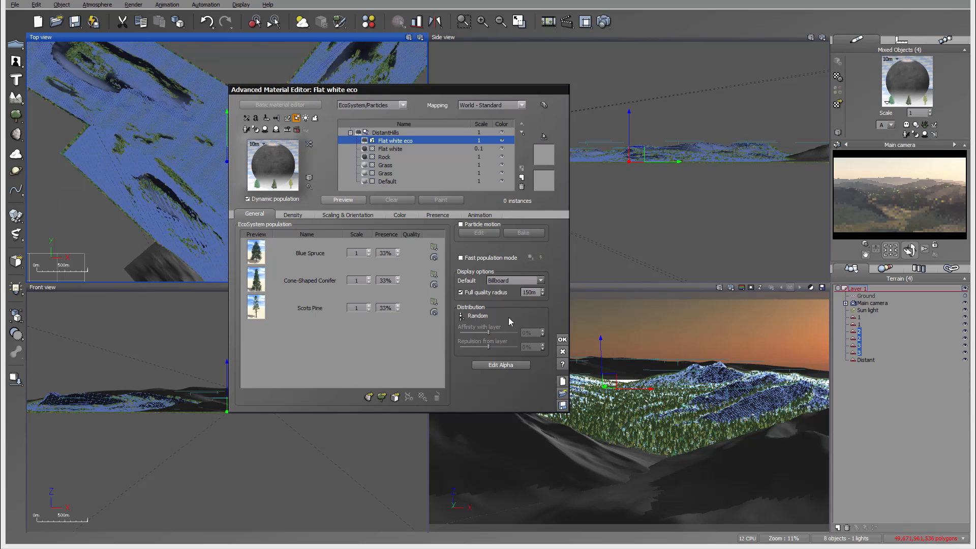
{"action": "left_click", "coordinate": [564, 339]}
Render the main camera view to check the dynamically populated conifers, keeping the default post-render options.
{"action": "left_click", "coordinate": [603, 22]}
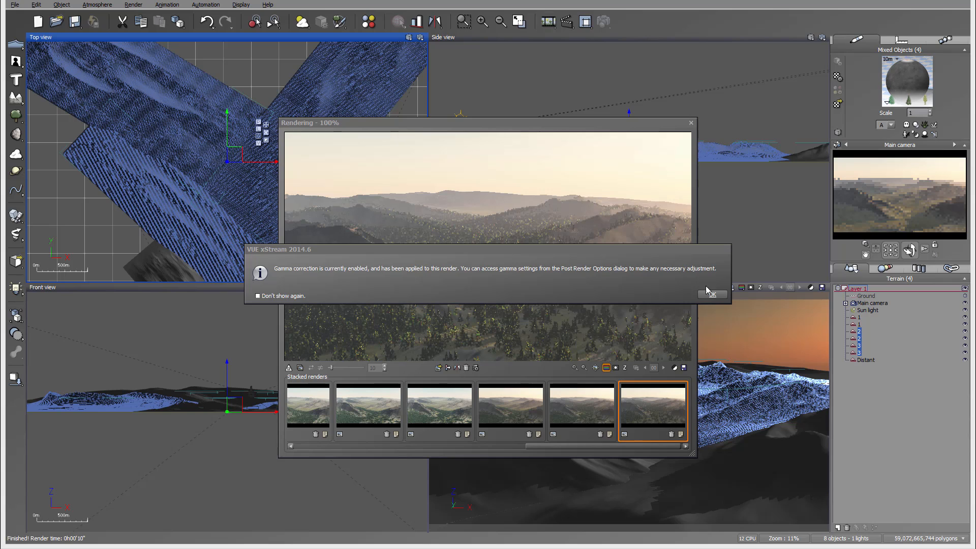
{"action": "left_click", "coordinate": [704, 296]}
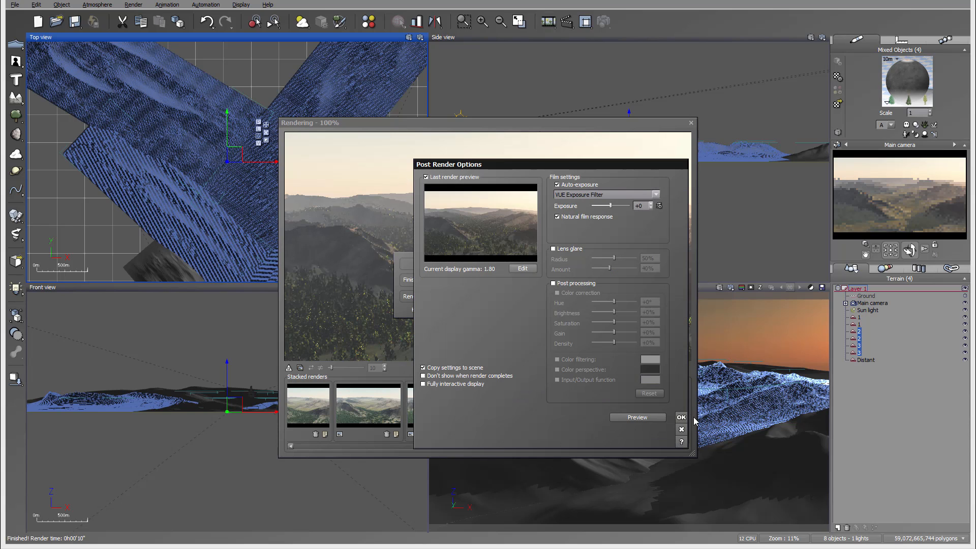
{"action": "left_click", "coordinate": [681, 417]}
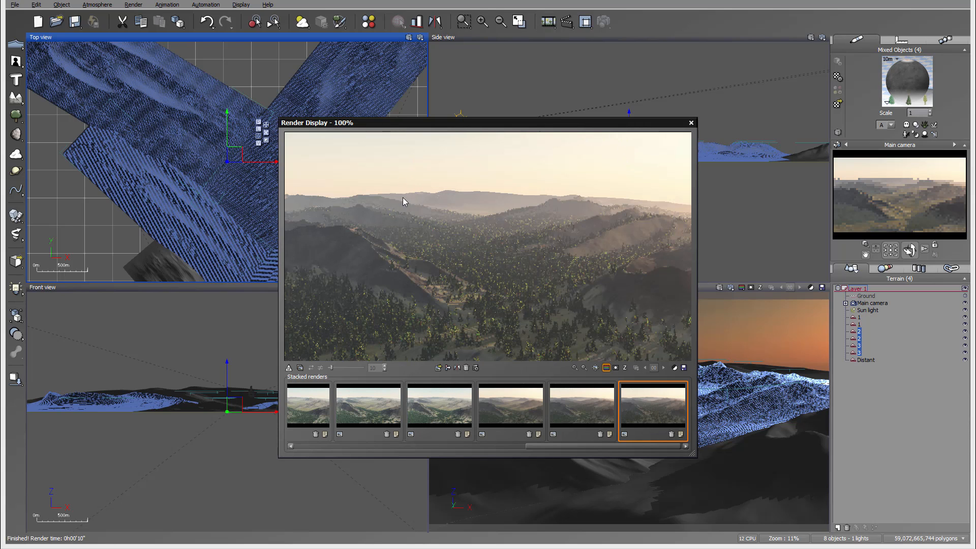